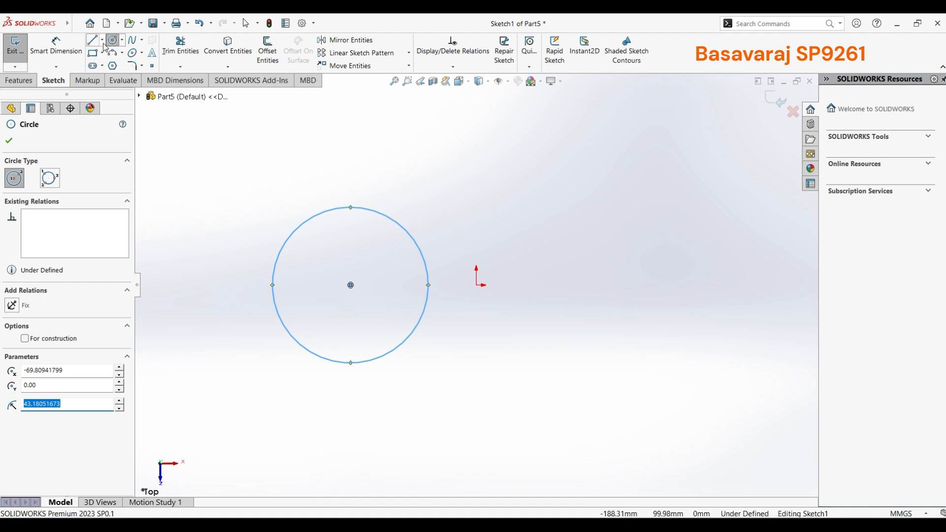
Sketch a vertical line about 150 mm long passing through the origin, beside the circle
{"action": "left_click", "coordinate": [98, 41]}
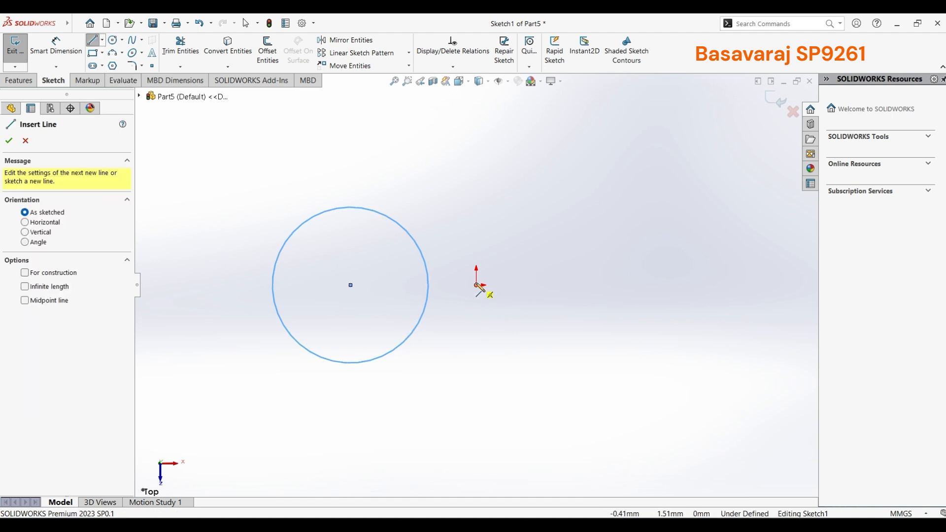
{"action": "left_click", "coordinate": [476, 145]}
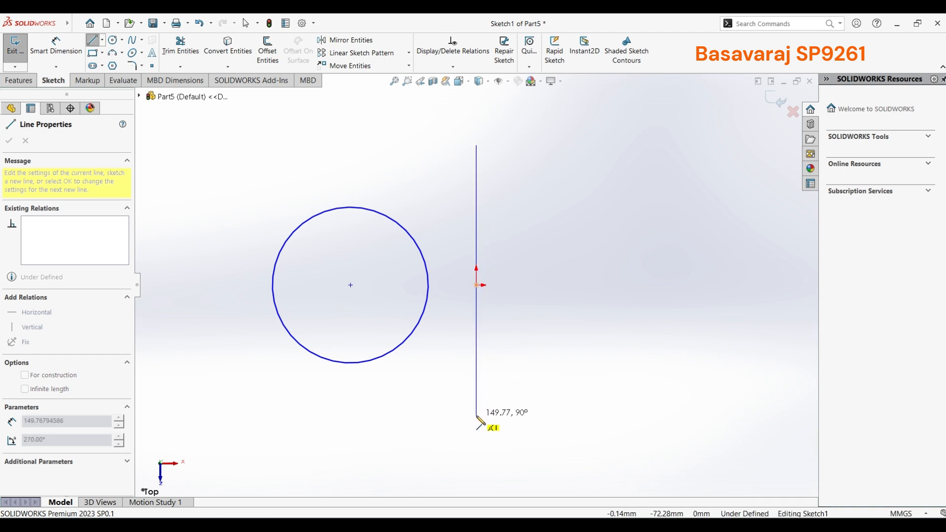
{"action": "left_click", "coordinate": [476, 415]}
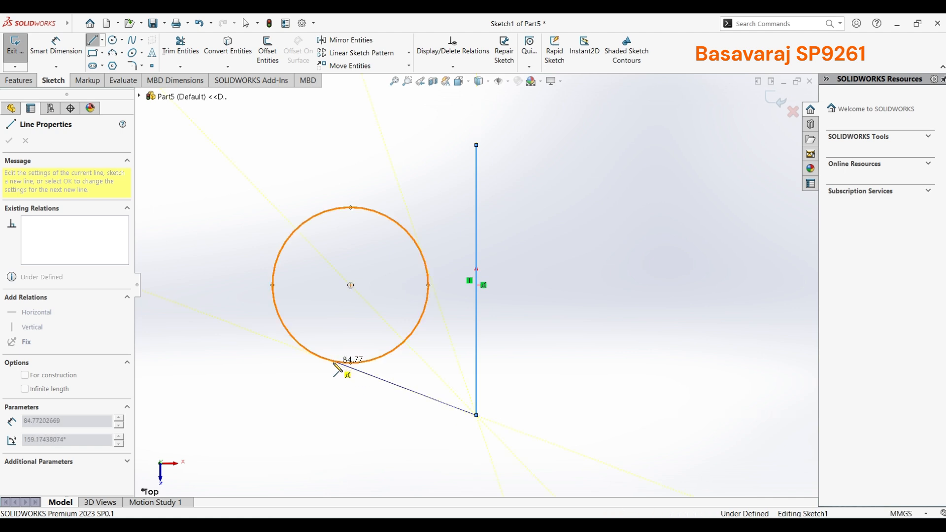
Sketch two slanted lines joining the vertical line's ends to the circle, about 85 mm for the lower and about 95 mm for the upper
{"action": "double_click", "coordinate": [336, 367]}
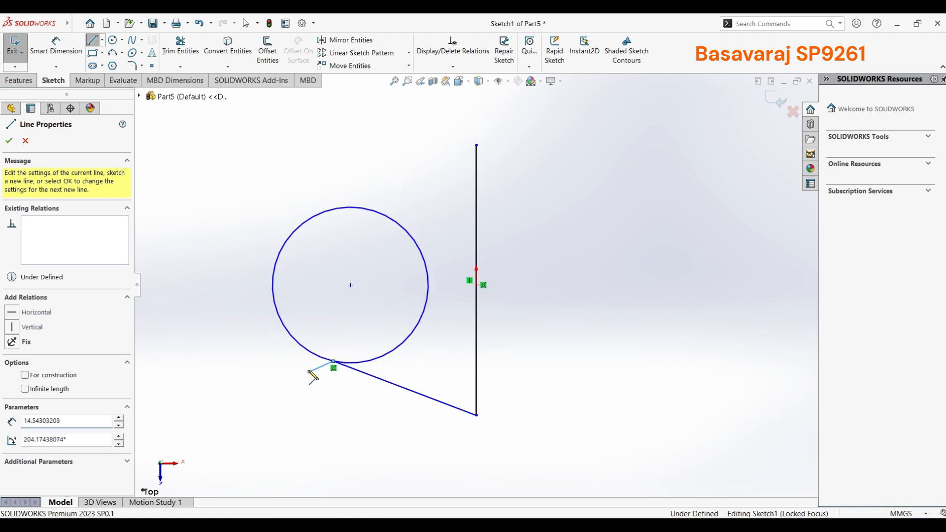
{"action": "left_click", "coordinate": [345, 209]}
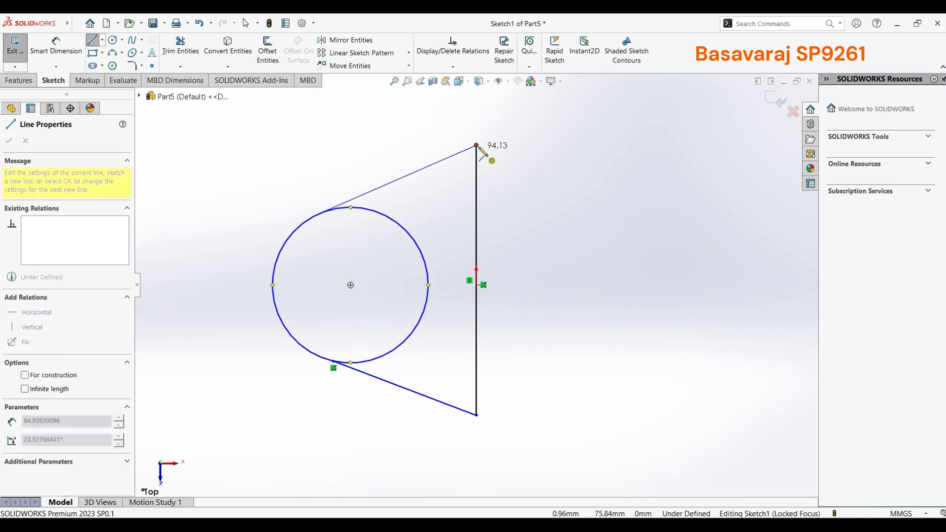
{"action": "double_click", "coordinate": [476, 146]}
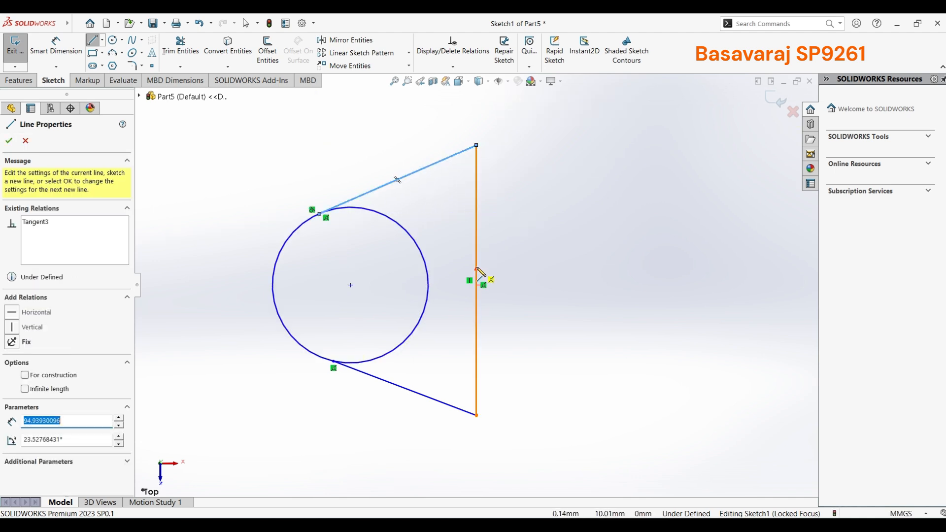
{"action": "key", "text": "Escape"}
Add a Horizontal relation between the circle's centre and the origin
{"action": "left_click", "coordinate": [351, 285]}
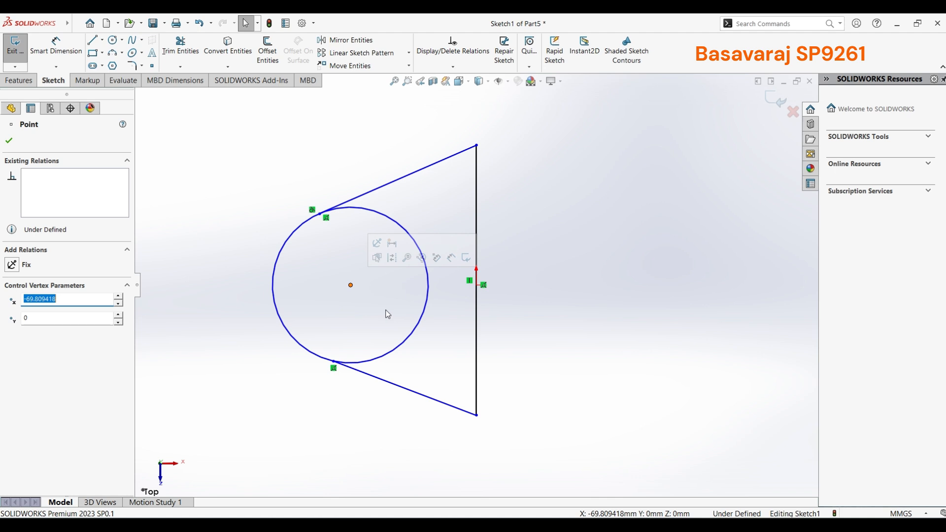
{"action": "left_click", "coordinate": [476, 284], "text": "ctrl"}
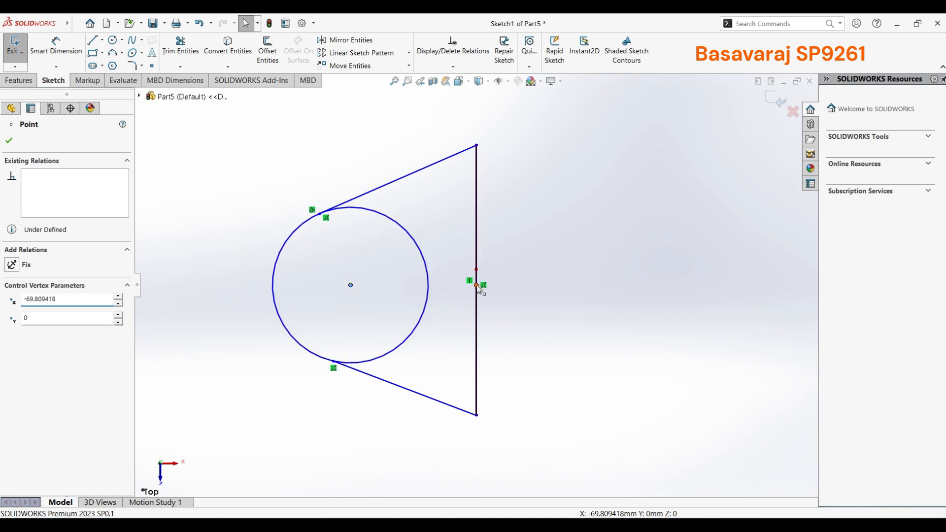
{"action": "left_click", "coordinate": [38, 316]}
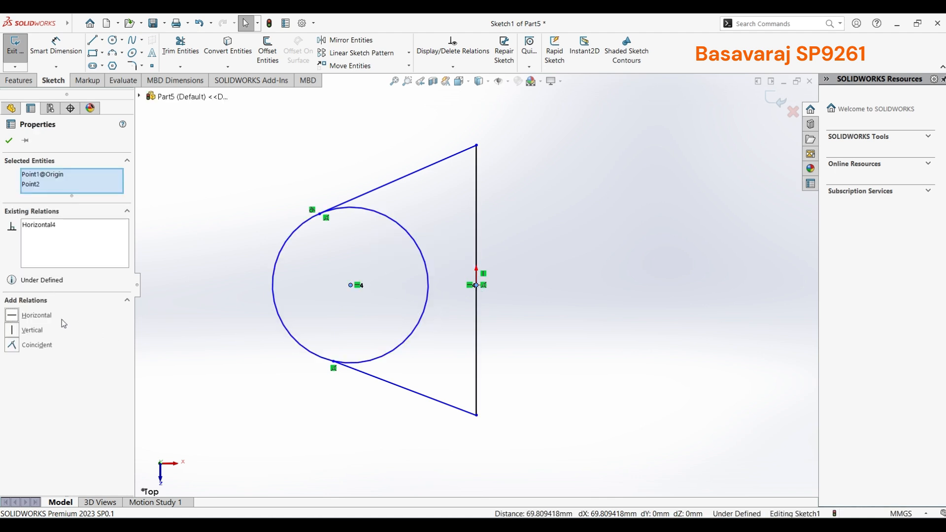
Dimension the distance from the origin to the vertical line's upper endpoint as 60 mm
{"action": "left_click", "coordinate": [60, 46]}
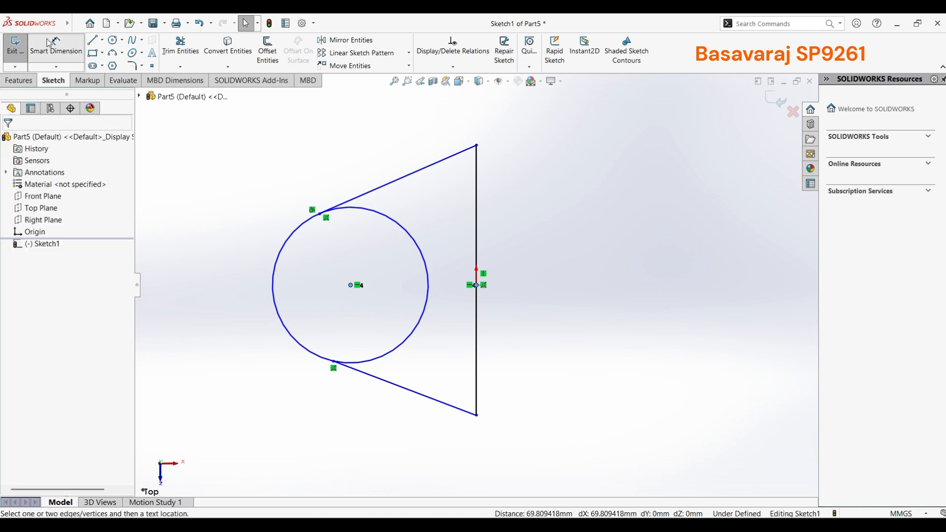
{"action": "left_click", "coordinate": [474, 286]}
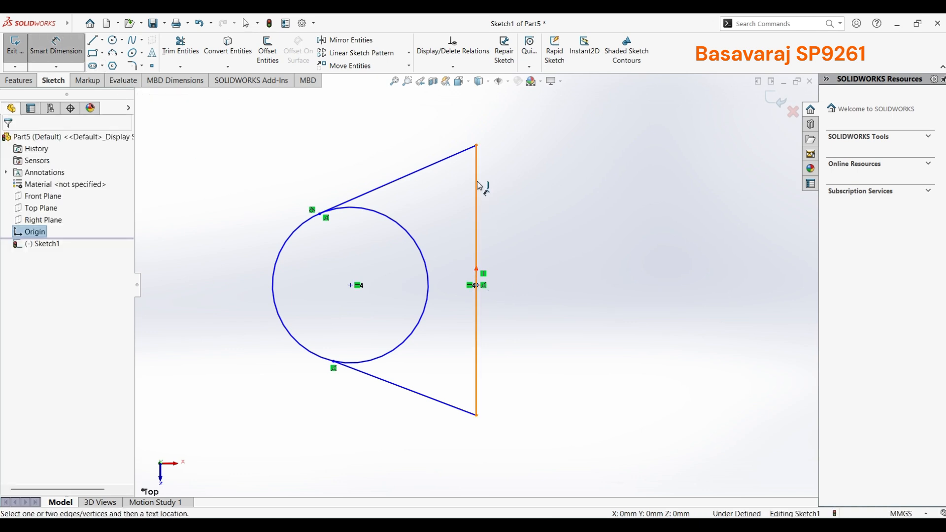
{"action": "left_click", "coordinate": [477, 146]}
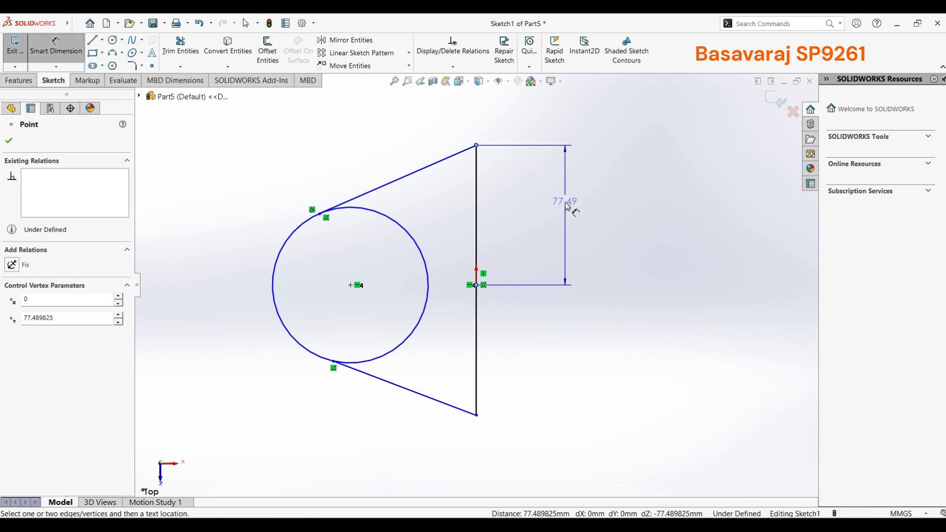
{"action": "left_click", "coordinate": [565, 207]}
{"action": "type", "text": "60"}
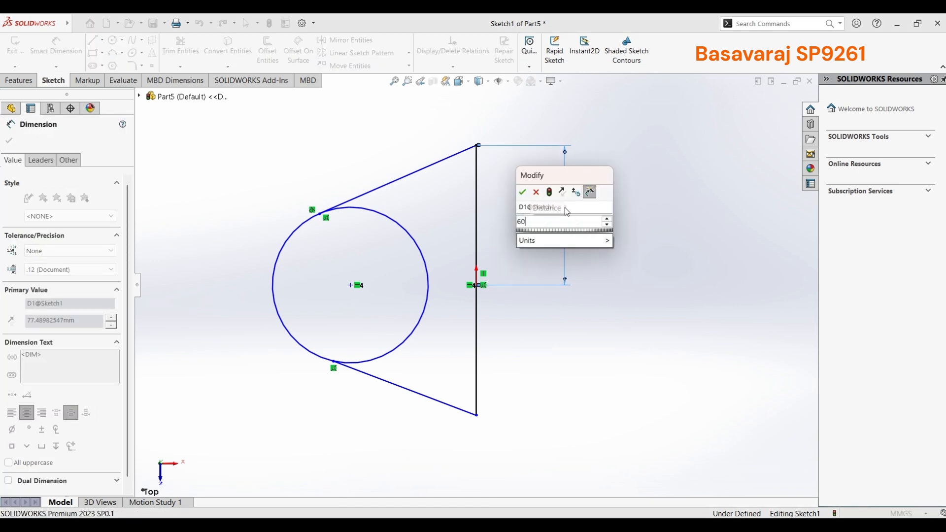
{"action": "key", "text": "Return"}
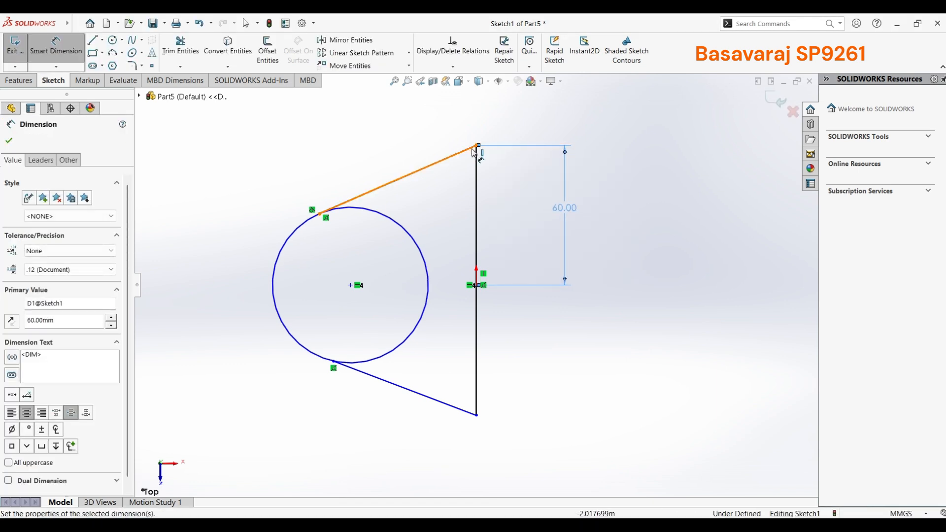
Dimension the full length of the vertical line as 120 mm
{"action": "left_click", "coordinate": [477, 158]}
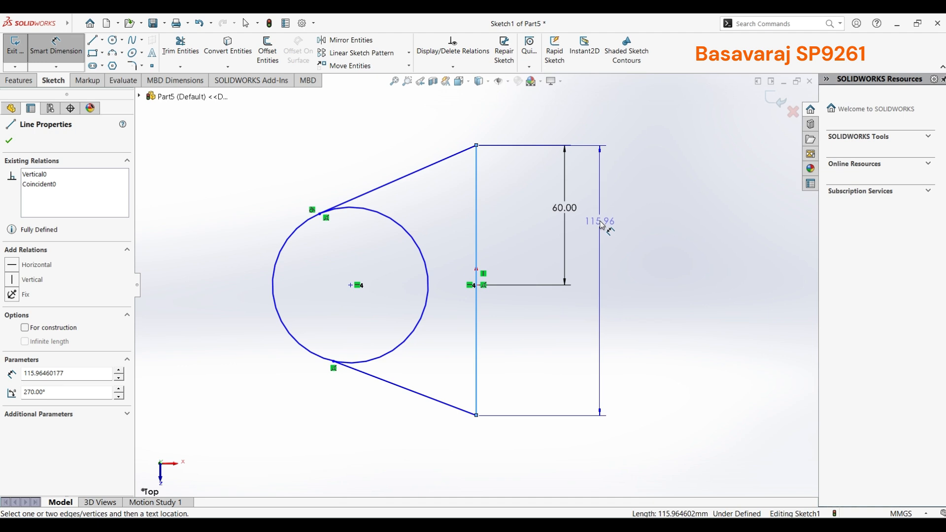
{"action": "left_click", "coordinate": [596, 222]}
{"action": "type", "text": "1"}
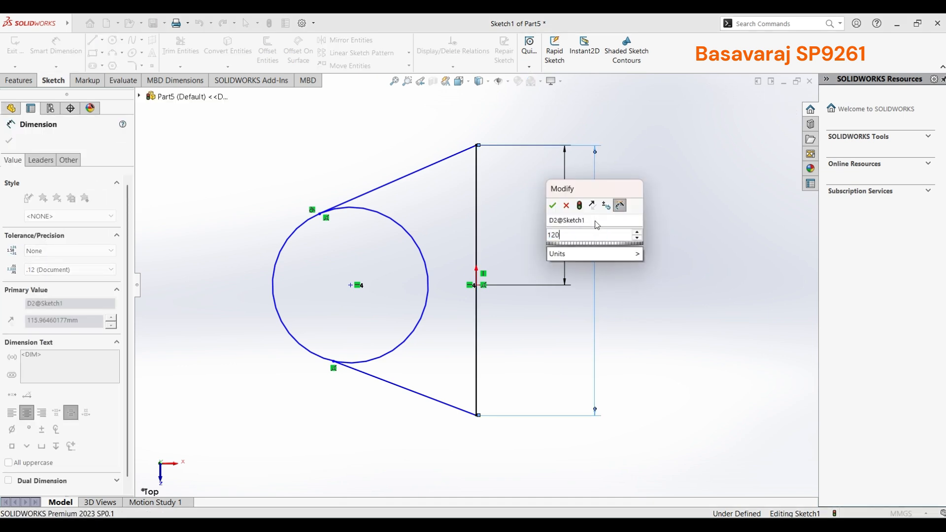
{"action": "type", "text": "20"}
{"action": "key", "text": "Return"}
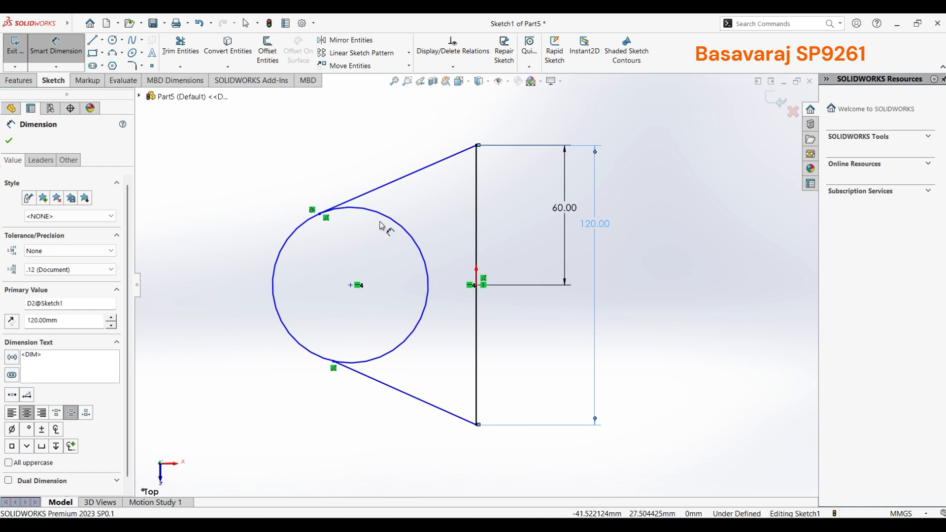
{"action": "key", "text": "Escape"}
{"action": "left_click", "coordinate": [391, 183]}
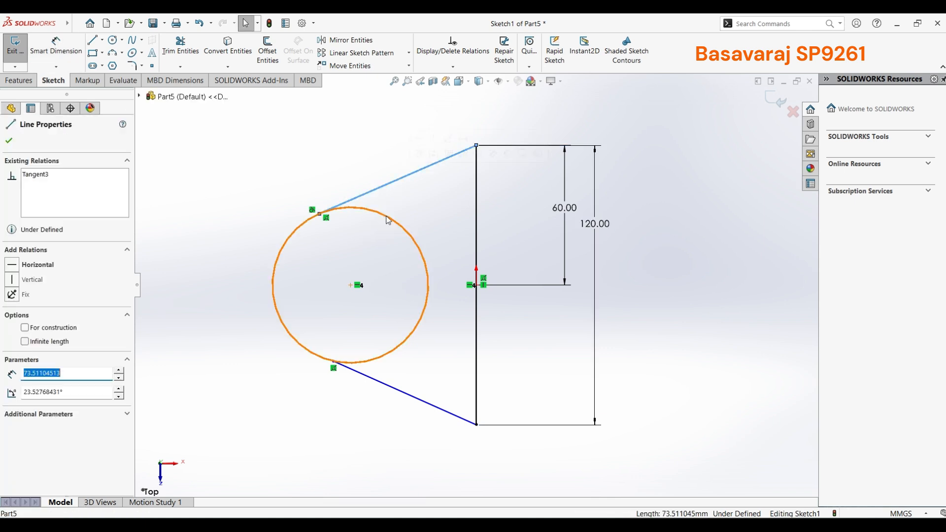
{"action": "left_click", "coordinate": [389, 220], "text": "ctrl"}
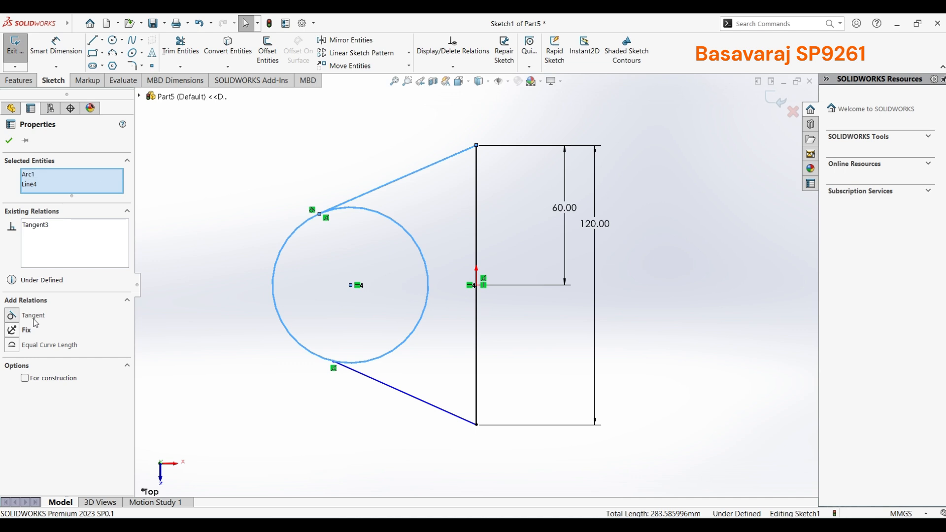
{"action": "key", "text": "Escape"}
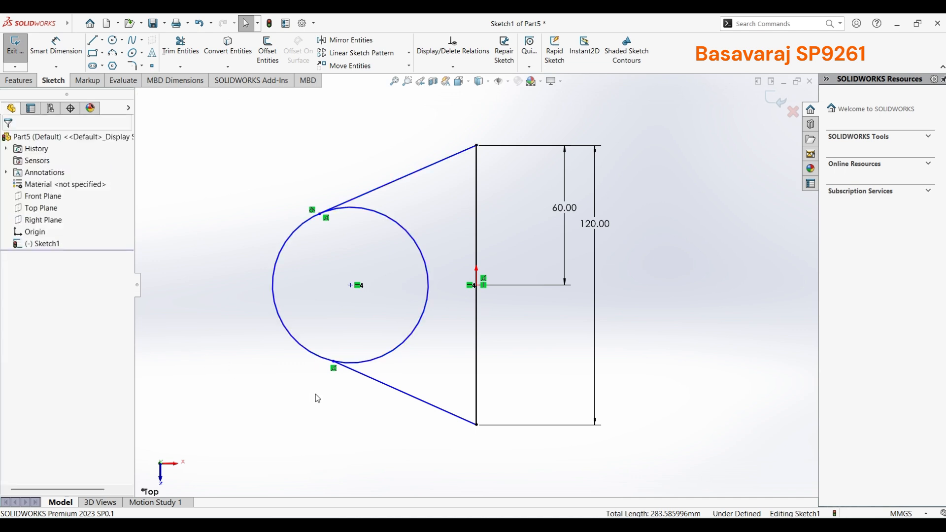
Add a Tangent relation between the circle and the lower slanted line
{"action": "left_click", "coordinate": [363, 365]}
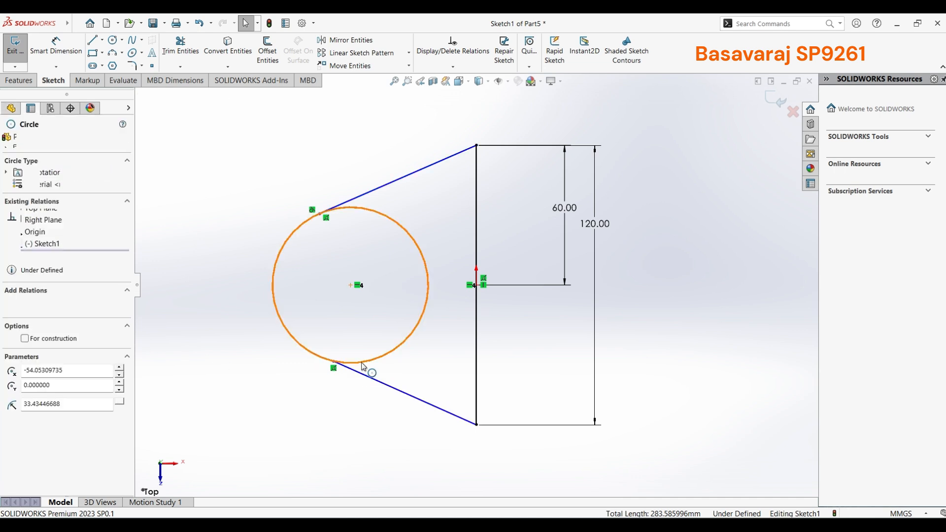
{"action": "left_click", "coordinate": [375, 384], "text": "ctrl"}
{"action": "left_click", "coordinate": [30, 316]}
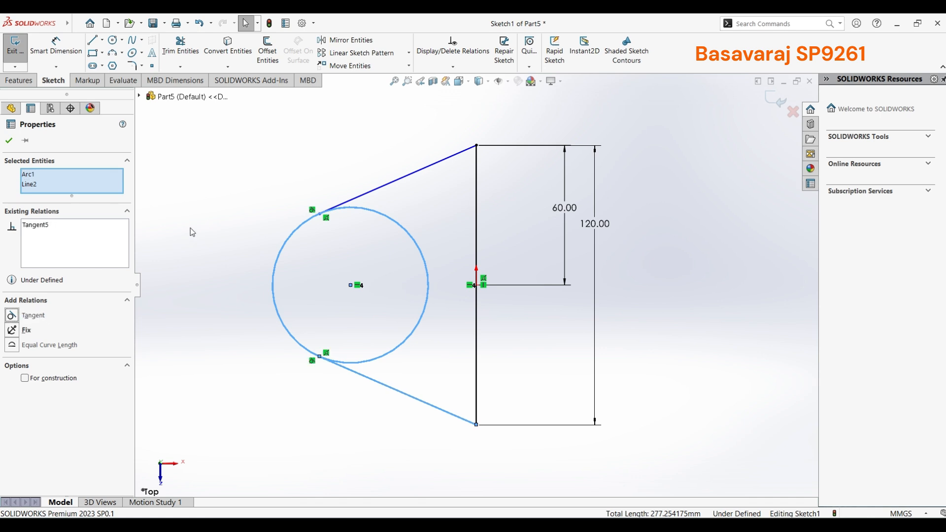
{"action": "left_click", "coordinate": [8, 141]}
Dimension the circle's diameter as 40 mm
{"action": "left_click", "coordinate": [55, 46]}
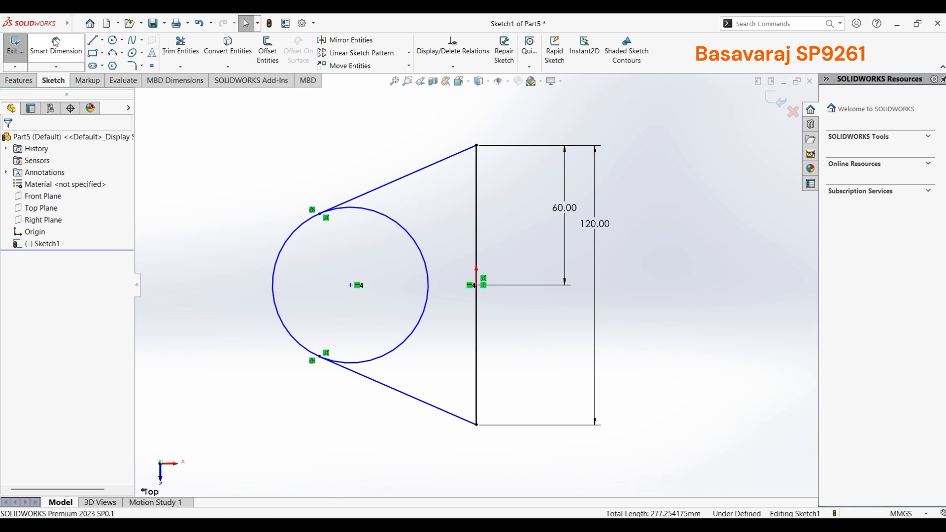
{"action": "left_click", "coordinate": [279, 274]}
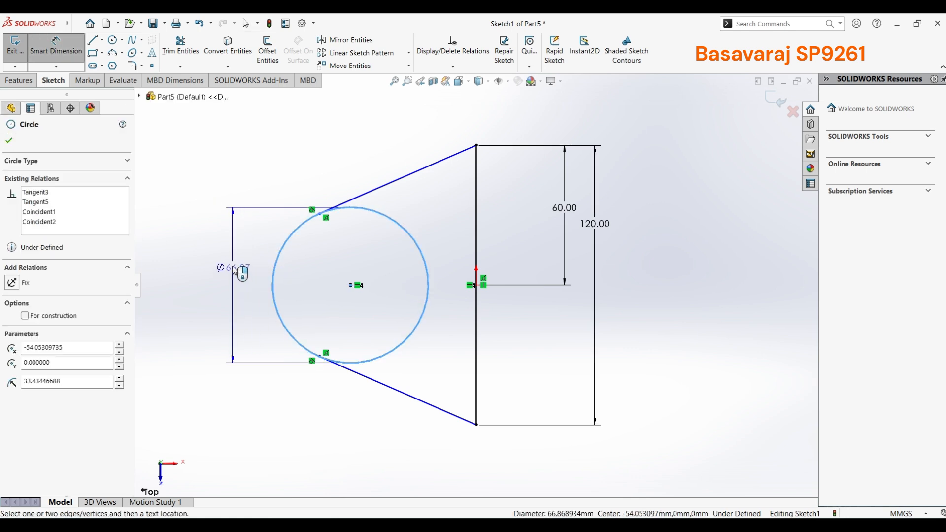
{"action": "left_click", "coordinate": [205, 263]}
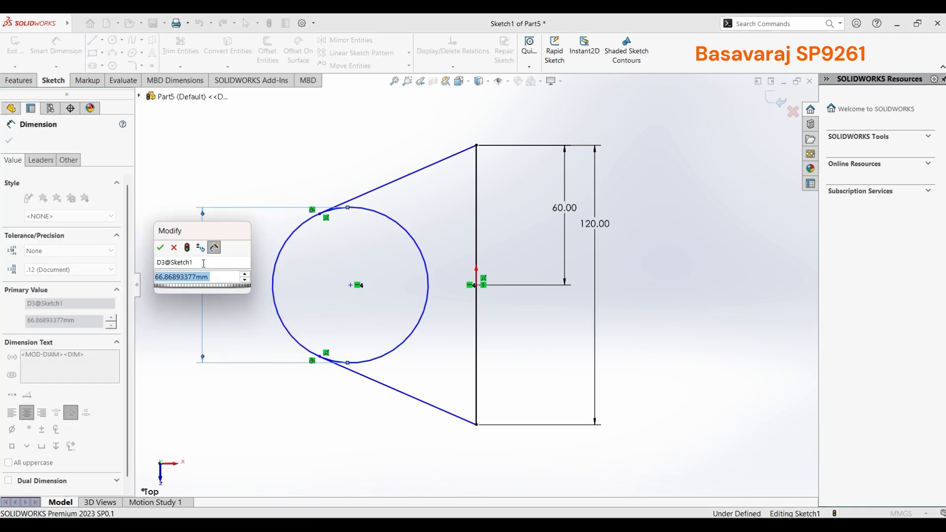
{"action": "type", "text": "40"}
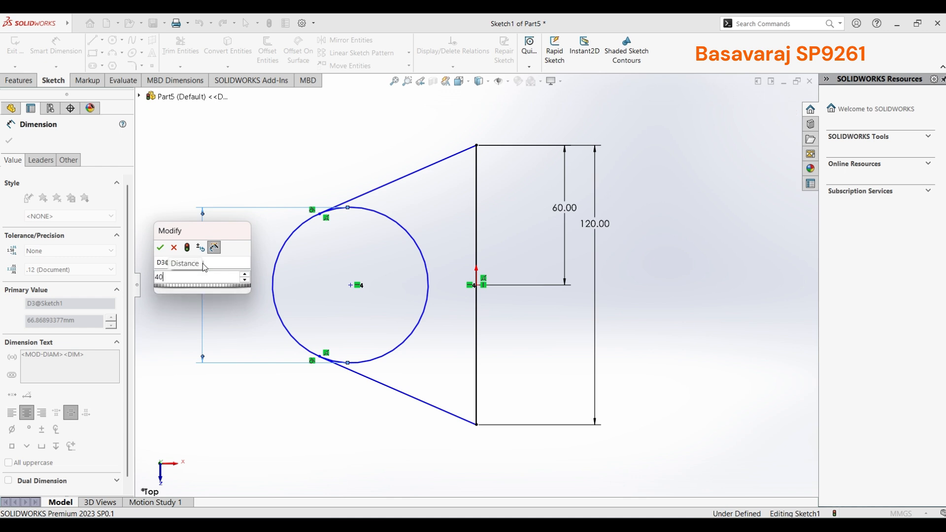
{"action": "key", "text": "Return"}
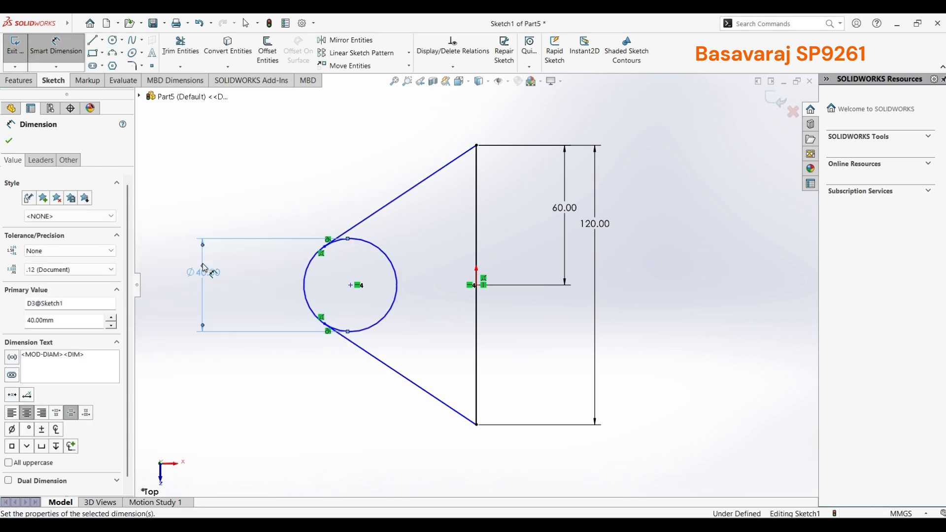
Dimension the horizontal distance between the circle's centre and the origin as 120 mm
{"action": "left_click", "coordinate": [350, 286]}
{"action": "left_click", "coordinate": [476, 325]}
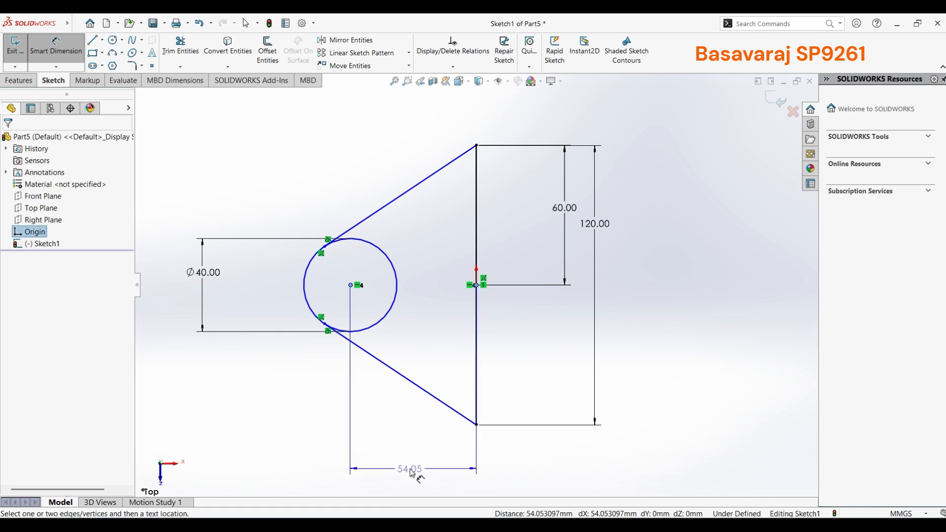
{"action": "left_click", "coordinate": [410, 472]}
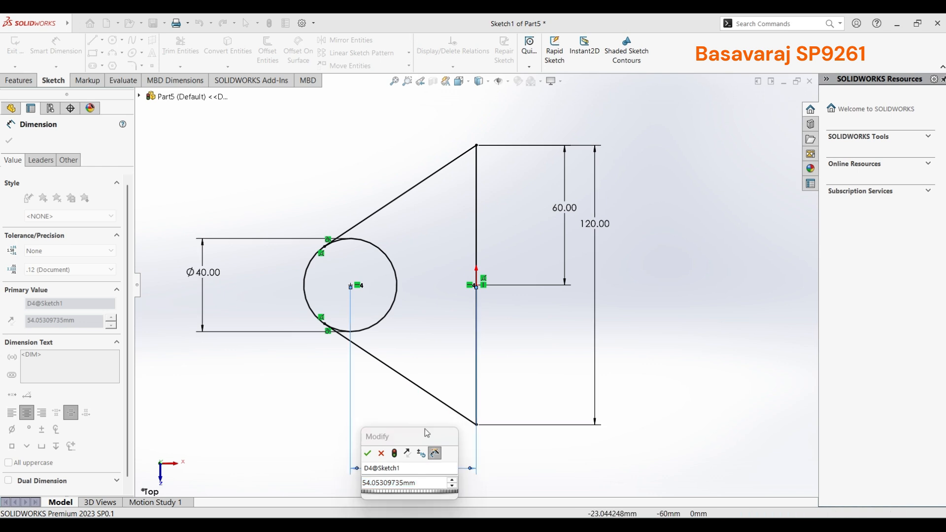
{"action": "type", "text": "120"}
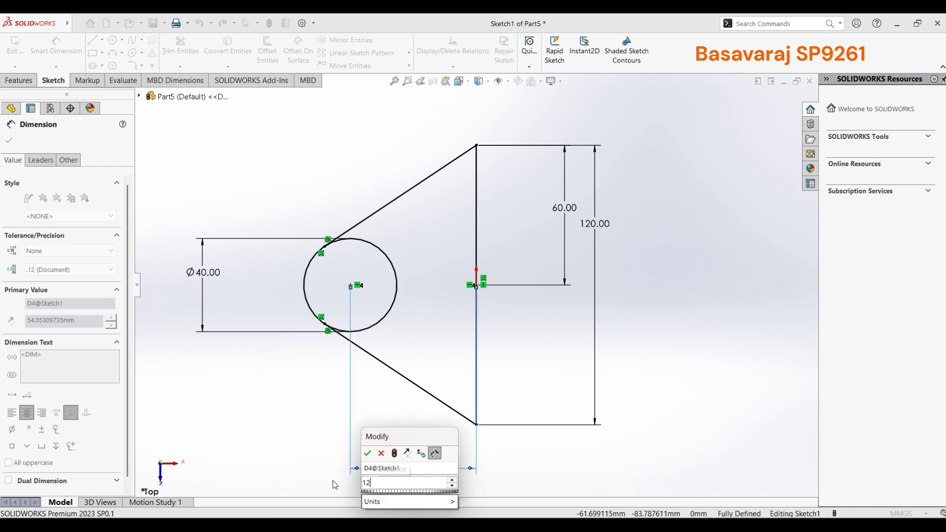
{"action": "key", "text": "Return"}
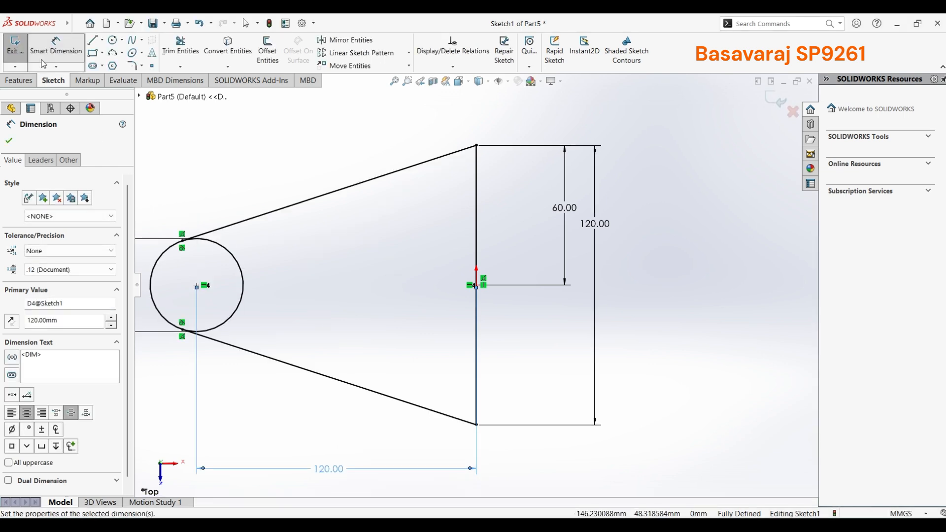
{"action": "left_click", "coordinate": [11, 142]}
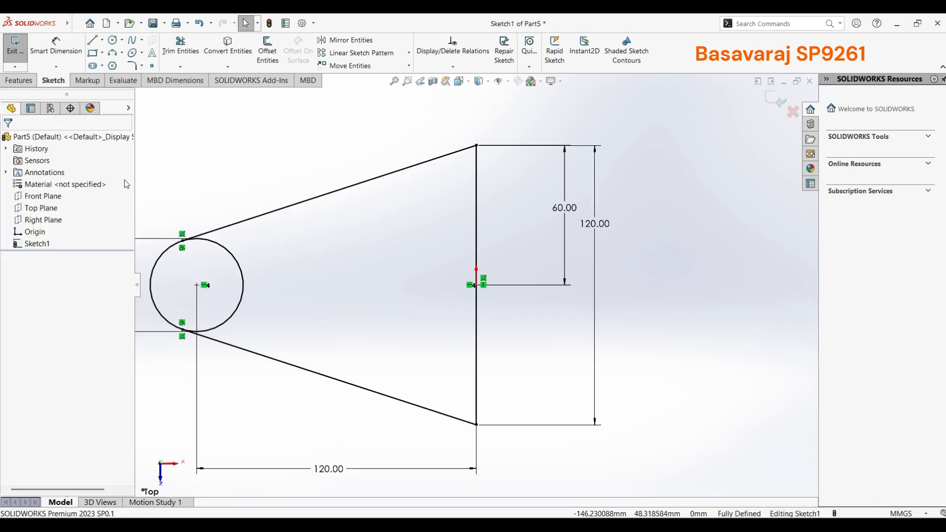
Trim away the circle's inner arc between the two slanted lines using Power trim, and exit the sketch
{"action": "left_click", "coordinate": [232, 49]}
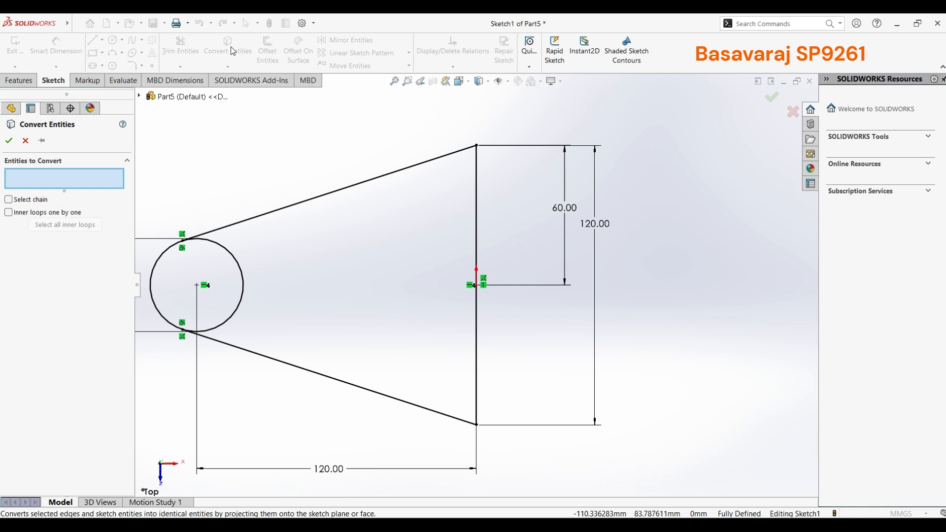
{"action": "left_click", "coordinate": [771, 97]}
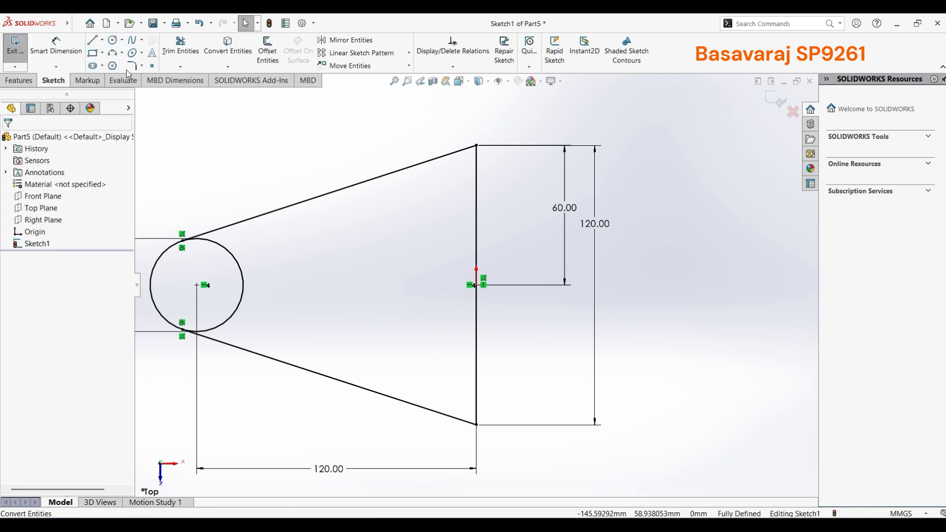
{"action": "left_click", "coordinate": [180, 44]}
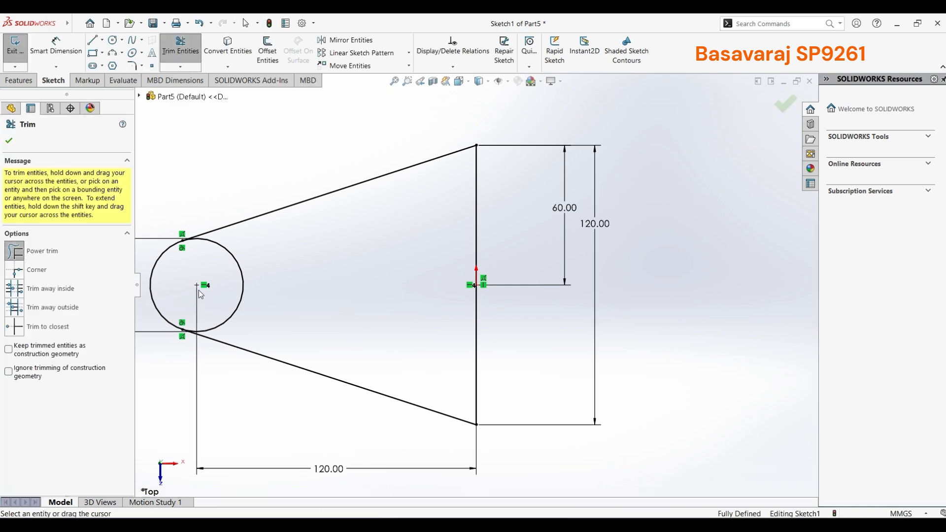
{"action": "left_click_drag", "start_coordinate": [211, 265], "coordinate": [282, 260]}
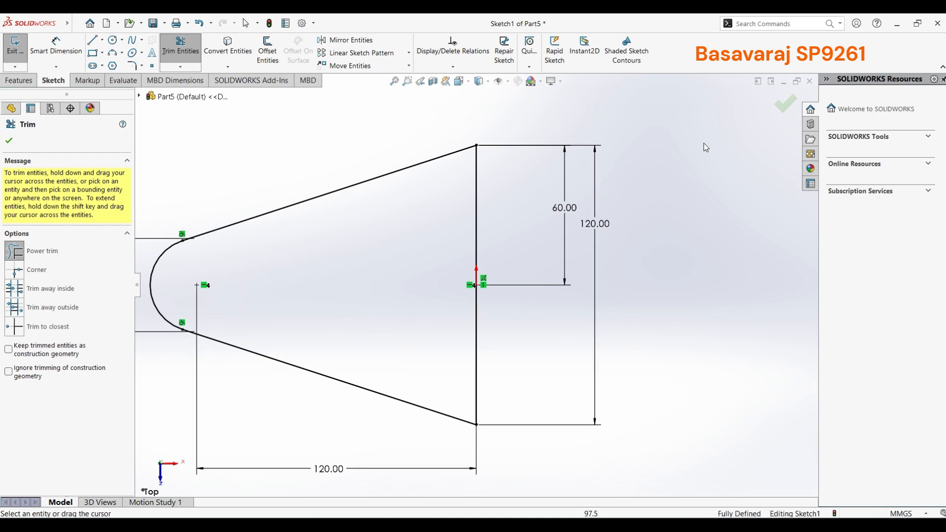
{"action": "left_click", "coordinate": [795, 101]}
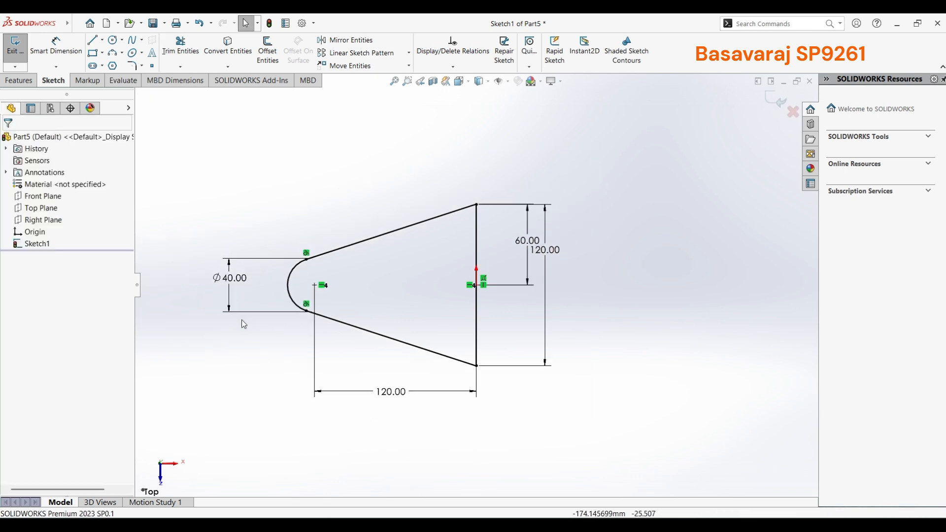
{"action": "middle_click_drag", "start_coordinate": [241, 320], "coordinate": [316, 256]}
{"action": "left_click", "coordinate": [777, 100]}
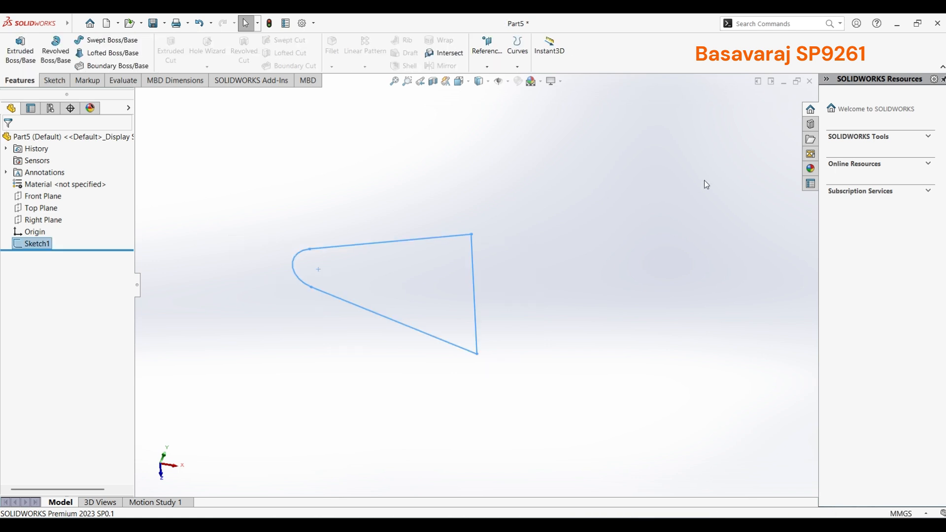
Extrude the tapered profile with a Blind end condition to a depth of 16 mm
{"action": "middle_click_drag", "start_coordinate": [580, 219], "coordinate": [564, 175]}
{"action": "left_click", "coordinate": [20, 50]}
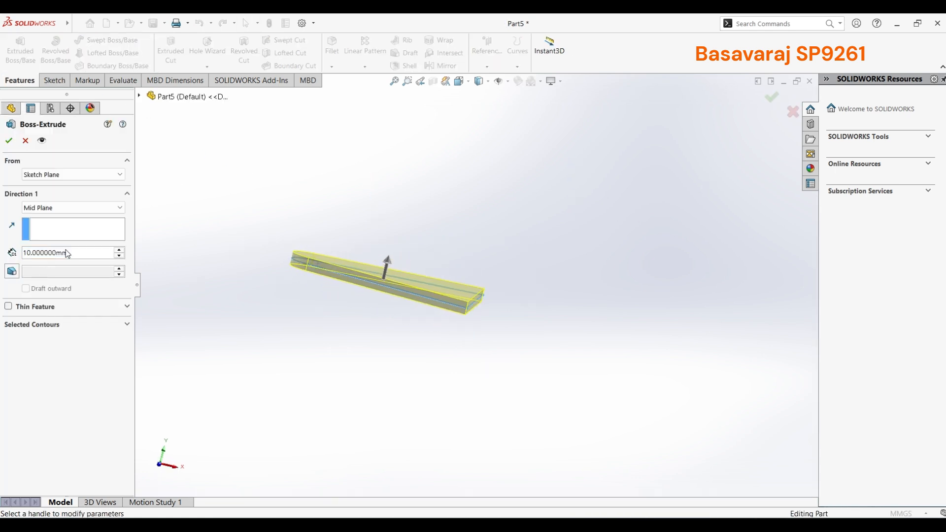
{"action": "double_click", "coordinate": [69, 253]}
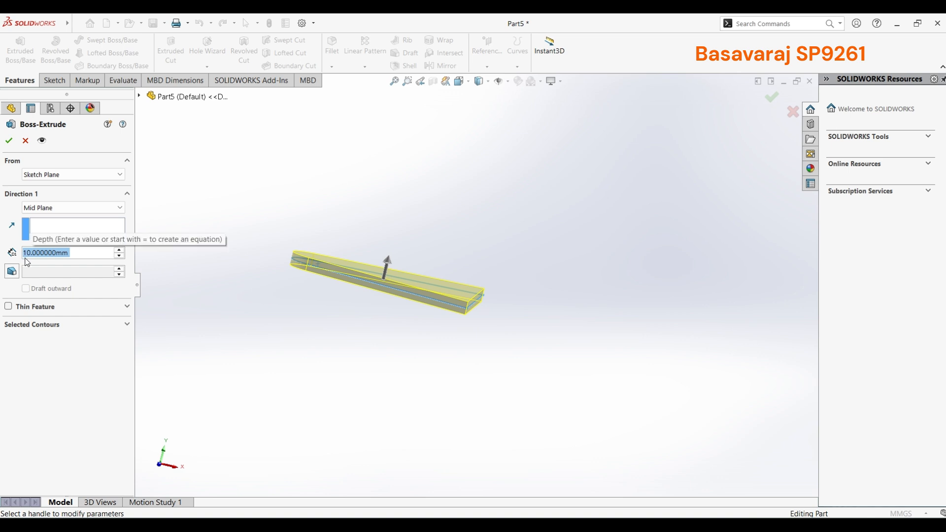
{"action": "type", "text": "16"}
{"action": "key", "text": "Return"}
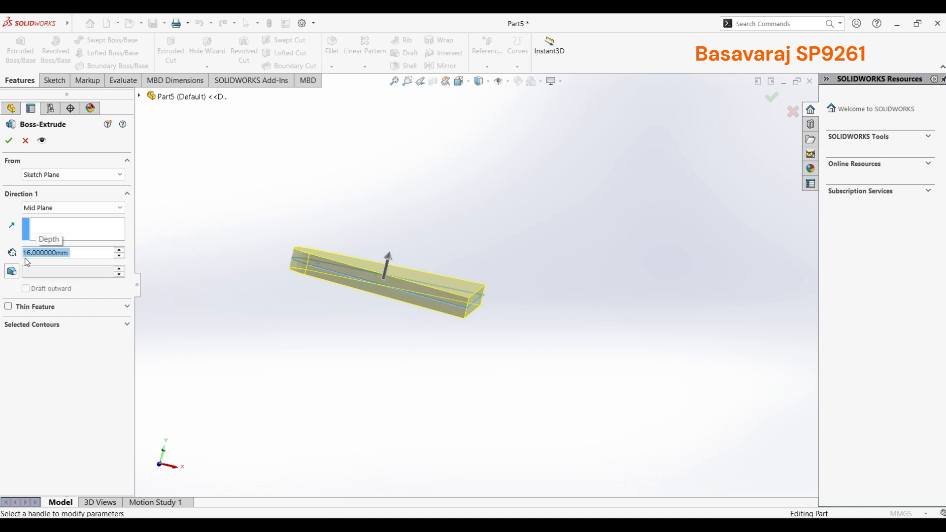
{"action": "left_click", "coordinate": [26, 211]}
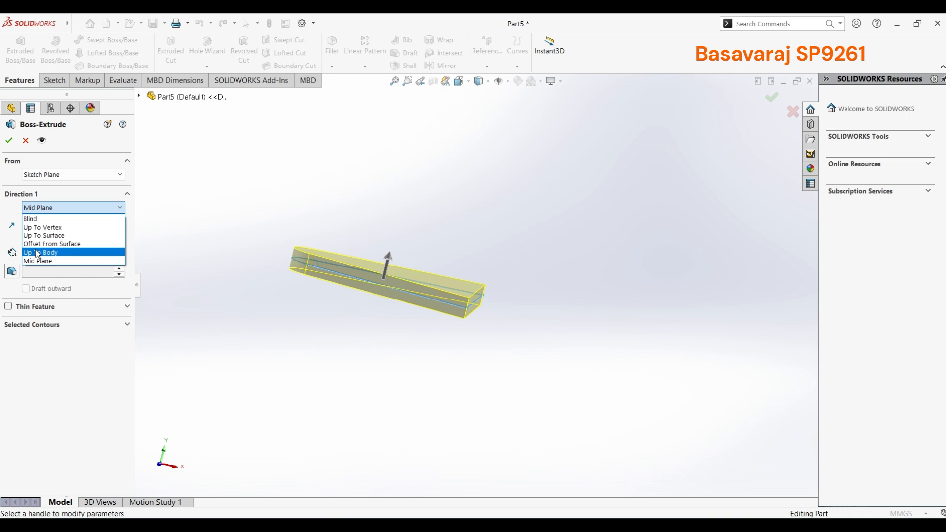
{"action": "left_click", "coordinate": [39, 220]}
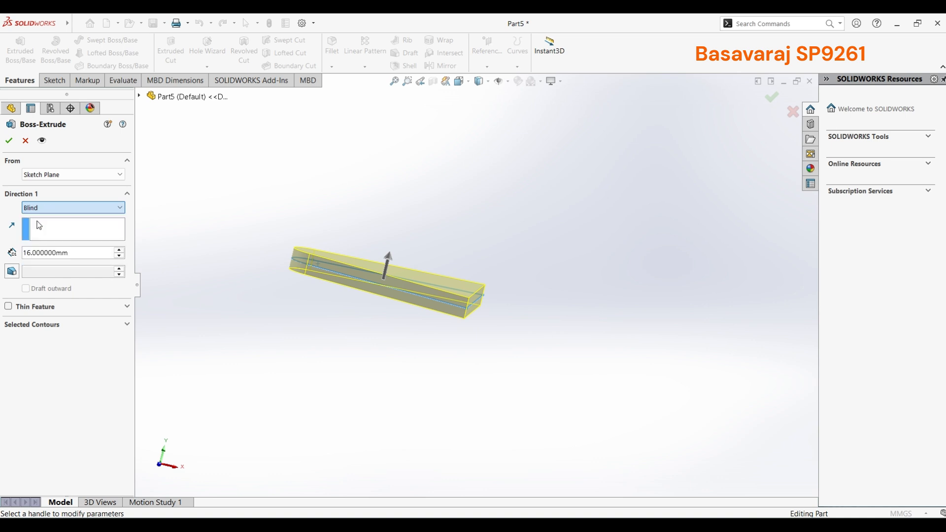
{"action": "left_click", "coordinate": [9, 140]}
Start a sketch on the plate's wide end face and draw a circle about 84 mm in diameter, centred about 82 mm above the origin
{"action": "middle_click_drag", "start_coordinate": [337, 234], "coordinate": [310, 257]}
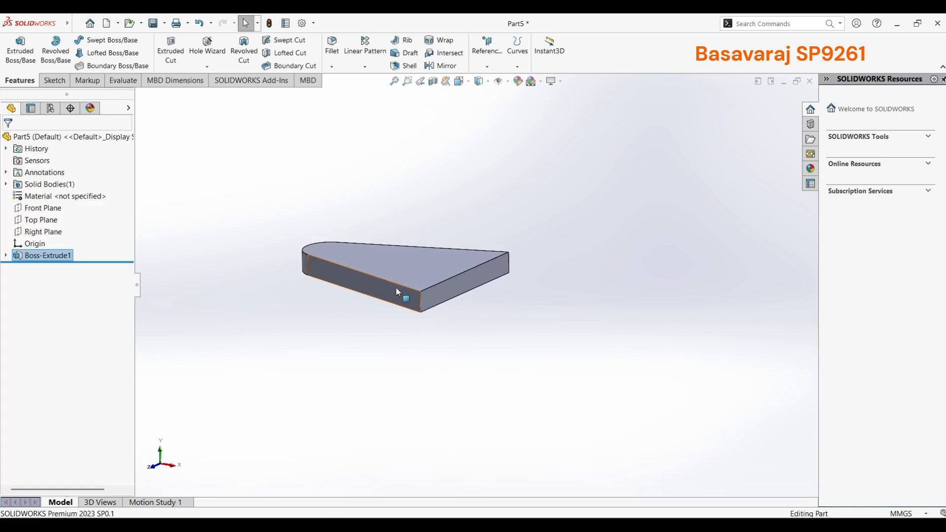
{"action": "right_click", "coordinate": [434, 293]}
{"action": "left_click", "coordinate": [454, 258]}
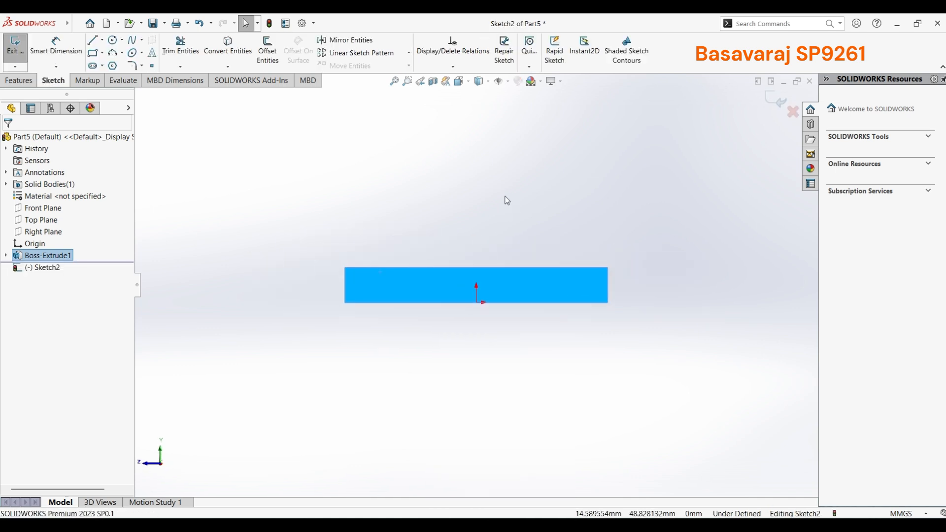
{"action": "left_click", "coordinate": [113, 41]}
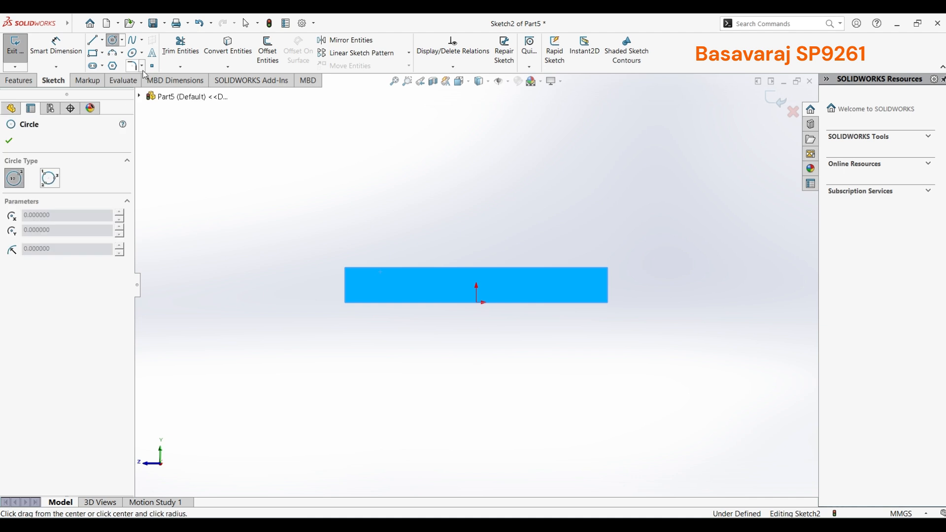
{"action": "left_click", "coordinate": [476, 122]}
{"action": "left_click", "coordinate": [547, 186]}
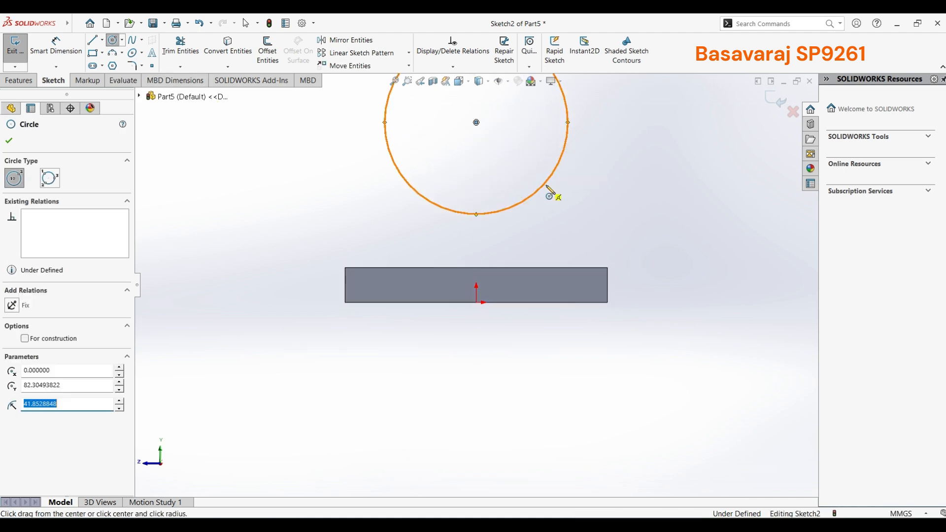
{"action": "scroll", "coordinate": [598, 170], "scroll_direction": "up", "scroll_amount": 3}
{"action": "scroll", "coordinate": [562, 169], "scroll_direction": "down", "scroll_amount": 2}
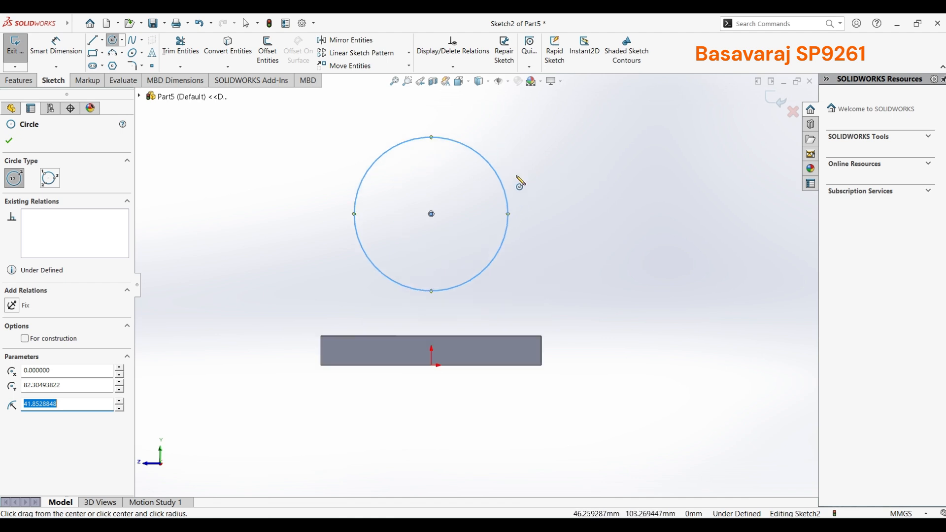
{"action": "key", "text": "Escape"}
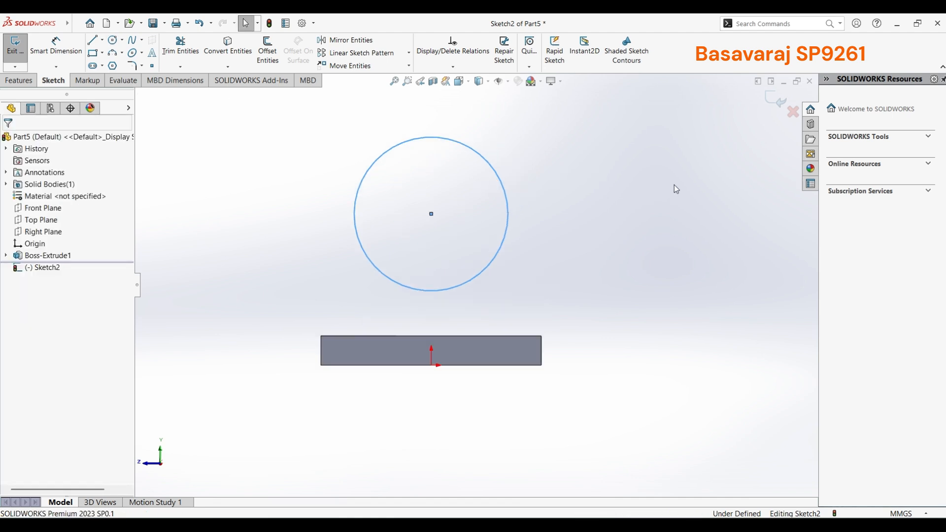
Draw connected lines over the left, bottom and right edges of the plate's end face
{"action": "key", "text": "l"}
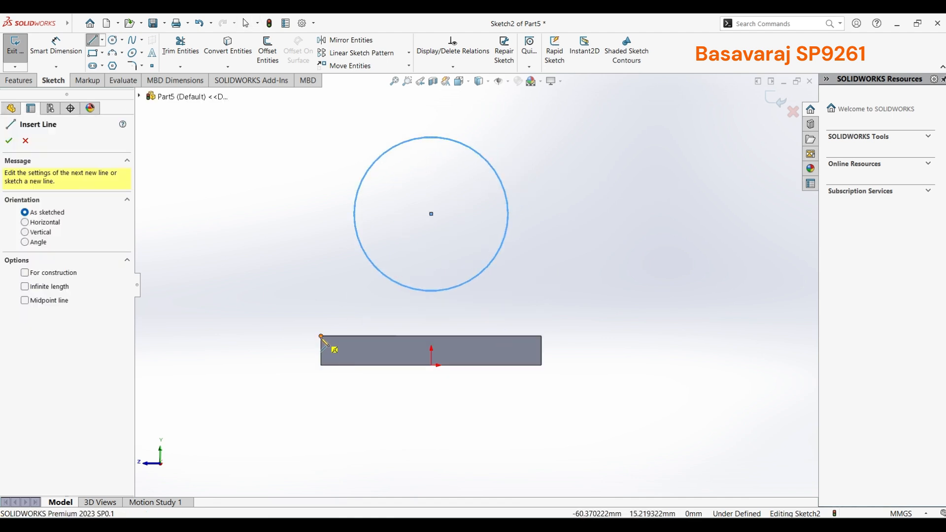
{"action": "left_click", "coordinate": [321, 337]}
{"action": "left_click", "coordinate": [321, 366]}
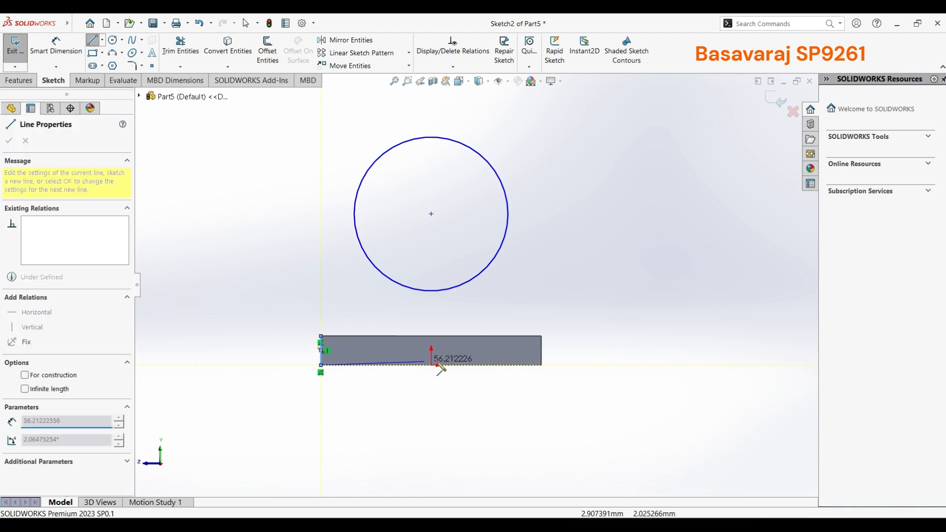
{"action": "left_click", "coordinate": [541, 365]}
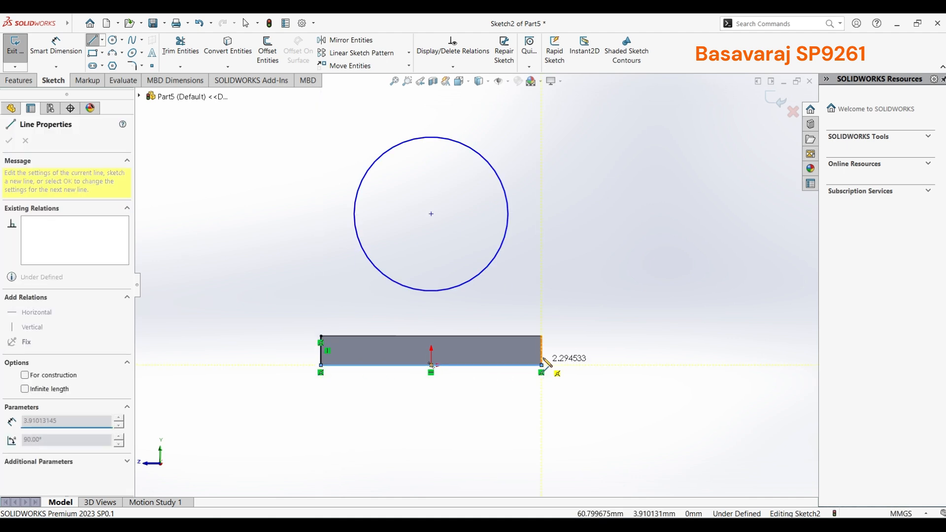
{"action": "left_click", "coordinate": [541, 337]}
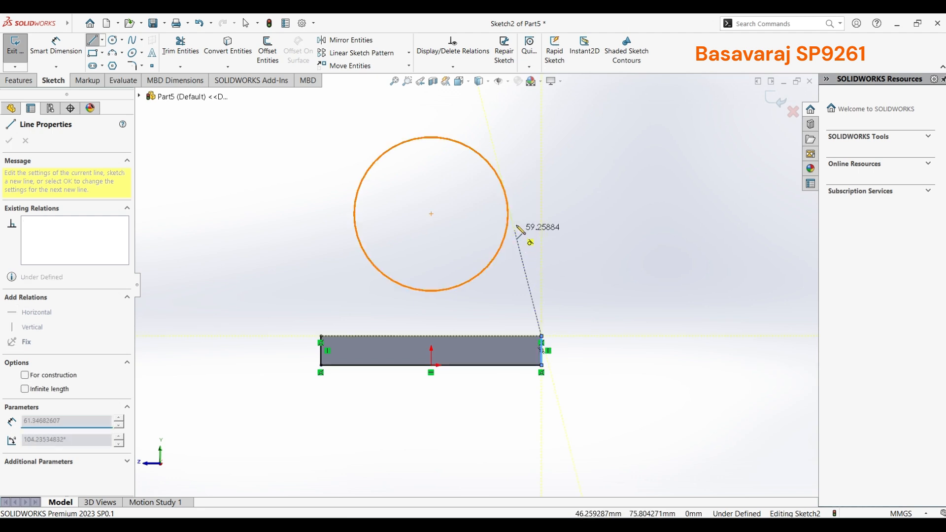
Draw slanted lines connecting both upper corners of the end face tangentially to the sides of the circle
{"action": "left_click", "coordinate": [509, 196]}
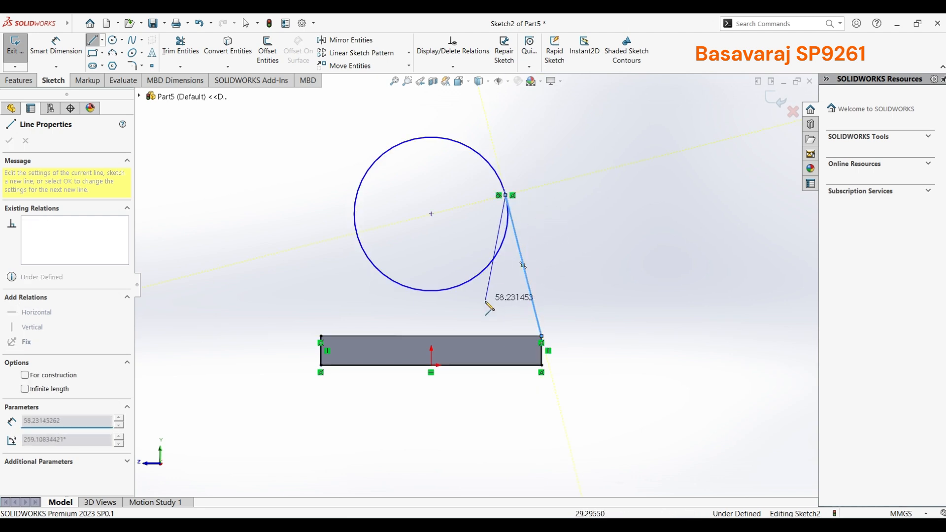
{"action": "key", "text": "Escape"}
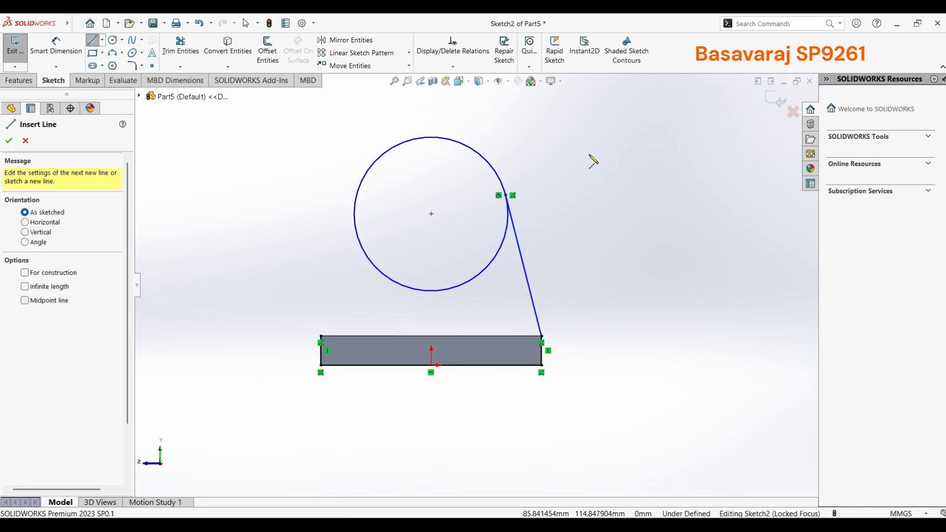
{"action": "left_click", "coordinate": [356, 197]}
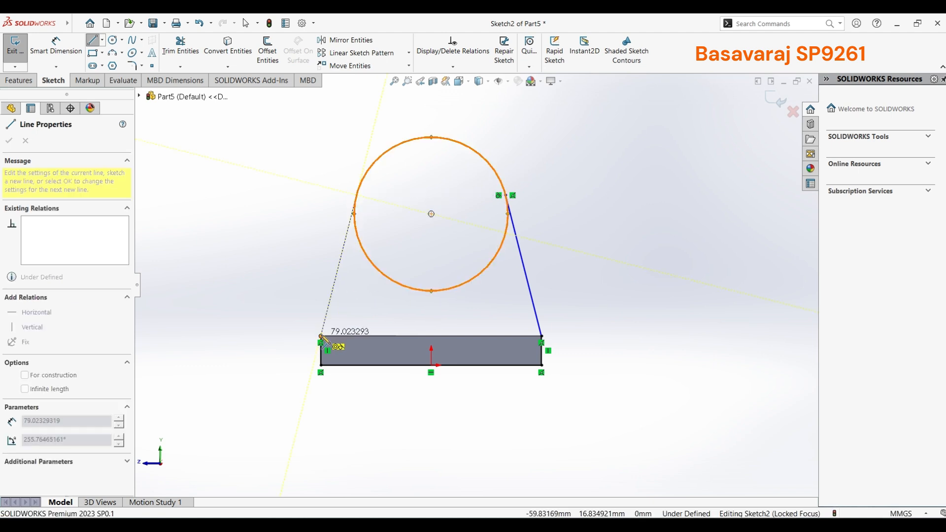
{"action": "left_click", "coordinate": [321, 336]}
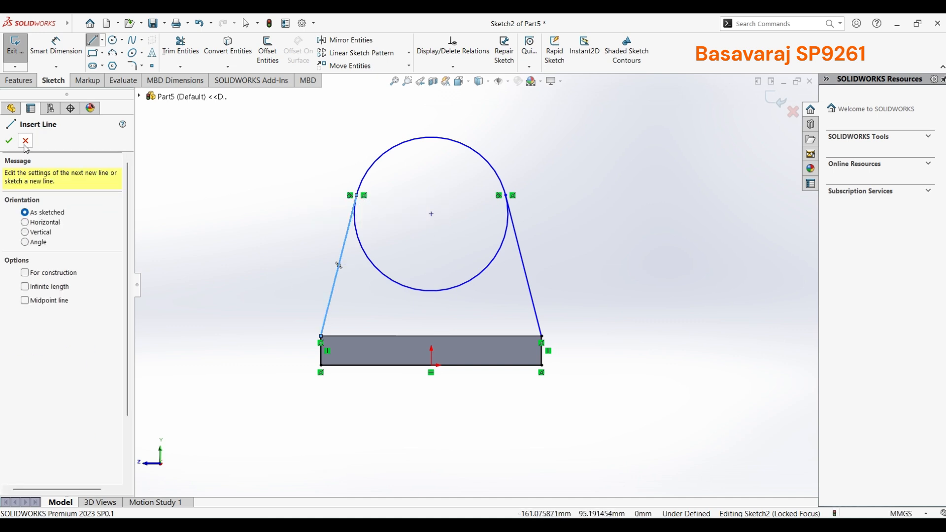
{"action": "left_click", "coordinate": [9, 141]}
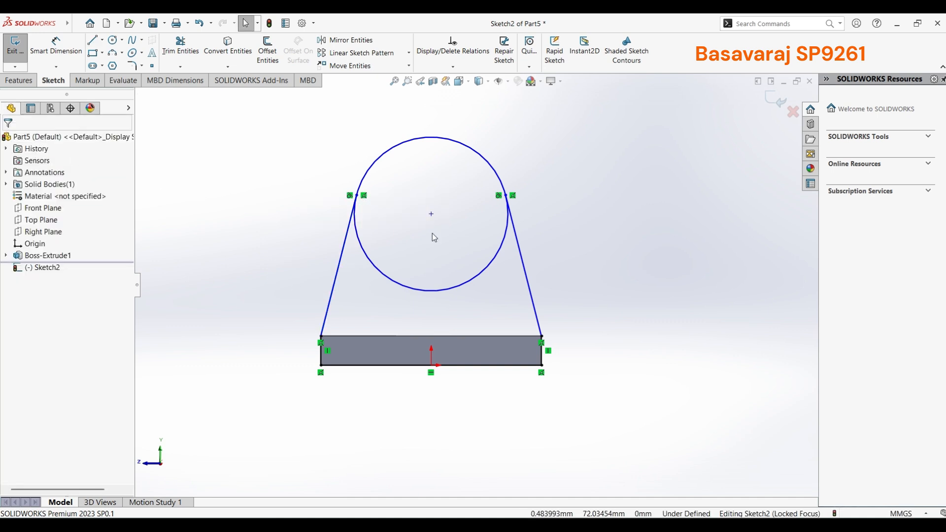
Add a Vertical relation between the circle's centre and the origin
{"action": "left_click", "coordinate": [432, 215]}
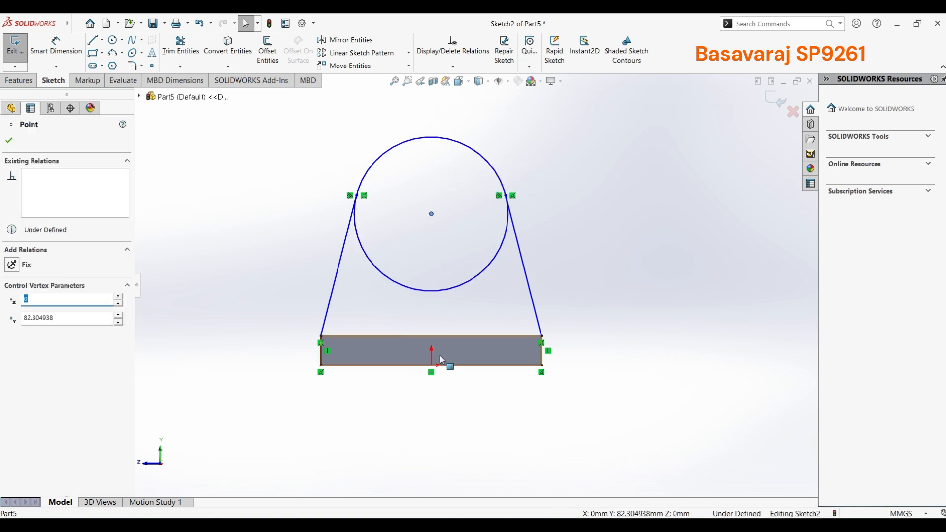
{"action": "left_click", "coordinate": [432, 366], "text": "ctrl"}
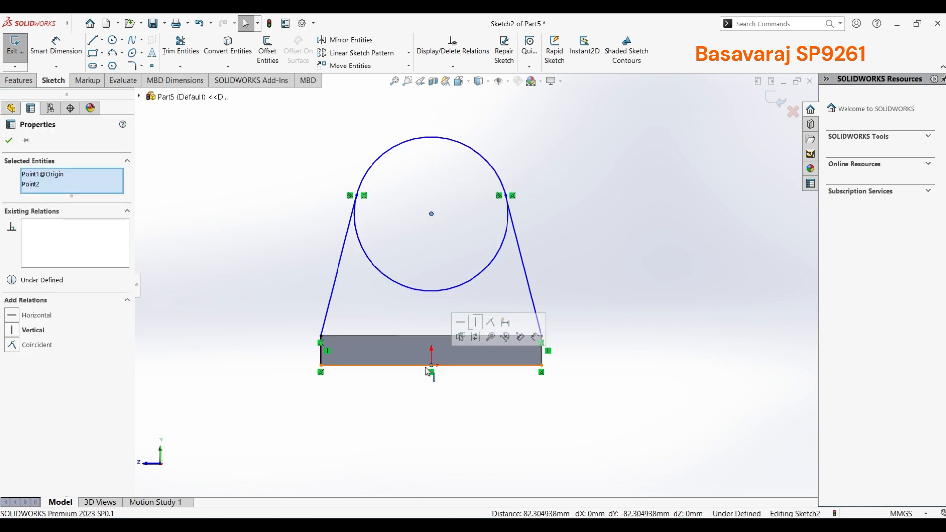
{"action": "left_click", "coordinate": [27, 331]}
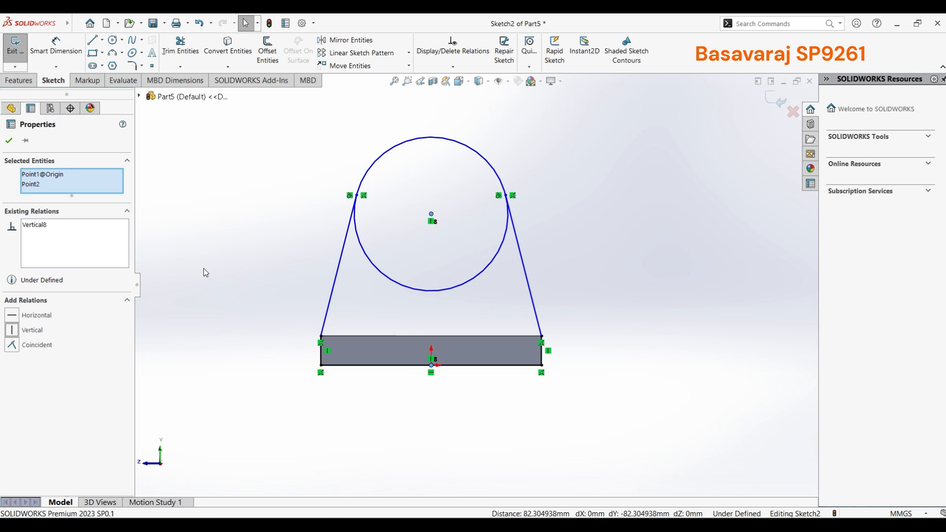
{"action": "left_click", "coordinate": [10, 141]}
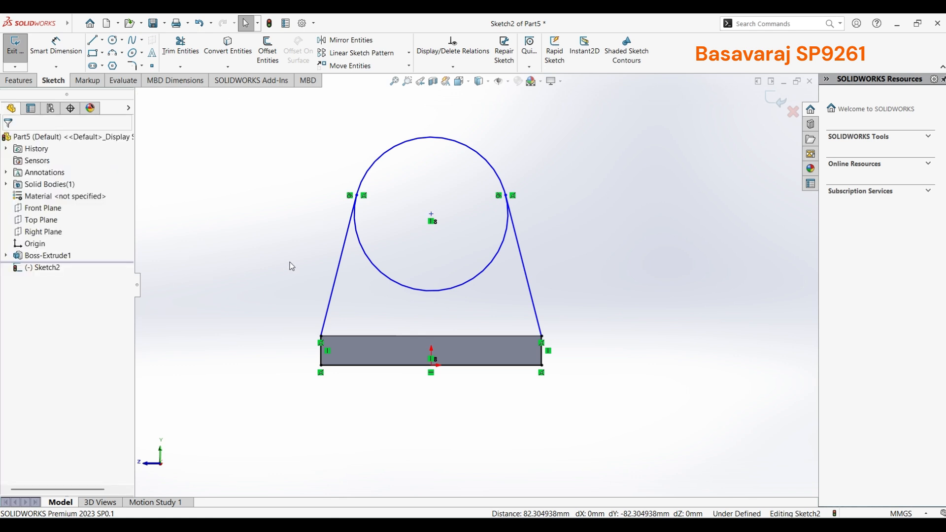
Apply a Tangent relation between the circle and the left slanted line
{"action": "left_click", "coordinate": [359, 238]}
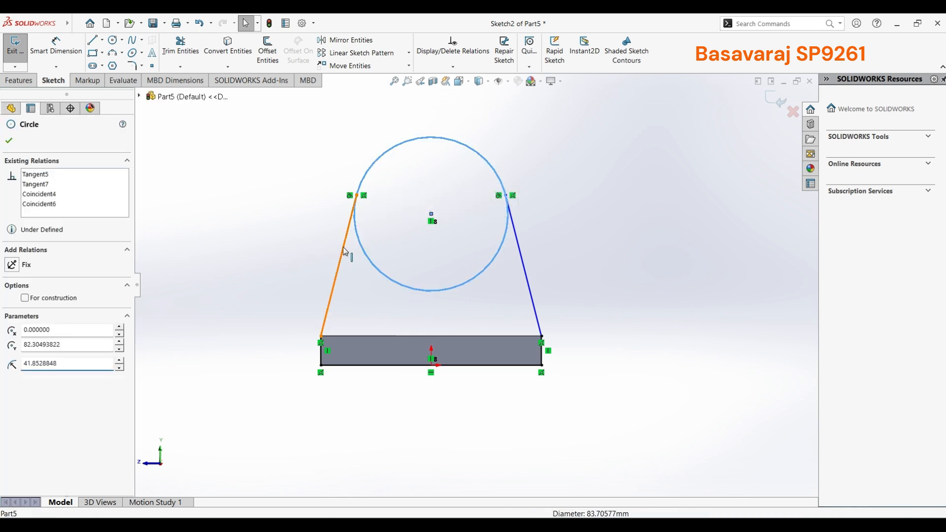
{"action": "left_click", "coordinate": [343, 247], "text": "ctrl"}
{"action": "left_click", "coordinate": [31, 313]}
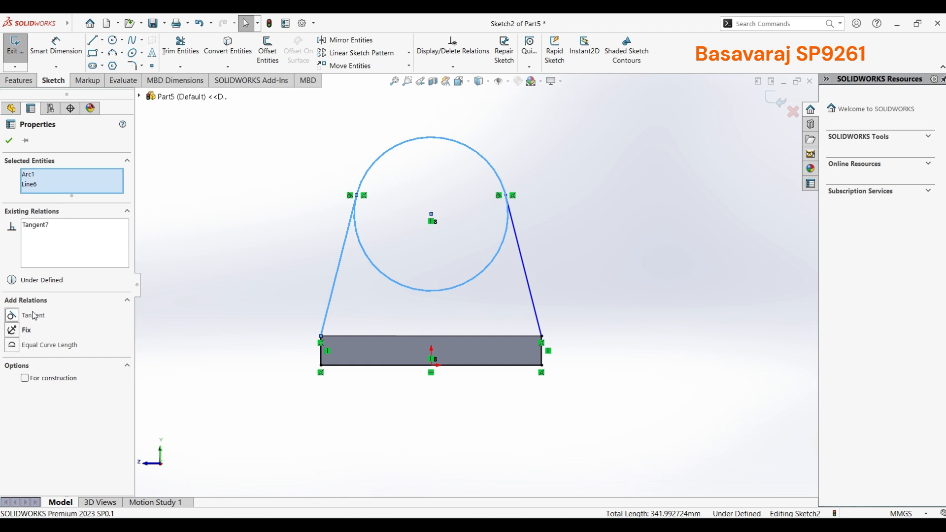
{"action": "left_click", "coordinate": [9, 141]}
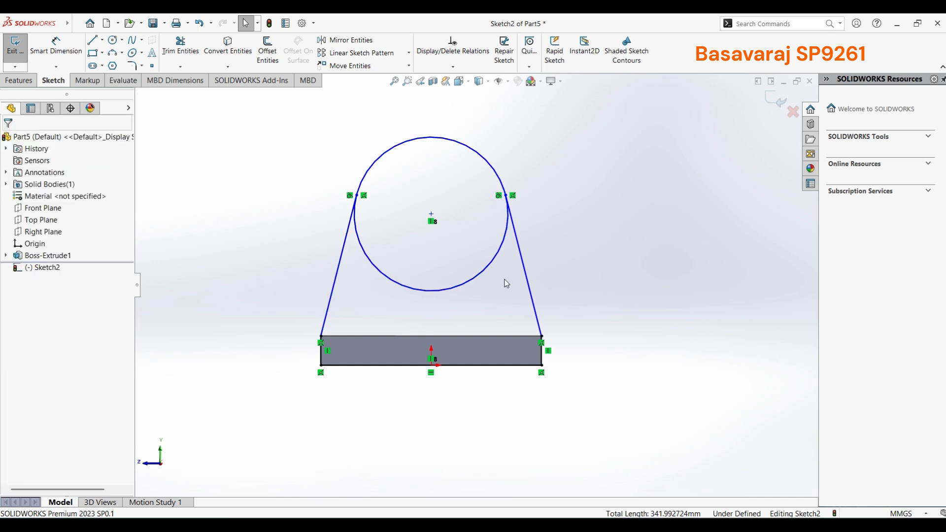
Check the relations between the circle and the right slanted line
{"action": "left_click", "coordinate": [501, 261]}
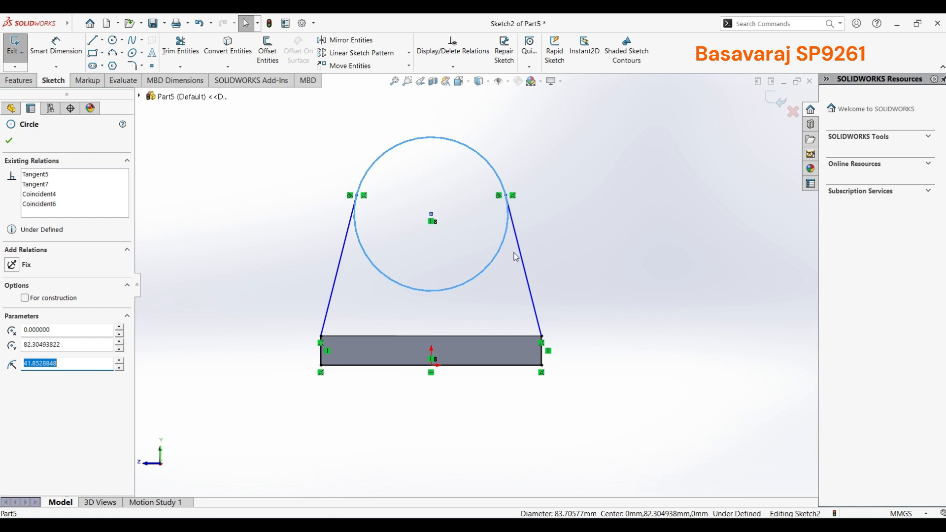
{"action": "left_click", "coordinate": [521, 252], "text": "ctrl"}
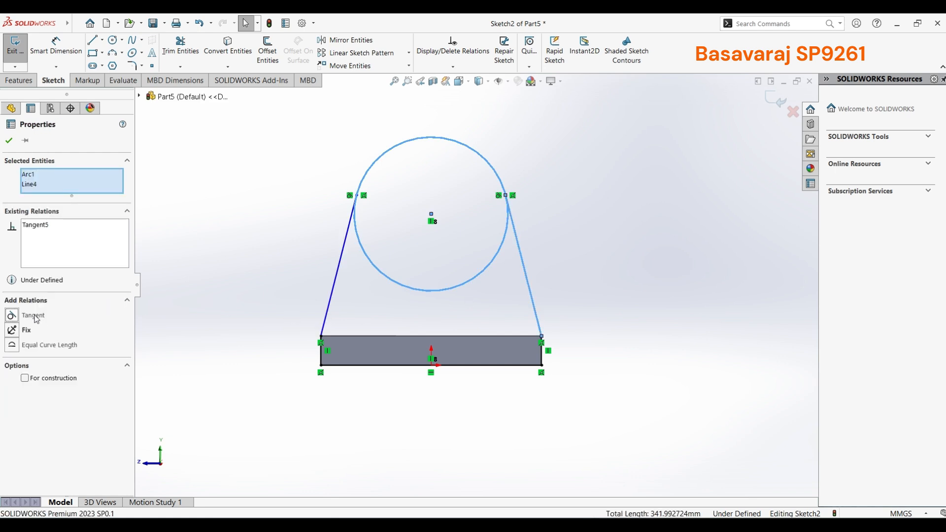
{"action": "left_click", "coordinate": [9, 142]}
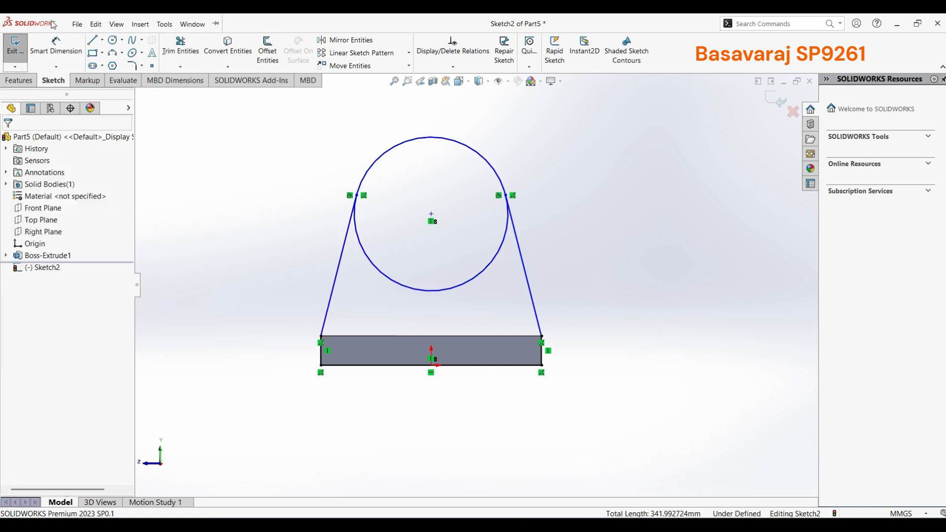
Dimension the circle's diameter as 60 mm
{"action": "left_click", "coordinate": [51, 53]}
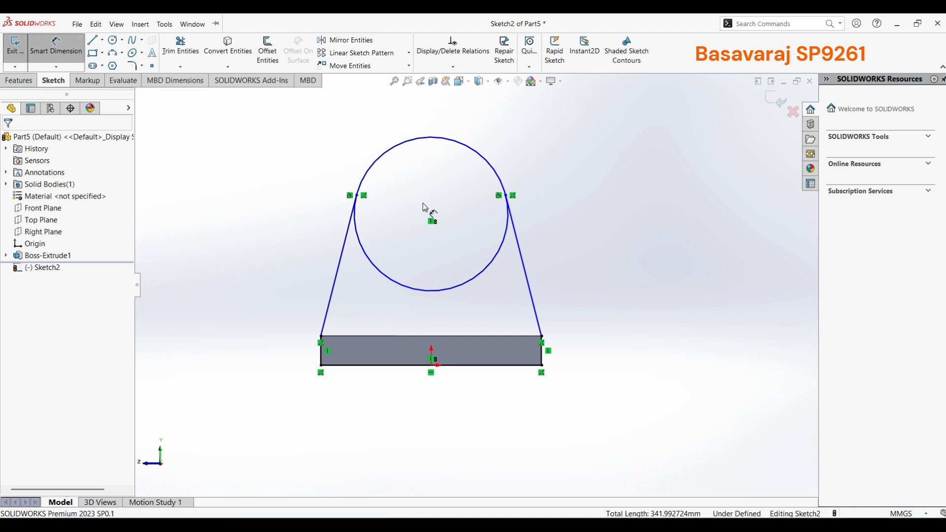
{"action": "left_click", "coordinate": [477, 152]}
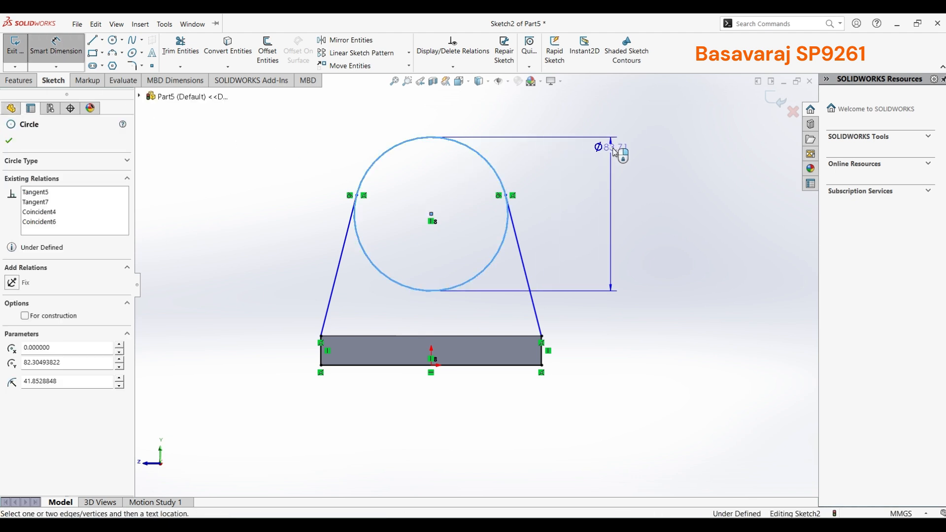
{"action": "left_click", "coordinate": [635, 166]}
{"action": "type", "text": "60"}
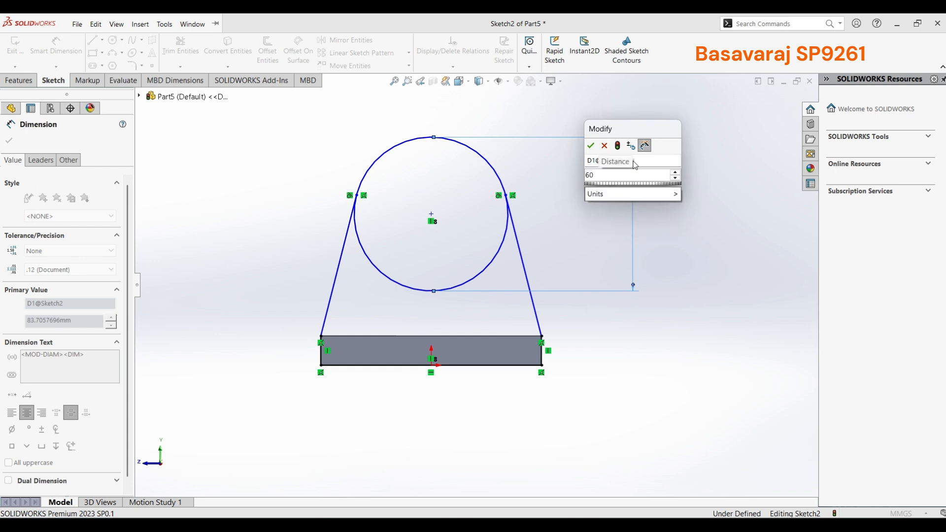
{"action": "key", "text": "Return"}
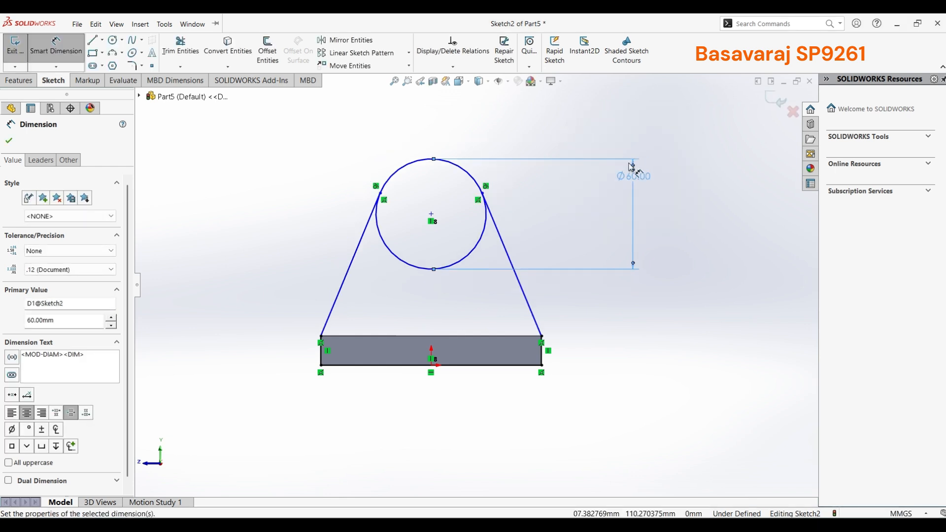
Dimension the height of the circle's centre above the plate's top edge as 90 mm
{"action": "left_click", "coordinate": [431, 216]}
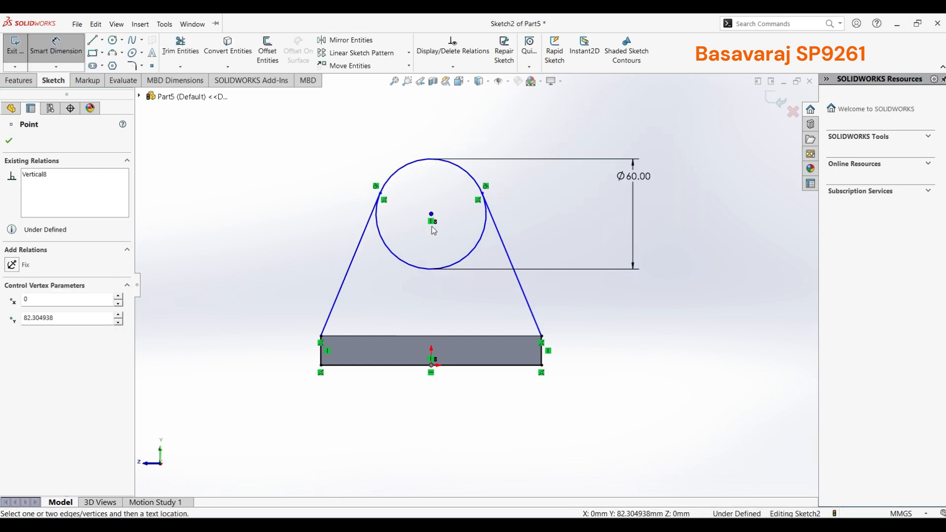
{"action": "left_click", "coordinate": [445, 337]}
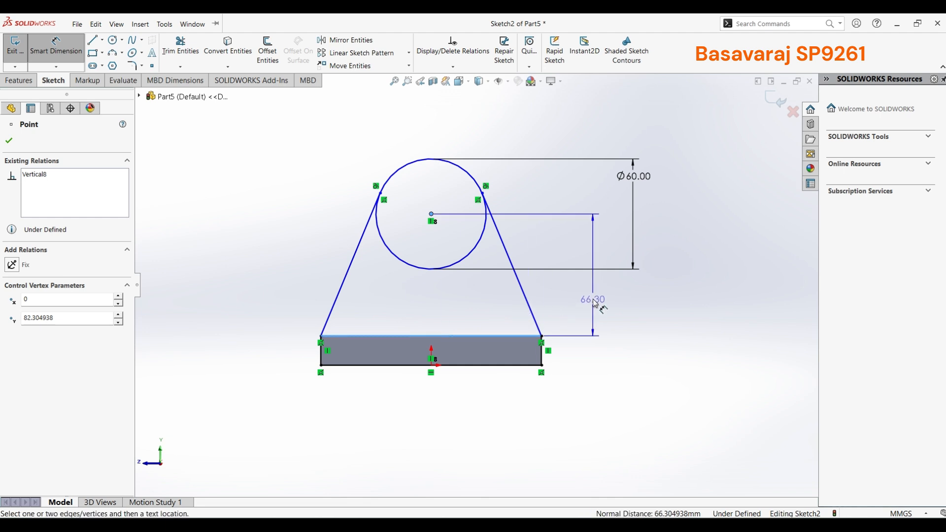
{"action": "left_click", "coordinate": [595, 302]}
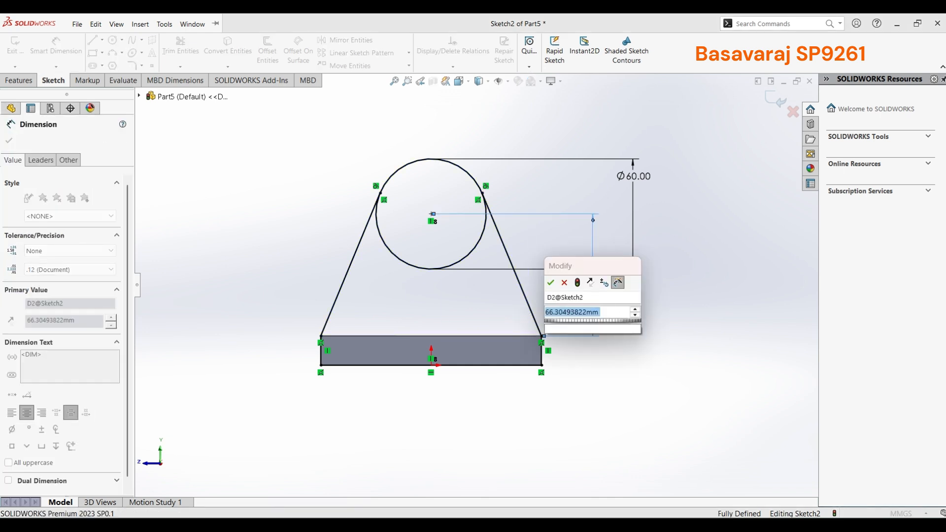
{"action": "type", "text": "90"}
{"action": "key", "text": "Return"}
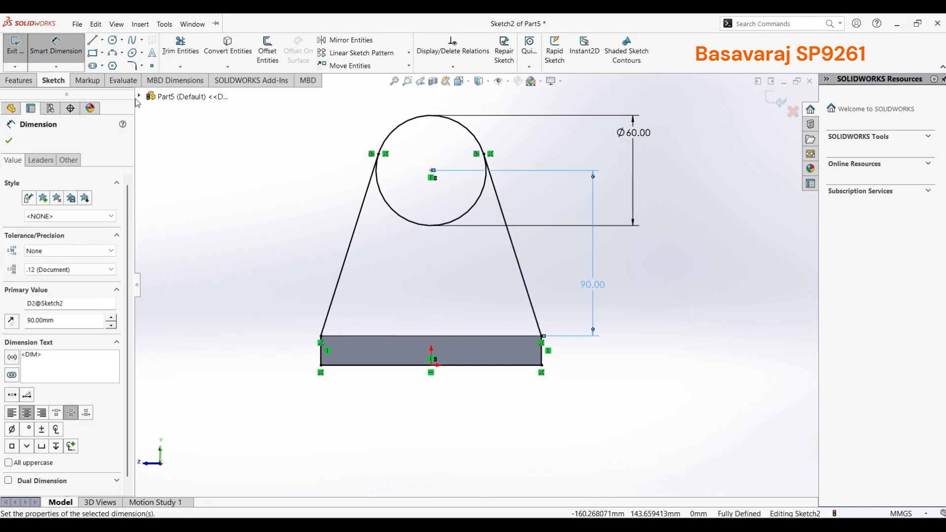
Trim away the circle's lower arc between the two slanted lines and finish the sketch
{"action": "left_click", "coordinate": [180, 45]}
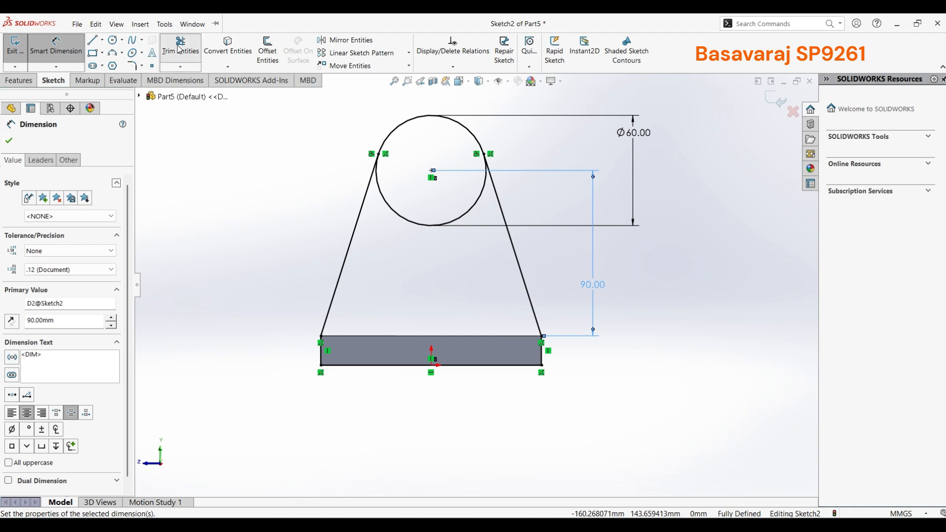
{"action": "left_click_drag", "start_coordinate": [428, 216], "coordinate": [432, 235]}
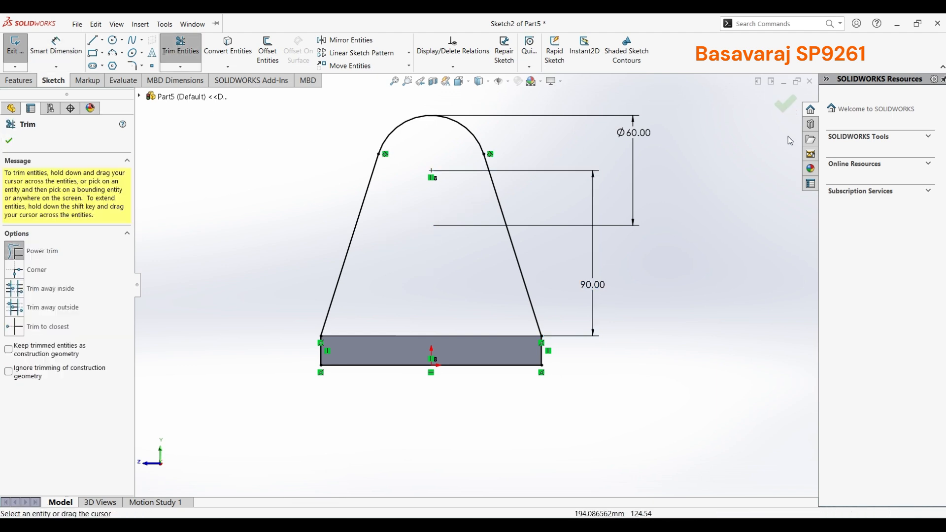
{"action": "left_click", "coordinate": [785, 103]}
{"action": "mouse_move", "coordinate": [614, 282]}
{"action": "middle_mouse_down"}
{"action": "mouse_move", "coordinate": [634, 295]}
{"action": "mouse_move", "coordinate": [718, 254]}
{"action": "mouse_move", "coordinate": [571, 328]}
{"action": "mouse_move", "coordinate": [617, 397]}
{"action": "middle_mouse_up"}
{"action": "left_click", "coordinate": [777, 101]}
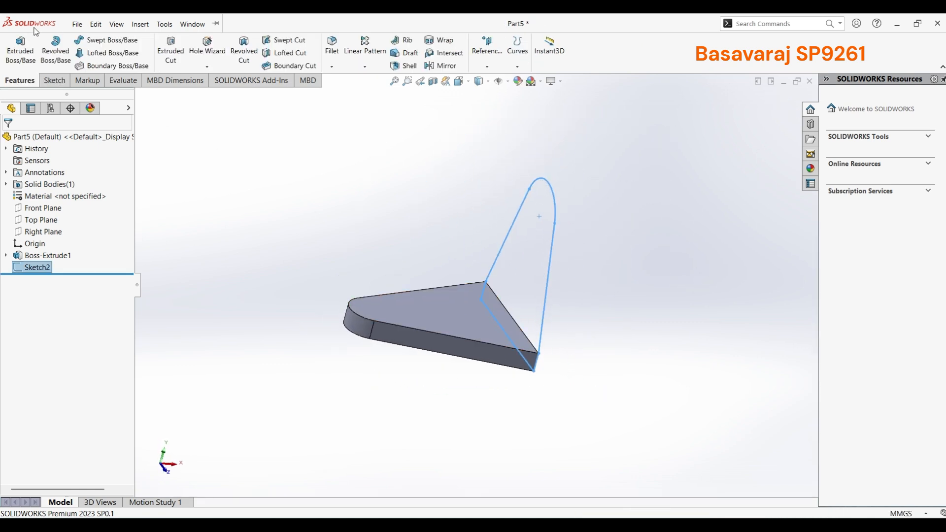
Extrude the upright profile as a 16 mm blind boss pointing away from the base plate, merged with the body
{"action": "left_click", "coordinate": [20, 49]}
{"action": "middle_click_drag", "start_coordinate": [207, 195], "coordinate": [228, 190]}
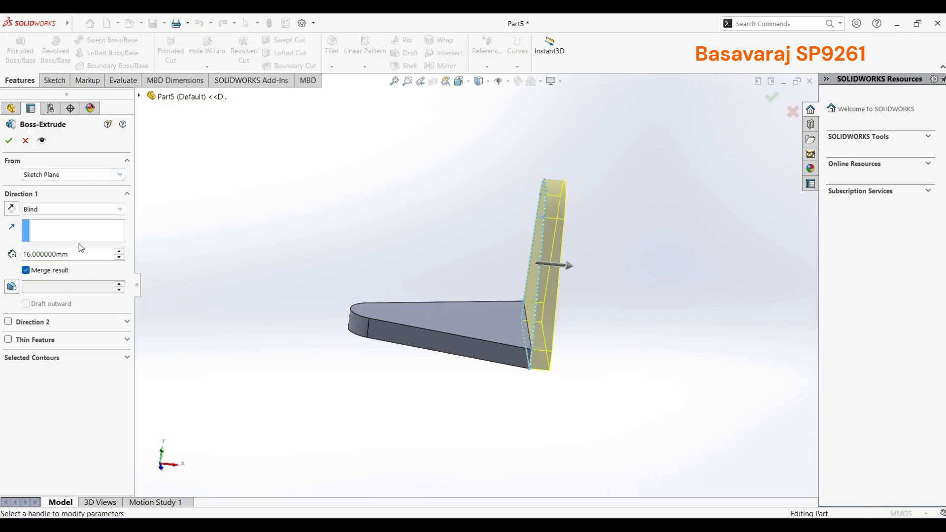
{"action": "left_click", "coordinate": [9, 142]}
Start a sketch on the upright's outer face and draw a 30 mm radius circle concentric with its rounded top
{"action": "middle_click_drag", "start_coordinate": [461, 231], "coordinate": [556, 240]}
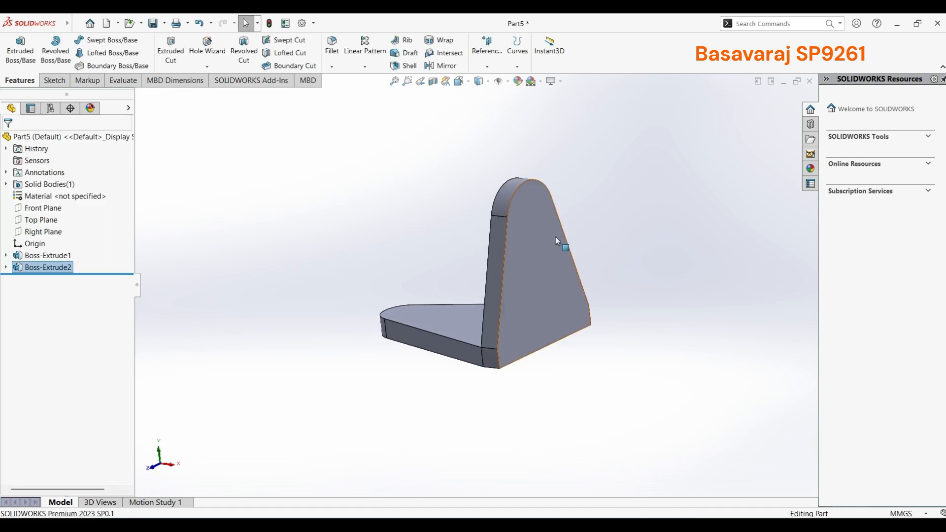
{"action": "left_click", "coordinate": [547, 241]}
{"action": "right_click", "coordinate": [546, 241]}
{"action": "left_click", "coordinate": [566, 224]}
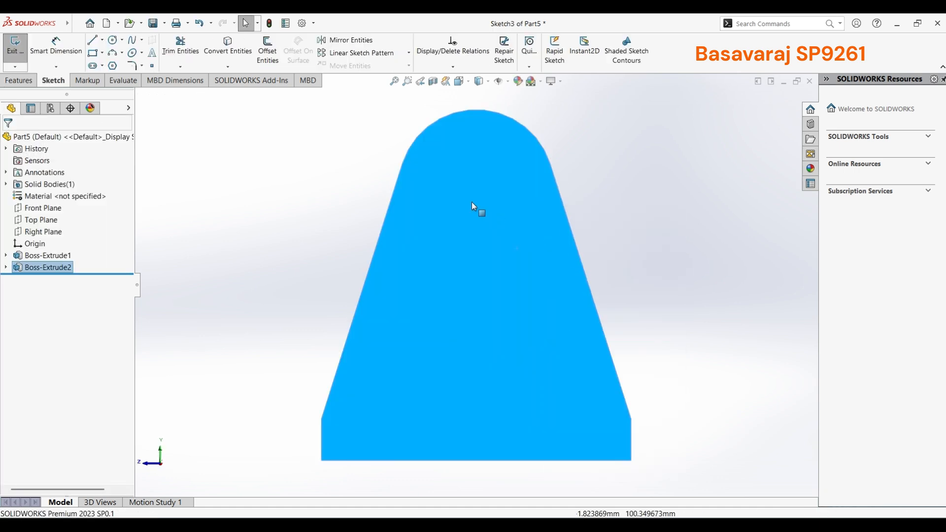
{"action": "left_click", "coordinate": [112, 40]}
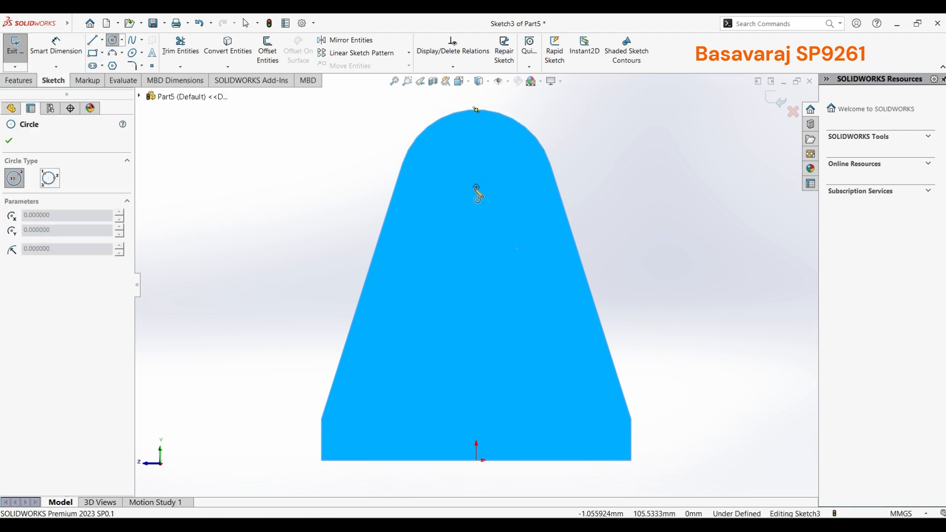
{"action": "left_click", "coordinate": [476, 187]}
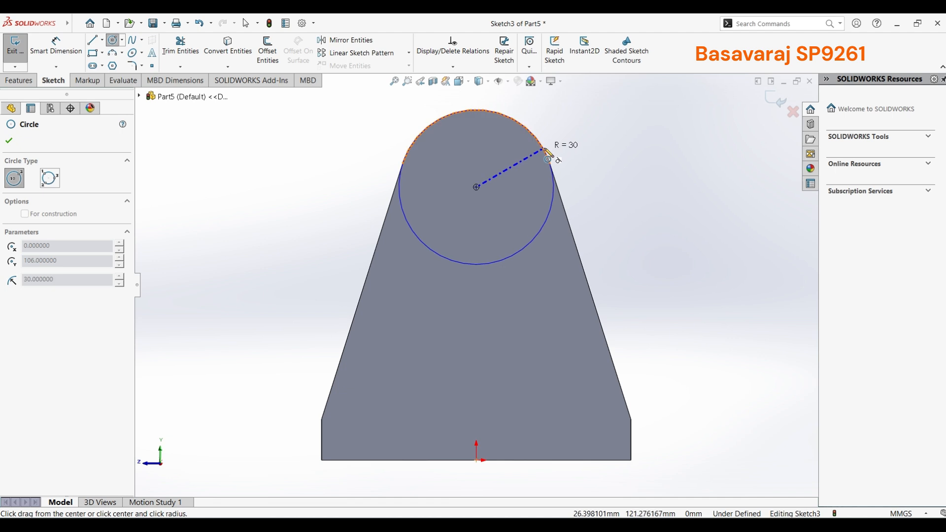
{"action": "left_click", "coordinate": [547, 155]}
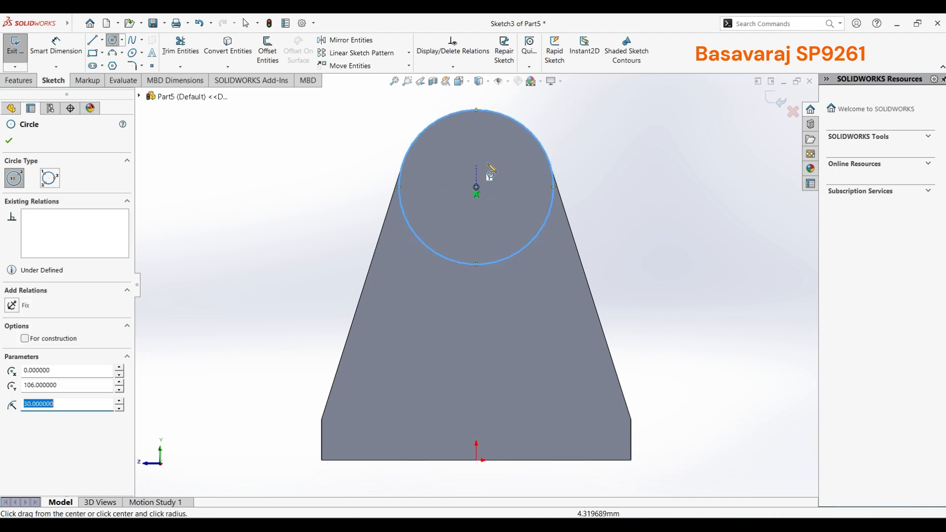
{"action": "left_click", "coordinate": [9, 141]}
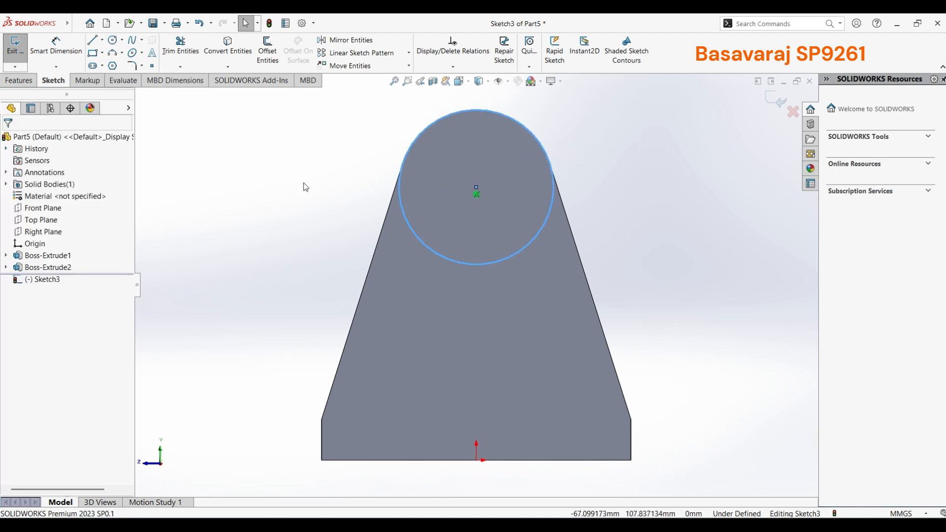
Dimension the circle's diameter on the upright as 60 mm and finish the sketch
{"action": "left_click", "coordinate": [56, 46]}
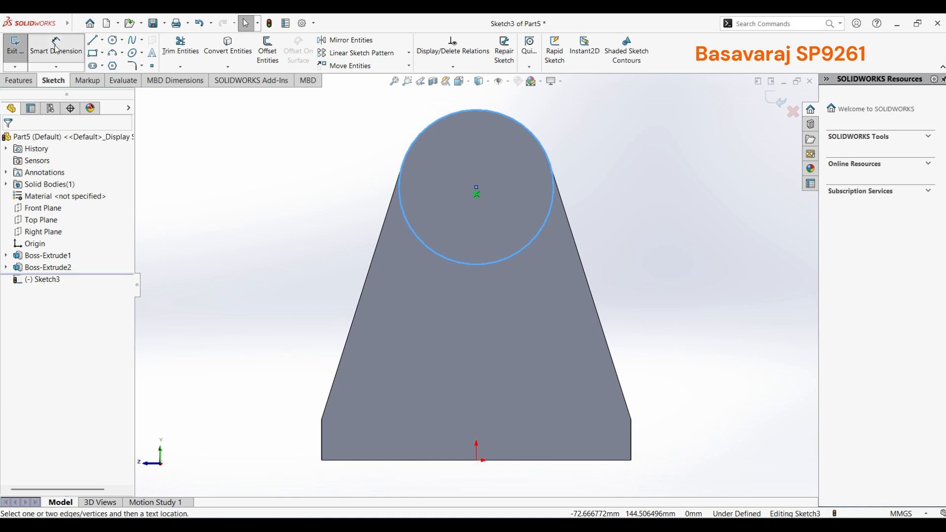
{"action": "left_click", "coordinate": [491, 265]}
{"action": "left_click", "coordinate": [655, 220]}
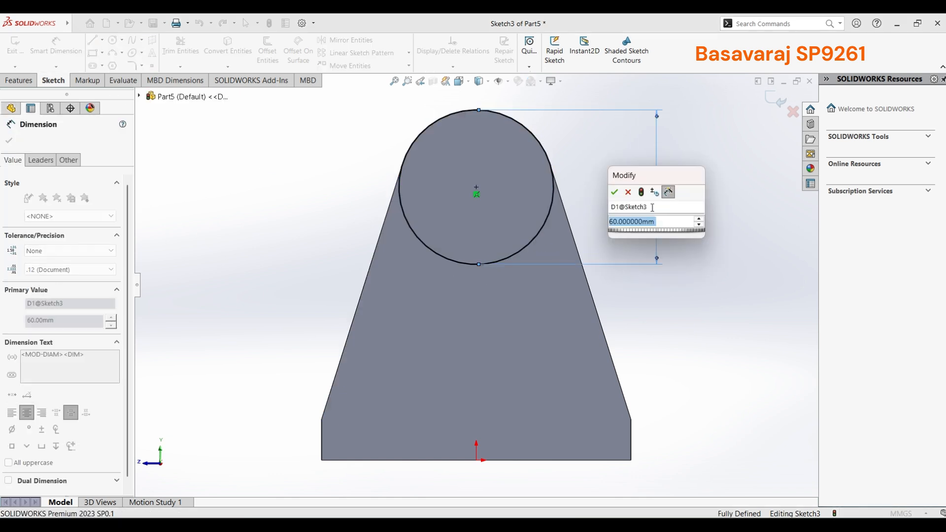
{"action": "left_click", "coordinate": [614, 192]}
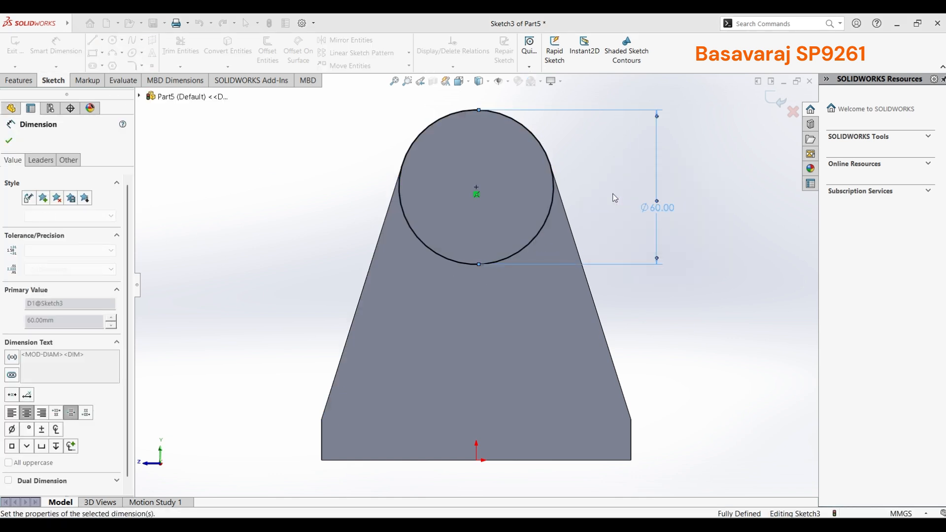
{"action": "left_click", "coordinate": [771, 96]}
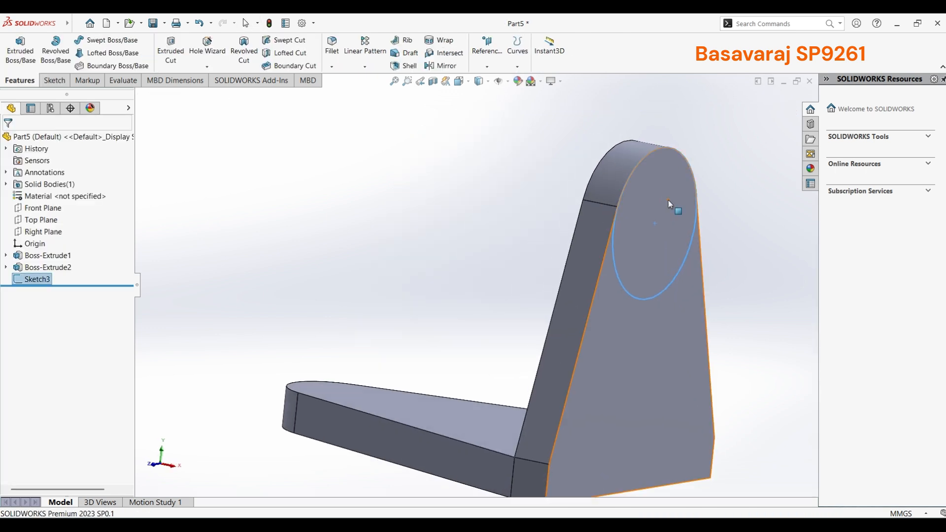
Extrude the circle 9 mm outward from the upright's outer face as a merged boss
{"action": "left_click", "coordinate": [20, 49]}
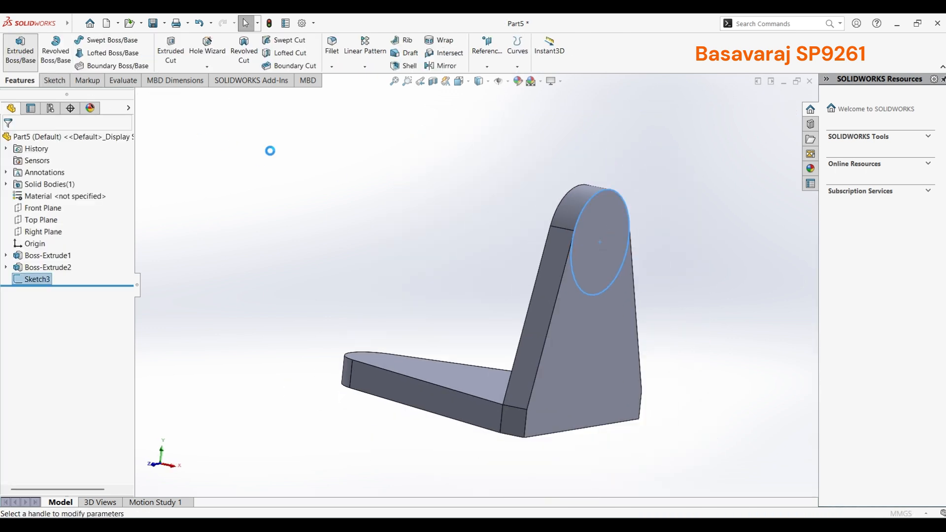
{"action": "middle_click_drag", "start_coordinate": [309, 158], "coordinate": [337, 180]}
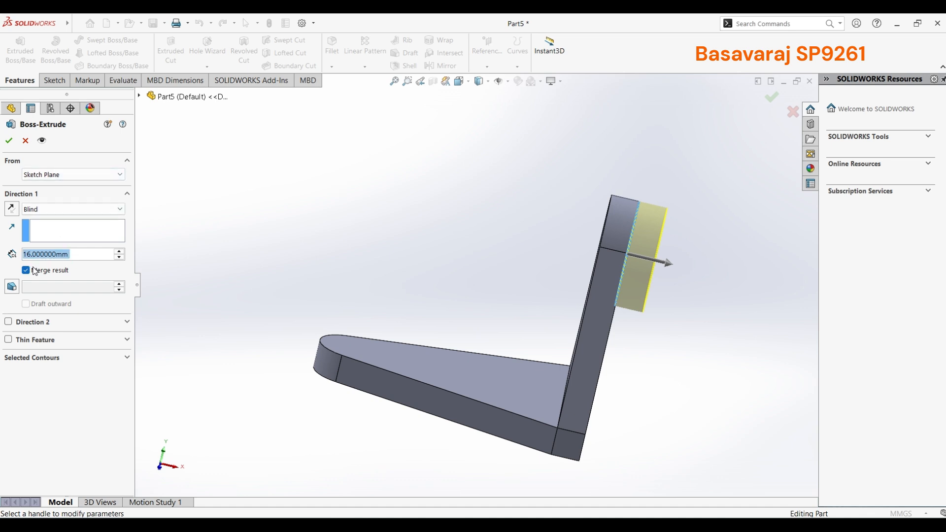
{"action": "type", "text": "9"}
{"action": "key", "text": "Return"}
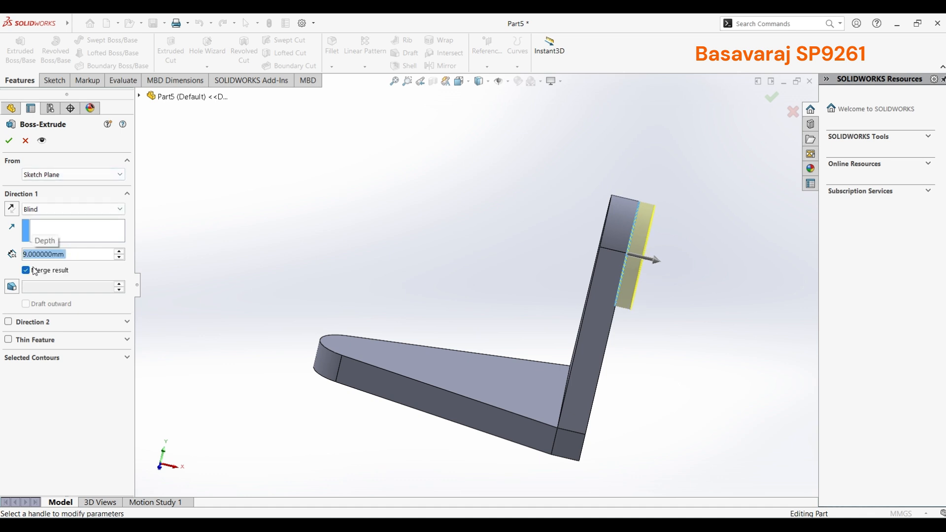
{"action": "left_click", "coordinate": [9, 140]}
Start a sketch on the base plate's top face and draw a circle about 40 mm in diameter, centred on the rounded end
{"action": "middle_click_drag", "start_coordinate": [243, 207], "coordinate": [243, 260]}
{"action": "right_click", "coordinate": [366, 331]}
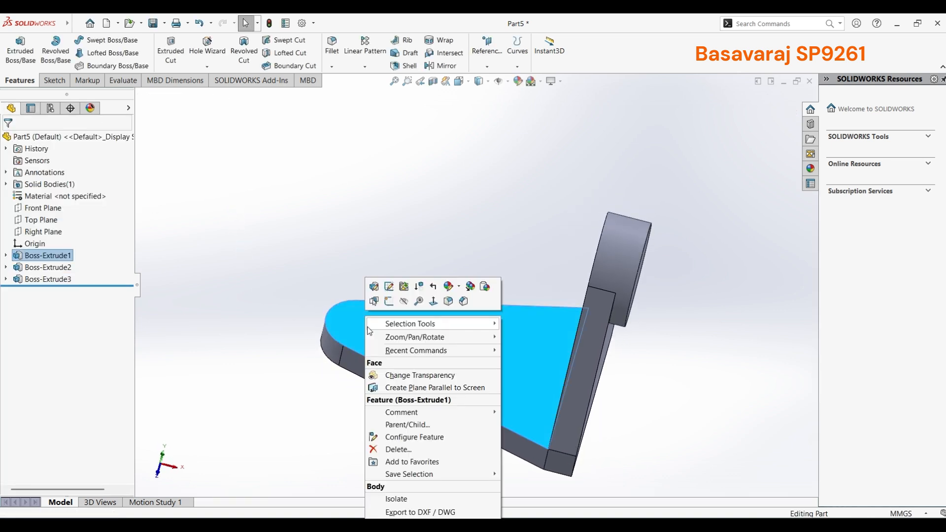
{"action": "left_click", "coordinate": [392, 308]}
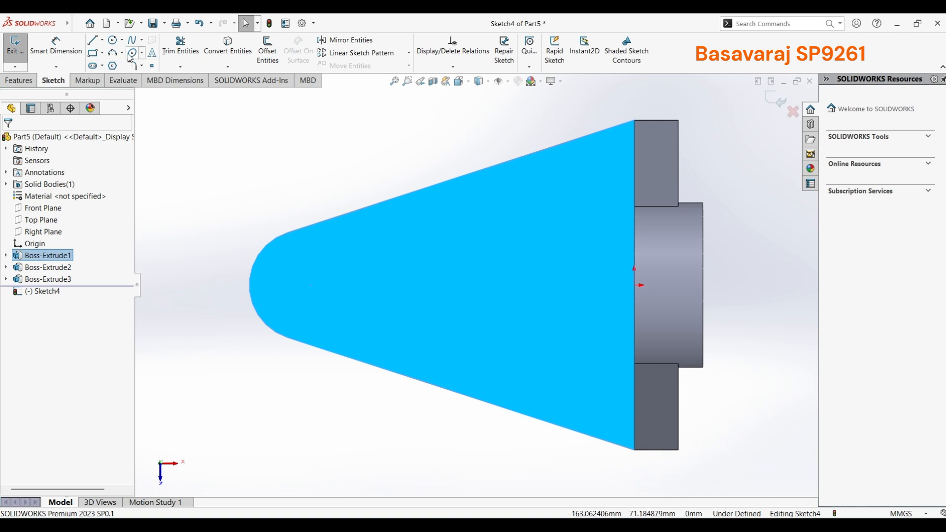
{"action": "left_click", "coordinate": [112, 41]}
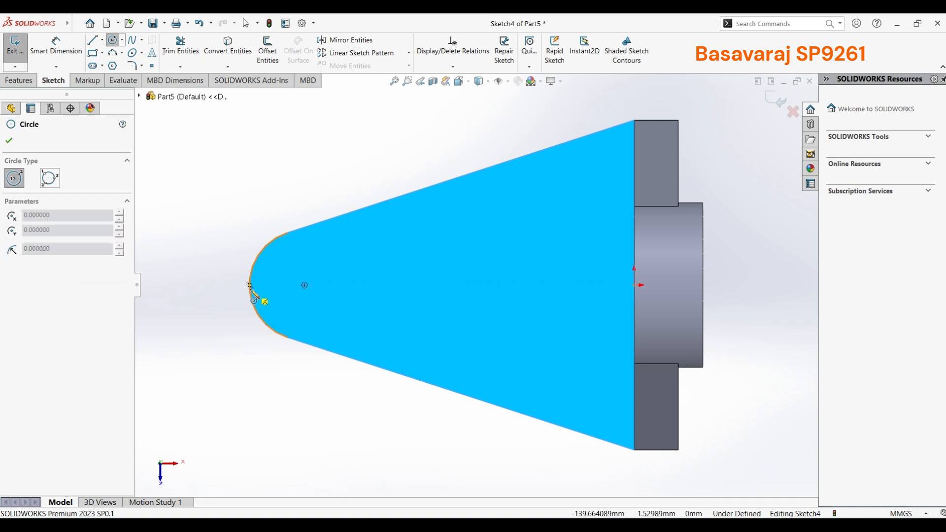
{"action": "left_click", "coordinate": [305, 285]}
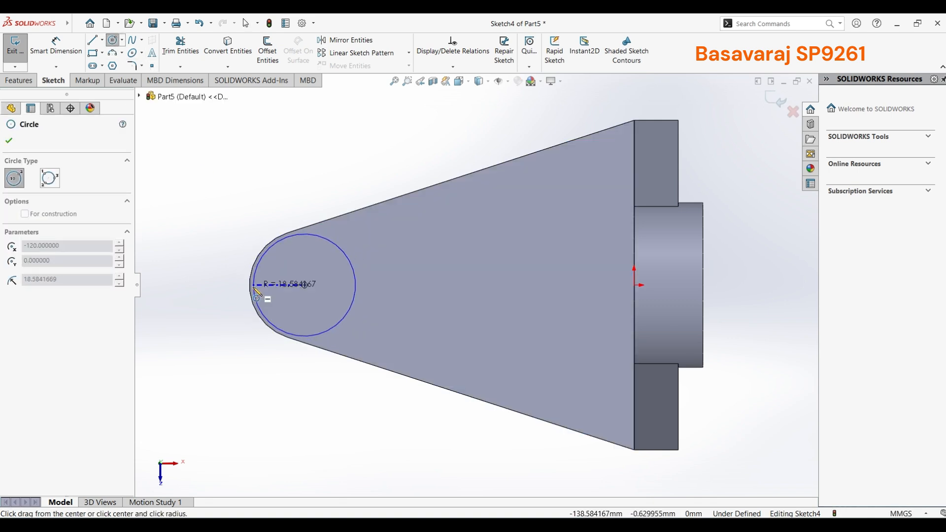
{"action": "left_click", "coordinate": [252, 295]}
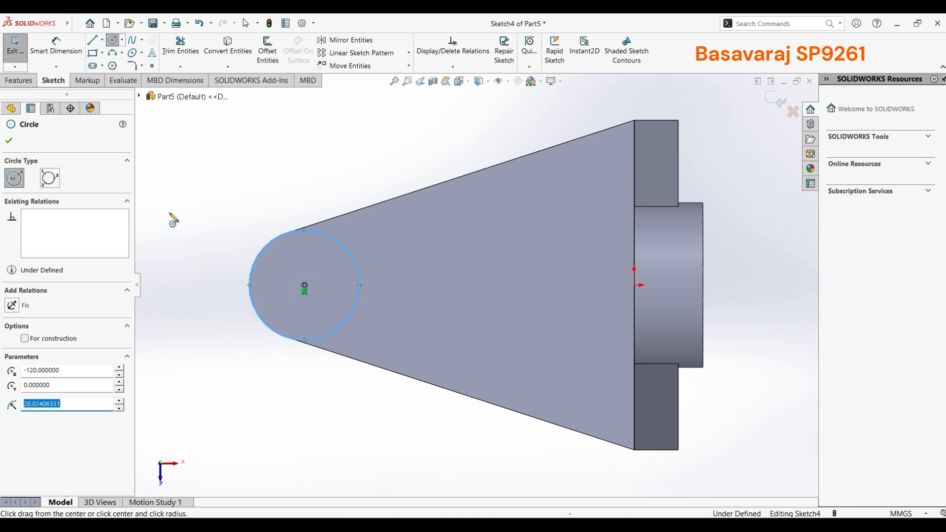
{"action": "left_click", "coordinate": [15, 142]}
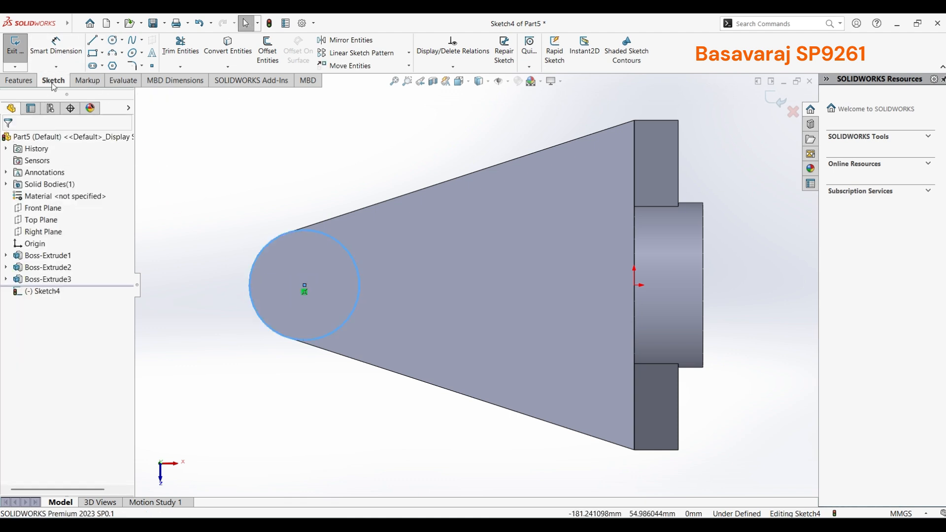
Dimension the circle's diameter on the base plate's rounded end as 40 mm and finish the sketch
{"action": "left_click", "coordinate": [56, 47]}
{"action": "left_click", "coordinate": [290, 231]}
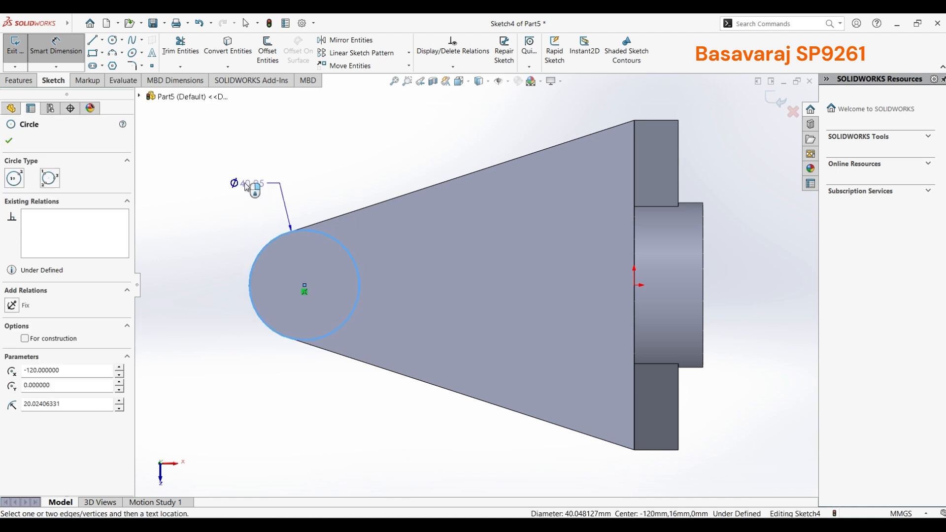
{"action": "left_click", "coordinate": [236, 186]}
{"action": "type", "text": "40"}
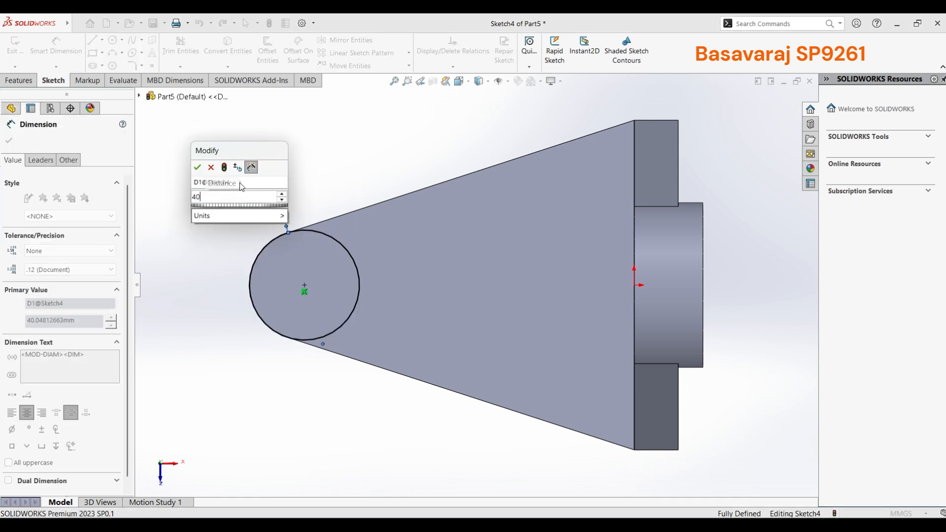
{"action": "key", "text": "Return"}
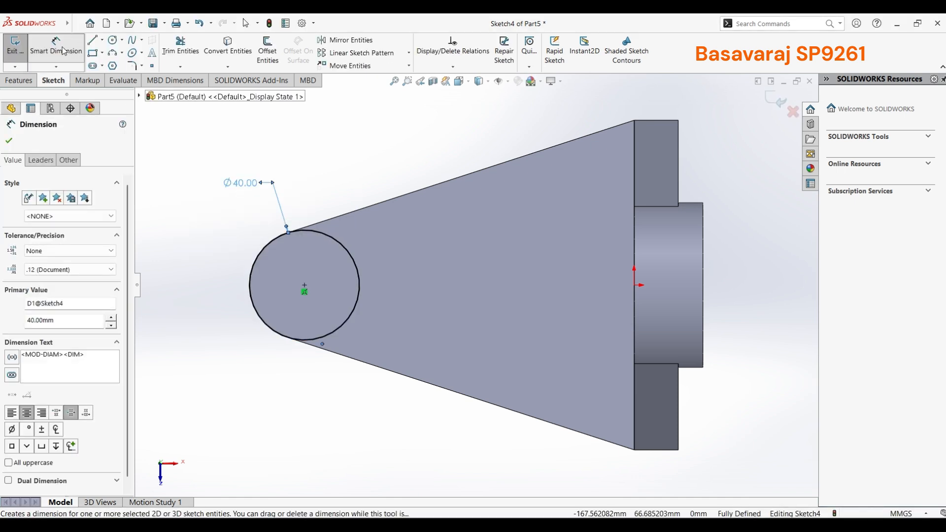
{"action": "left_click", "coordinate": [4, 144]}
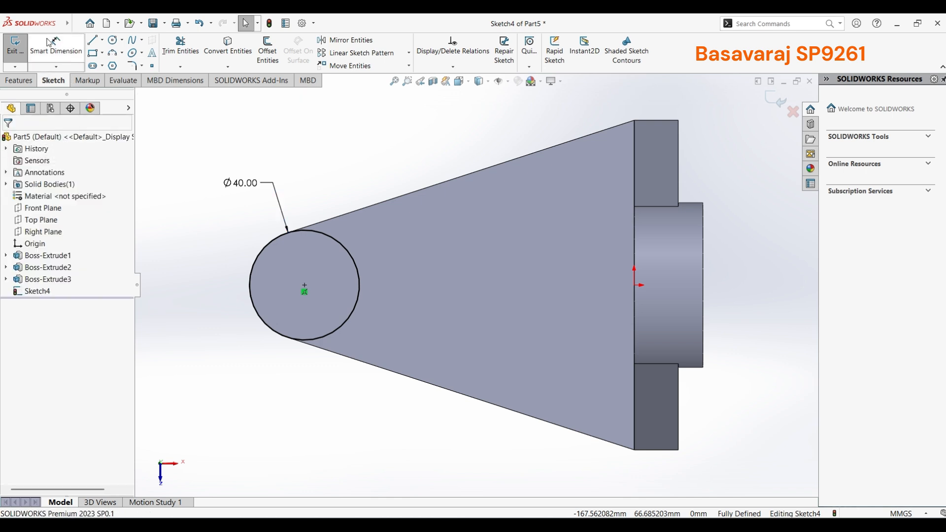
{"action": "left_click", "coordinate": [780, 101]}
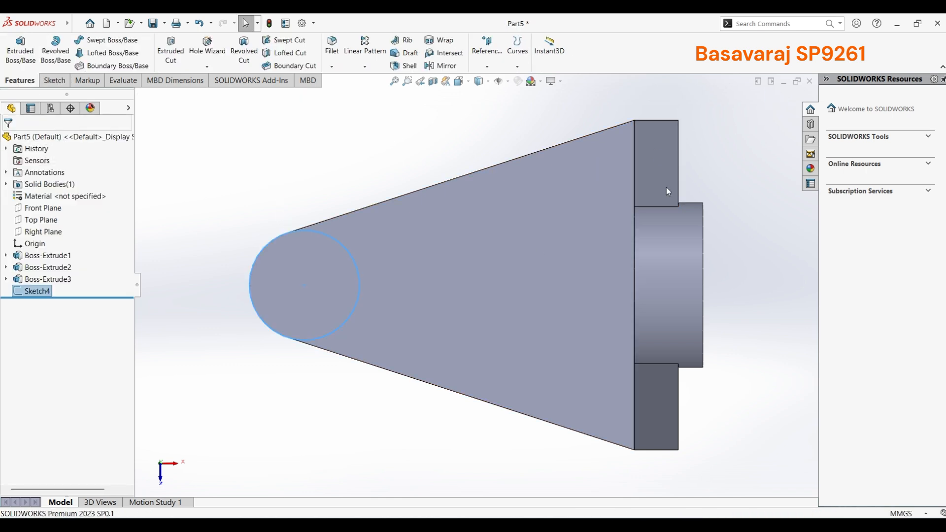
Extrude the 40 mm circle 5 mm upward from the base plate as a blind, merged boss
{"action": "middle_click_drag", "start_coordinate": [386, 306], "coordinate": [403, 236]}
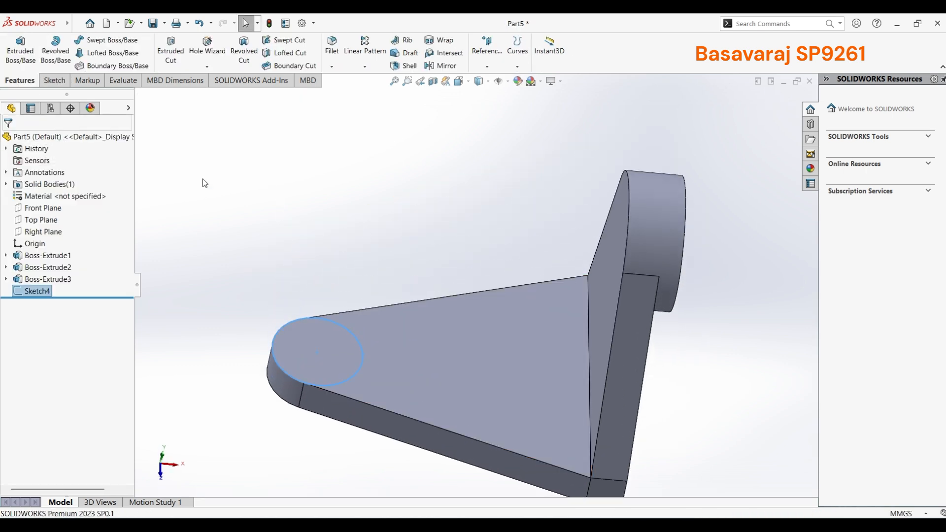
{"action": "left_click", "coordinate": [20, 48]}
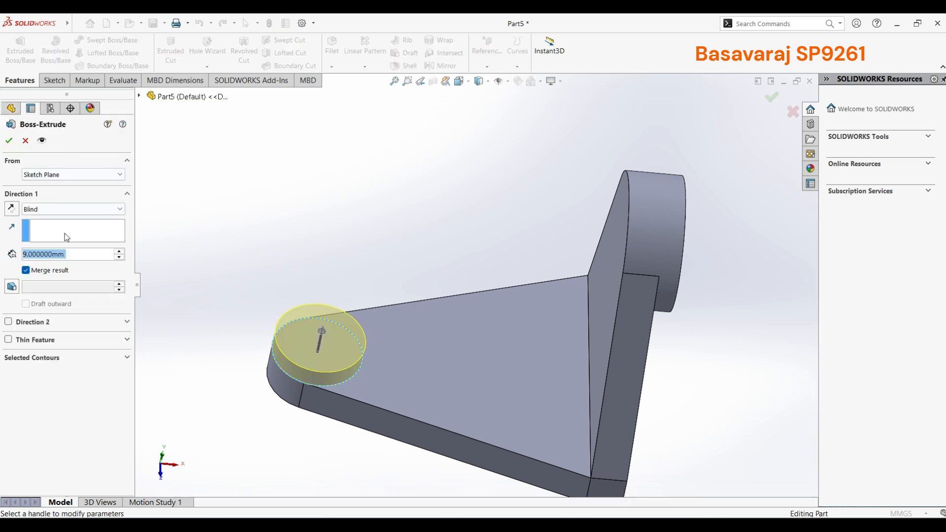
{"action": "type", "text": "5"}
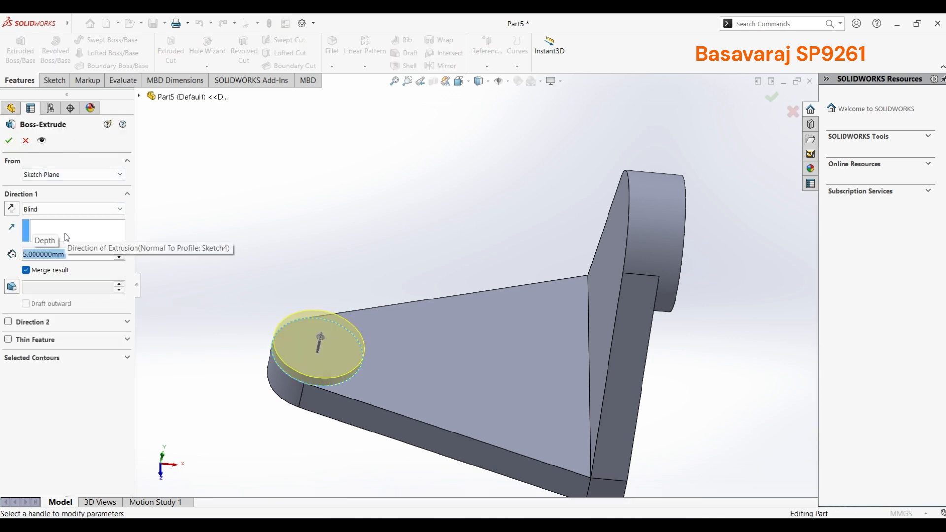
{"action": "left_click", "coordinate": [7, 140]}
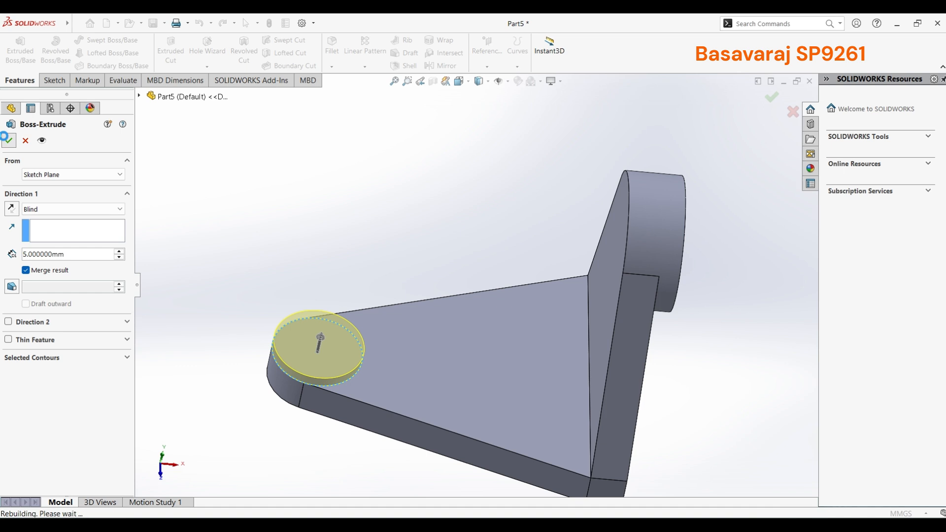
Start a sketch on the base plate boss's top face and draw a concentric circle about 21 mm in diameter
{"action": "right_click", "coordinate": [316, 353]}
{"action": "left_click", "coordinate": [333, 287]}
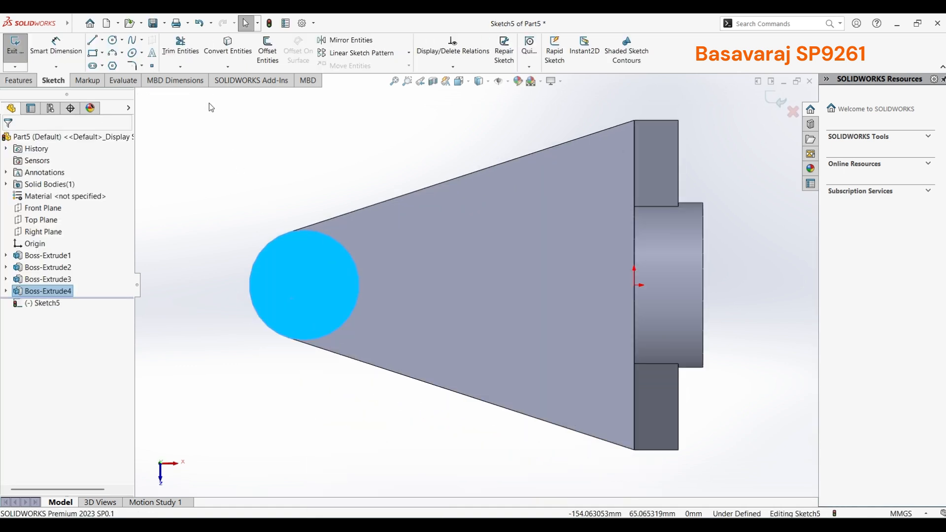
{"action": "left_click", "coordinate": [112, 40]}
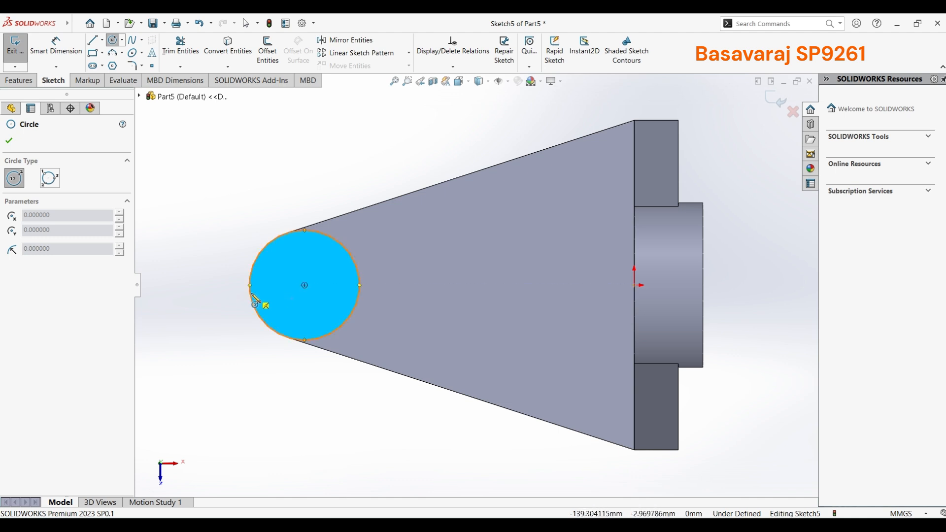
{"action": "left_click", "coordinate": [304, 286]}
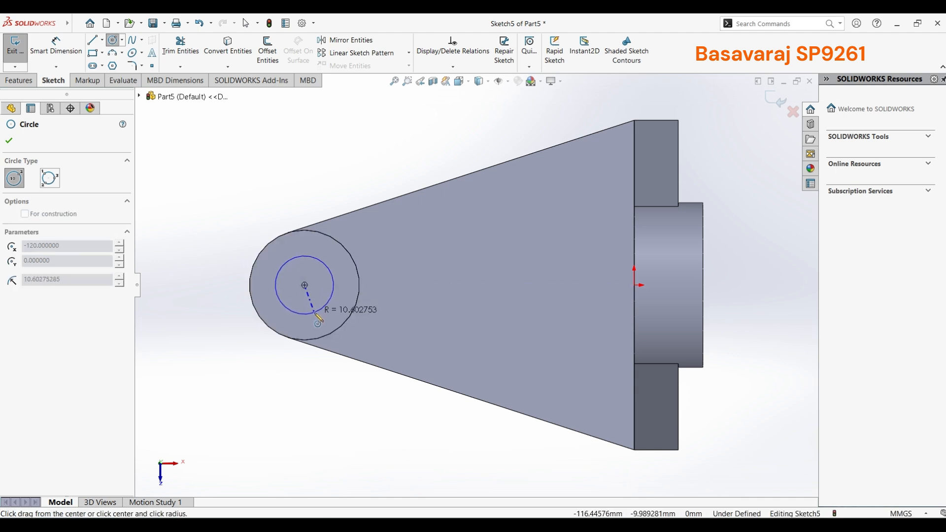
{"action": "left_click", "coordinate": [302, 255]}
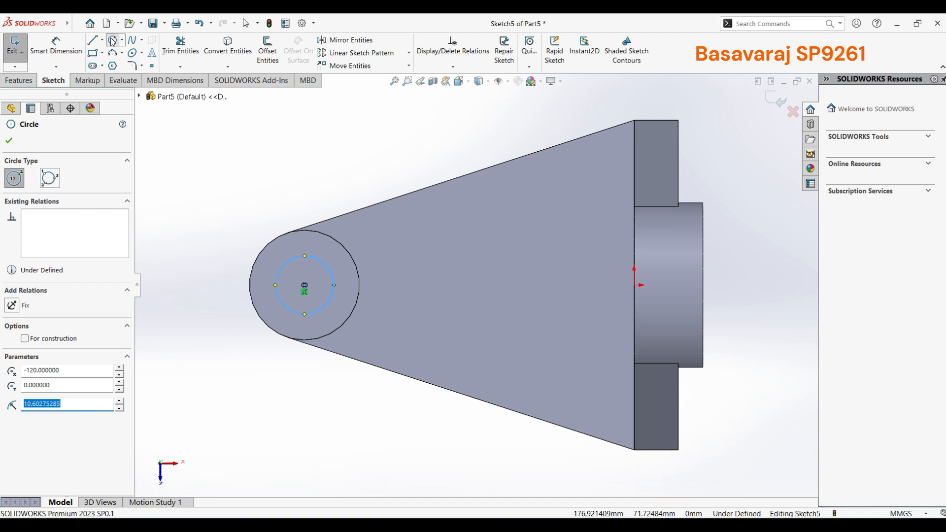
Dimension the inner circle's diameter on the base plate boss as 18 mm and finish the sketch
{"action": "left_click", "coordinate": [62, 50]}
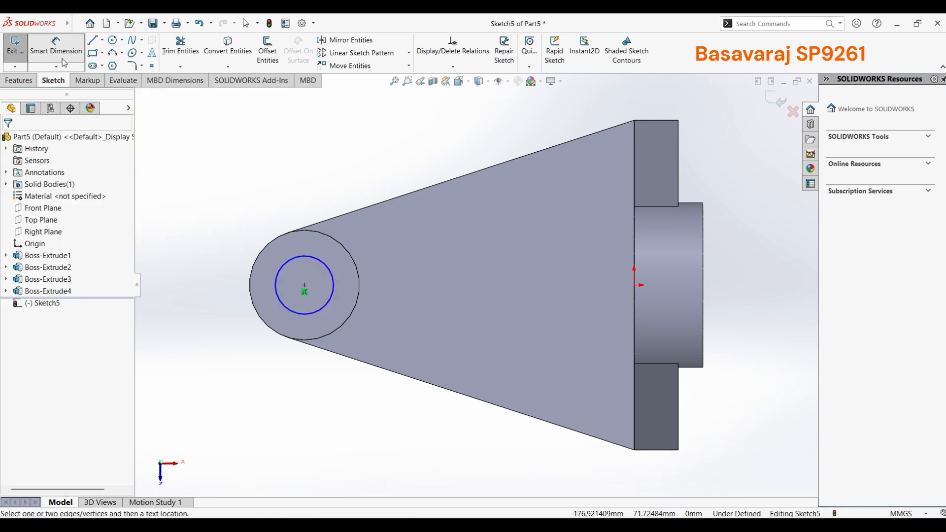
{"action": "left_click", "coordinate": [288, 265]}
{"action": "left_click", "coordinate": [230, 207]}
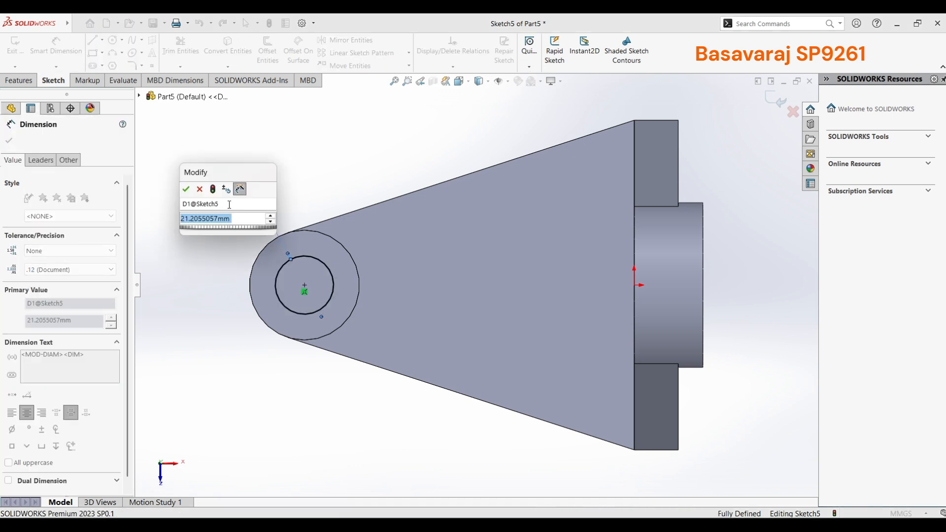
{"action": "type", "text": "18"}
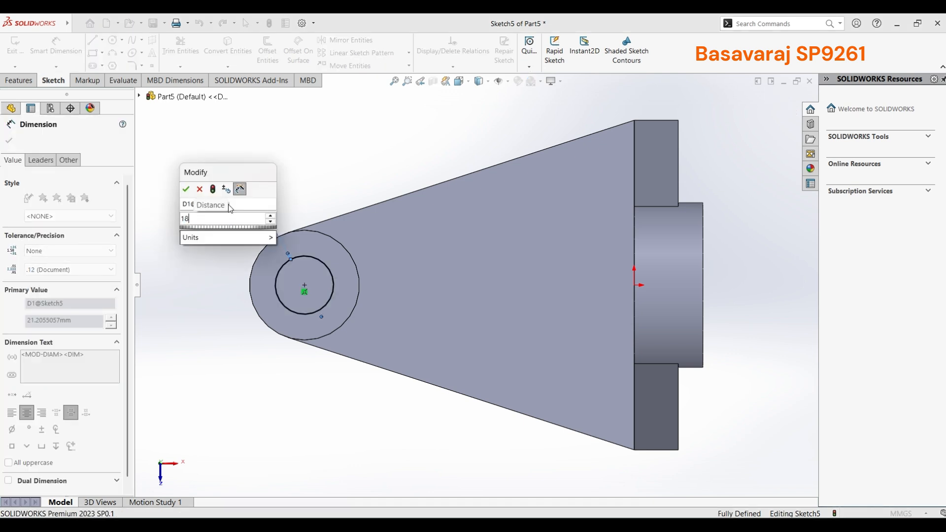
{"action": "key", "text": "Return"}
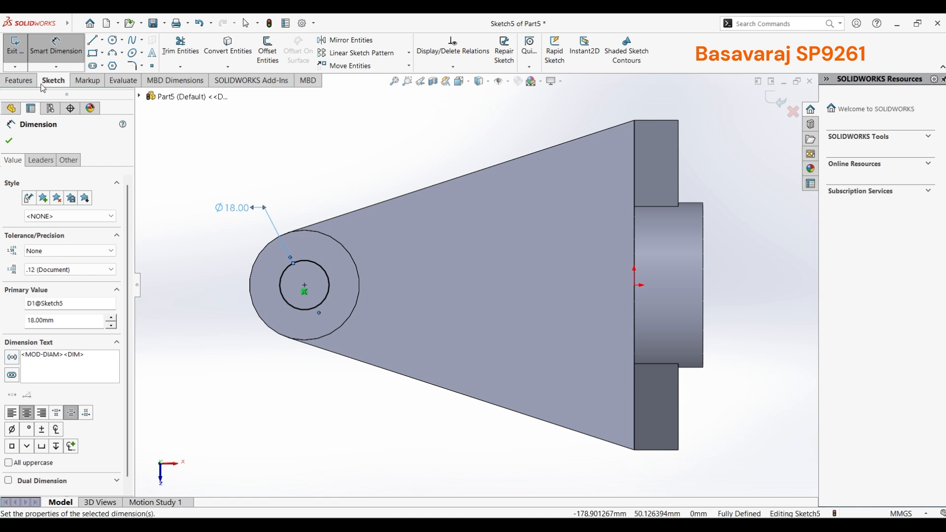
{"action": "left_click", "coordinate": [8, 141]}
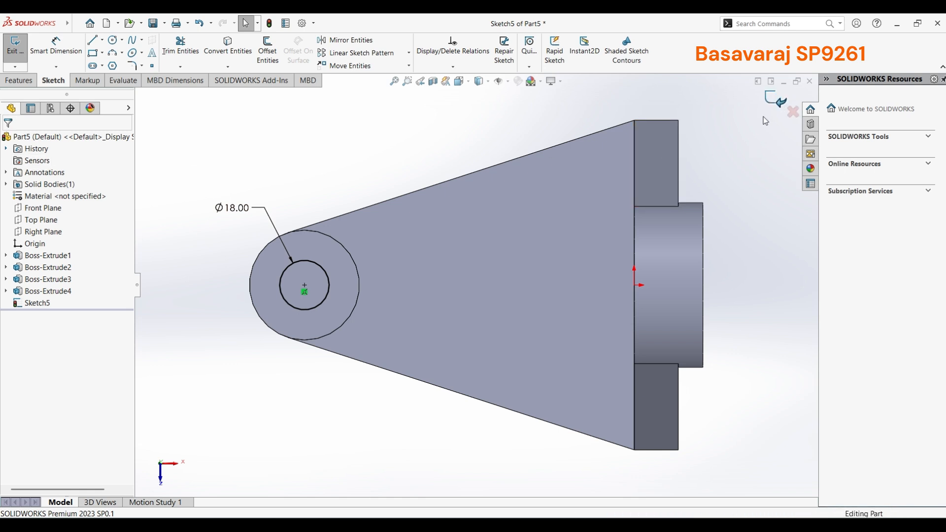
{"action": "left_click", "coordinate": [780, 99]}
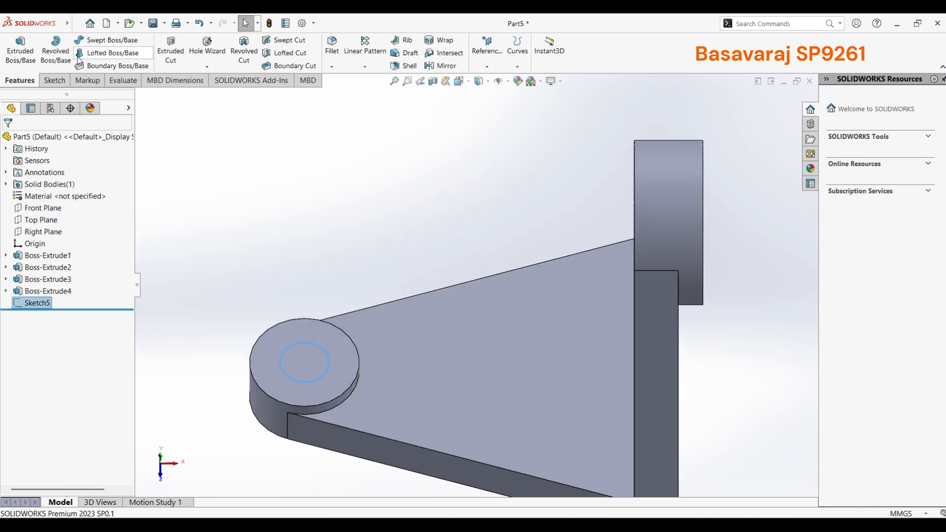
Cut the 18 mm circle down through the boss and base plate with an Extruded Cut set to Up To Next
{"action": "left_click", "coordinate": [171, 50]}
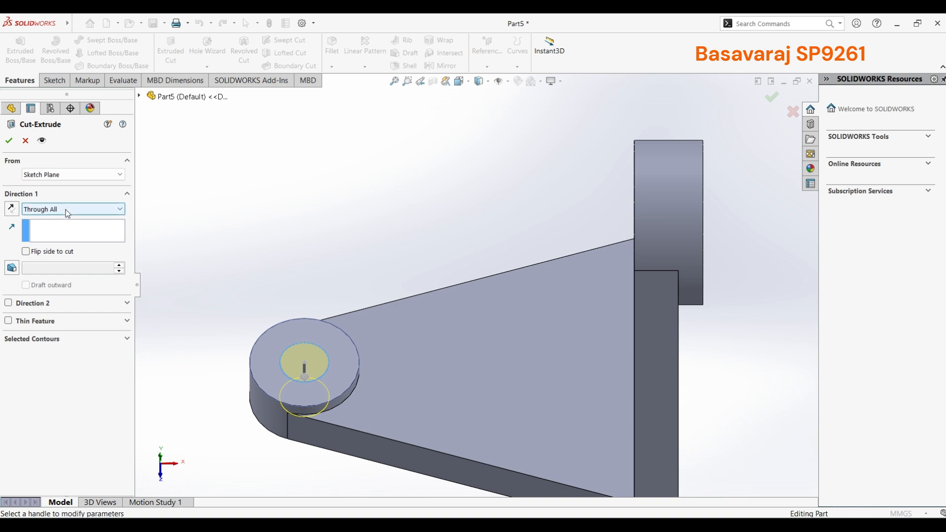
{"action": "left_click", "coordinate": [66, 209]}
{"action": "left_click", "coordinate": [49, 245]}
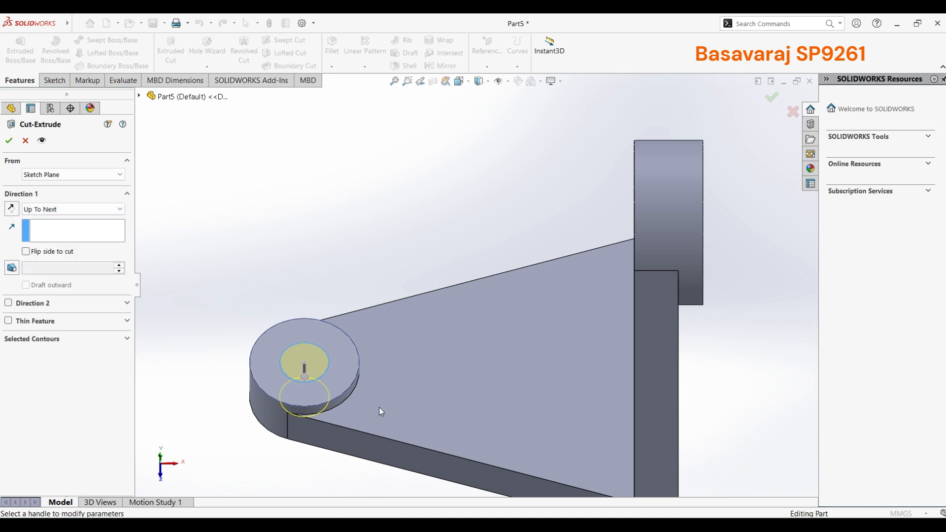
{"action": "middle_click_drag", "start_coordinate": [379, 408], "coordinate": [381, 390]}
{"action": "scroll", "coordinate": [340, 438], "scroll_direction": "down", "scroll_amount": 2}
{"action": "scroll", "coordinate": [334, 439], "scroll_direction": "up", "scroll_amount": 3}
{"action": "middle_click_drag", "start_coordinate": [336, 437], "coordinate": [401, 215]}
{"action": "left_click", "coordinate": [8, 142]}
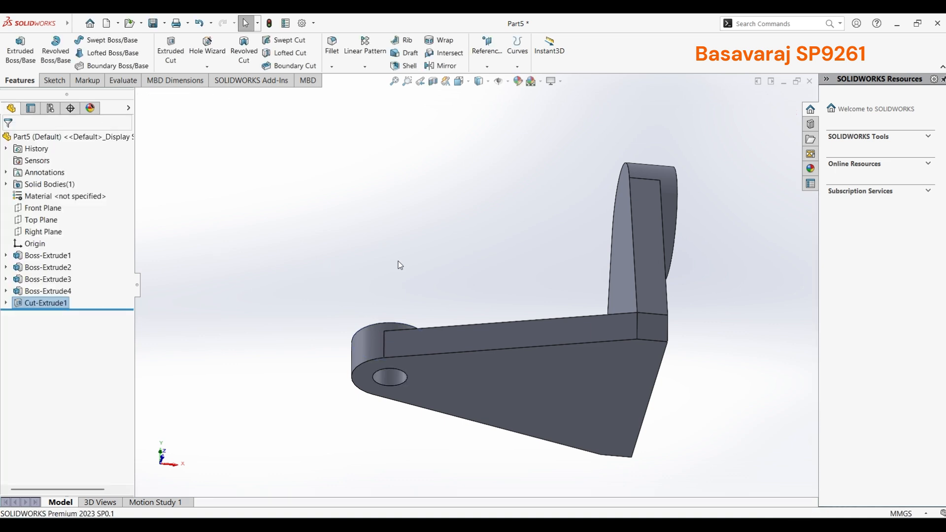
Start a sketch on the upright's inner face and draw a circle about 38 mm in diameter, concentric with its rounded top
{"action": "middle_click_drag", "start_coordinate": [397, 264], "coordinate": [625, 317]}
{"action": "right_click", "coordinate": [552, 273]}
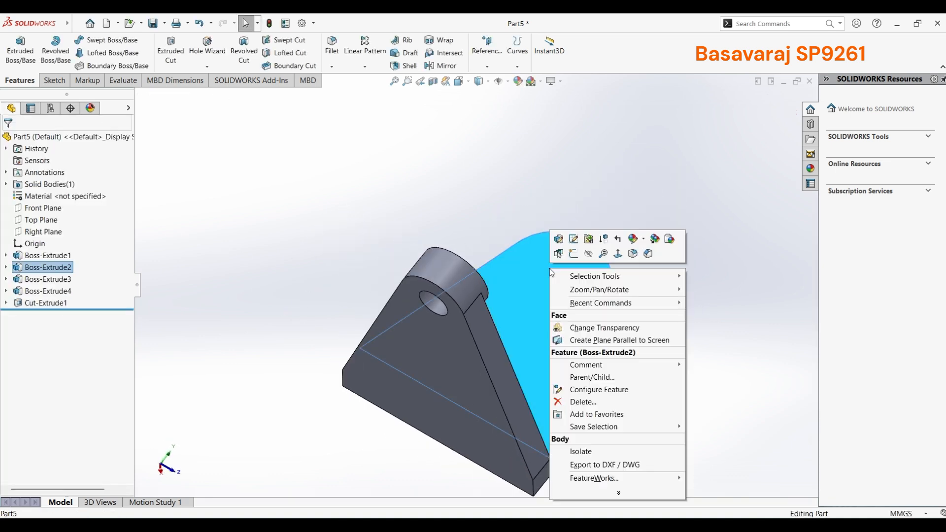
{"action": "left_click", "coordinate": [574, 254]}
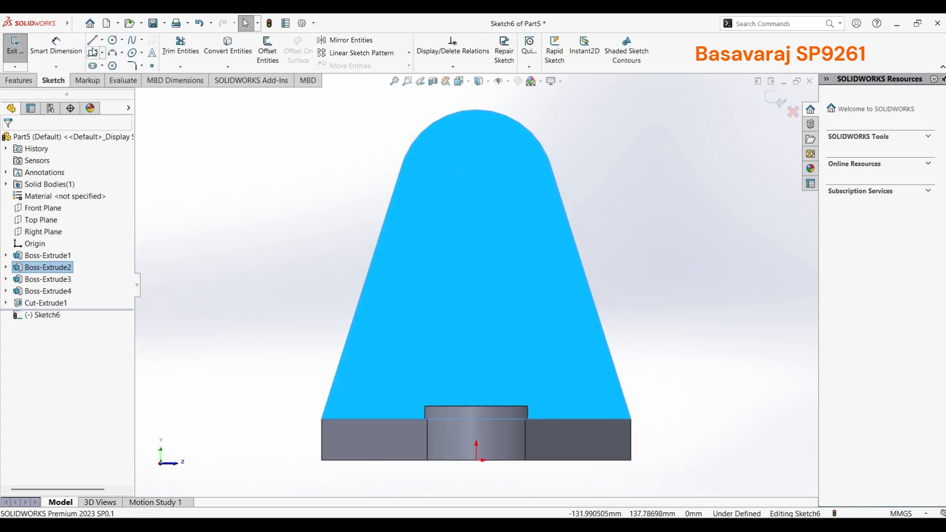
{"action": "left_click", "coordinate": [112, 41]}
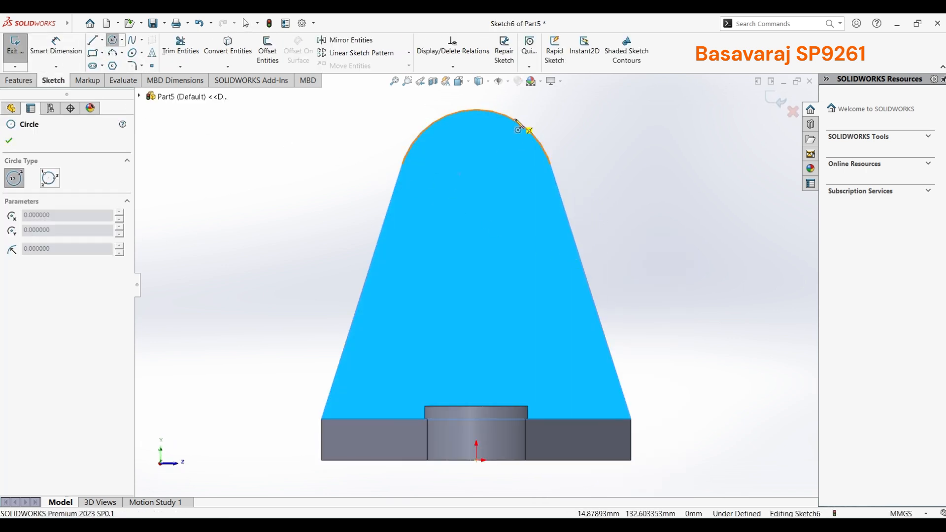
{"action": "left_click", "coordinate": [477, 187]}
{"action": "left_click", "coordinate": [508, 225]}
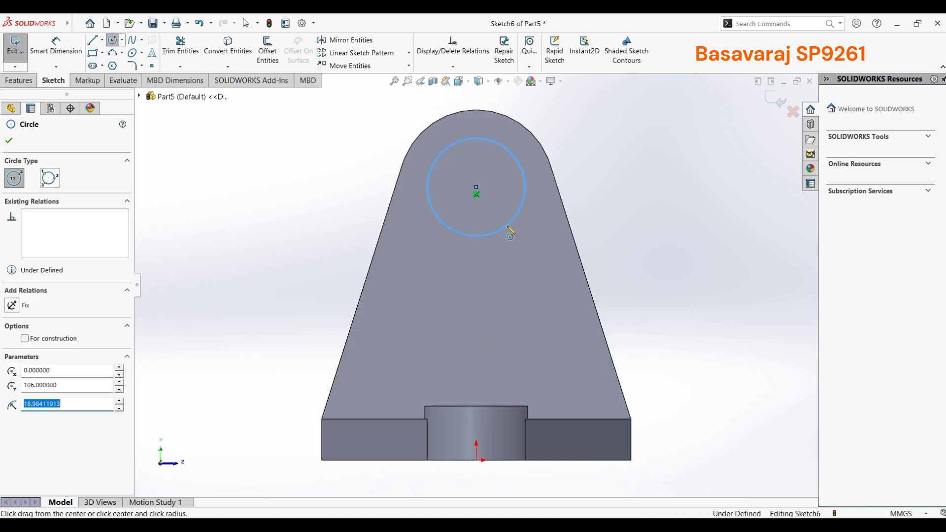
Dimension the circle's diameter on the upright's inner face as 30 mm and finish the sketch
{"action": "left_click", "coordinate": [57, 51]}
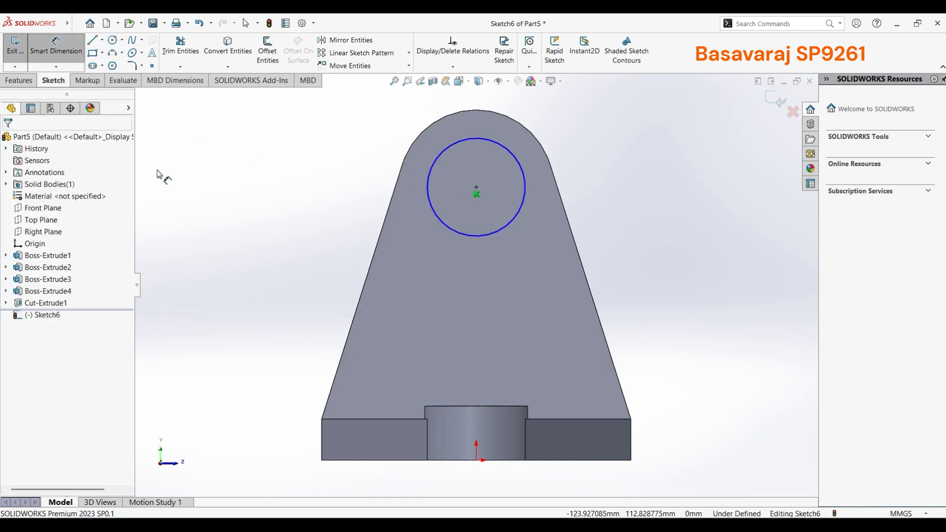
{"action": "left_click", "coordinate": [433, 211]}
{"action": "left_click", "coordinate": [321, 195]}
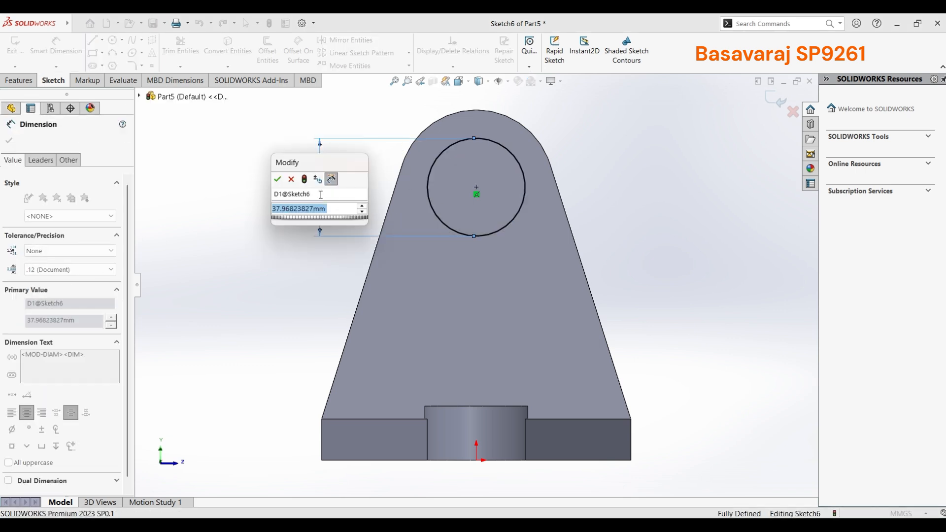
{"action": "type", "text": "30"}
{"action": "key", "text": "Return"}
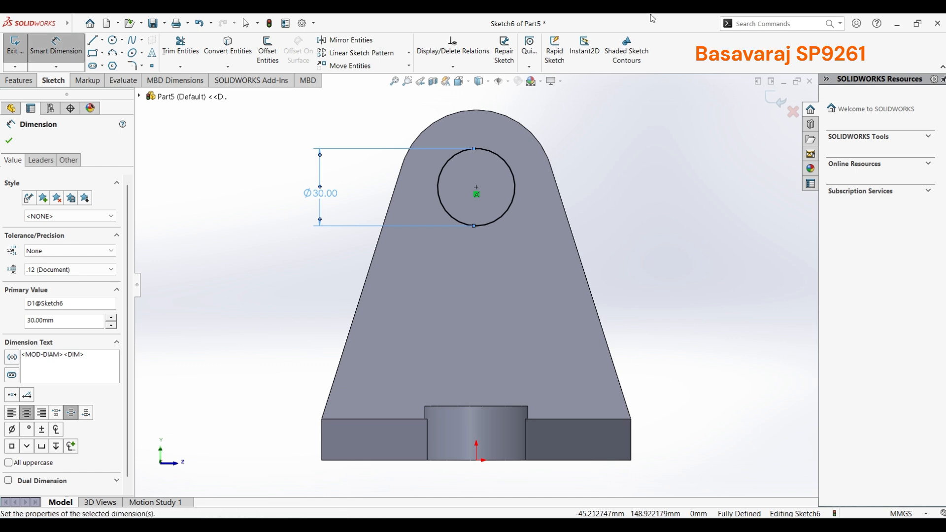
{"action": "left_click", "coordinate": [773, 98]}
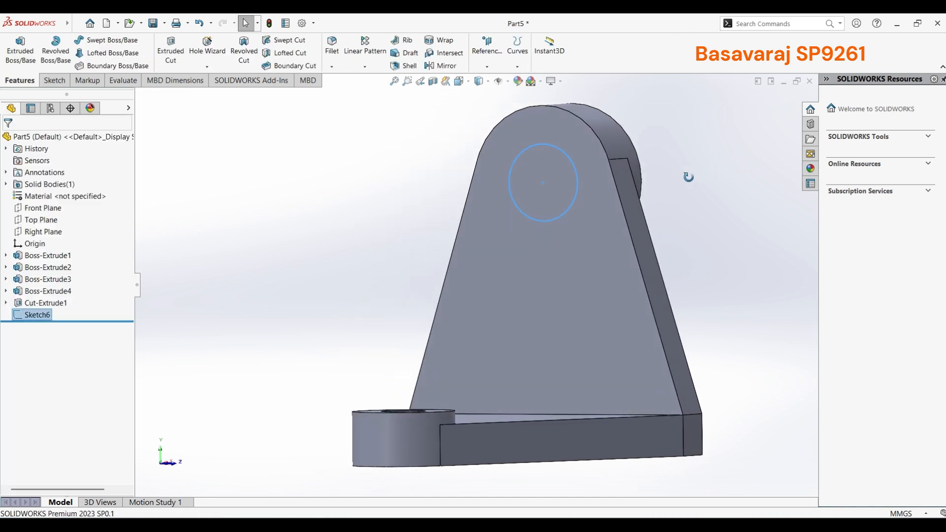
Cut the 30 mm circle through the upright and its boss with an Extruded Cut set to Up To Next
{"action": "left_click", "coordinate": [170, 50]}
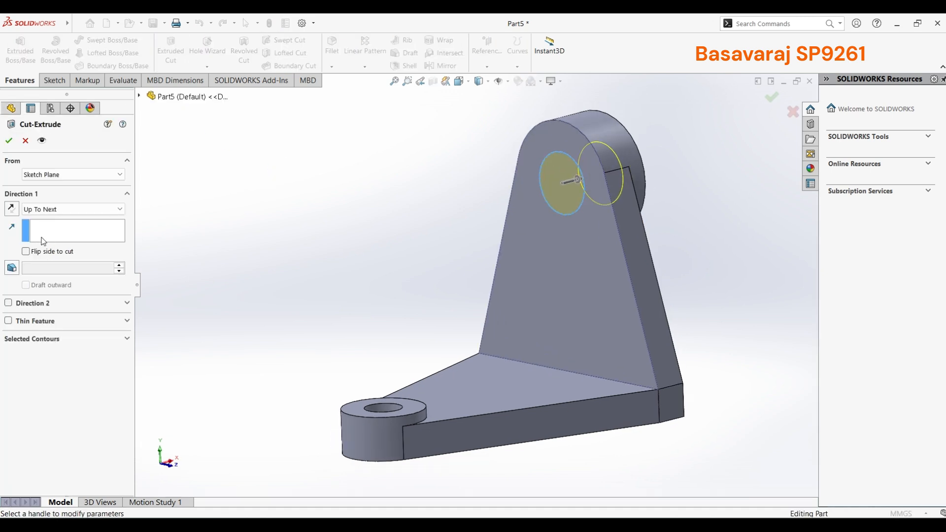
{"action": "middle_click_drag", "start_coordinate": [291, 217], "coordinate": [252, 228]}
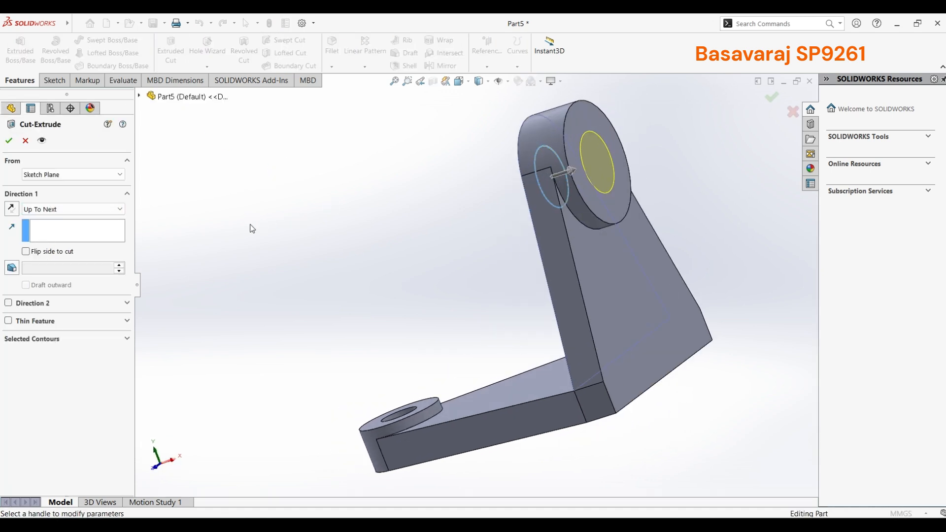
{"action": "left_click", "coordinate": [9, 141]}
Start a sketch on the Front Plane and convert the base plate's top edge, the small boss's short vertical edge and the upright's inner edge
{"action": "middle_click_drag", "start_coordinate": [433, 245], "coordinate": [461, 209]}
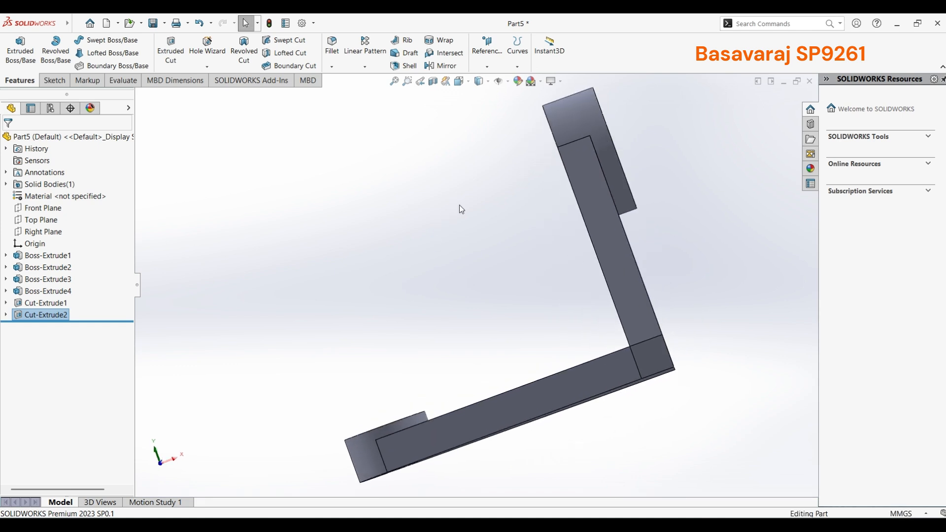
{"action": "left_click", "coordinate": [33, 210]}
{"action": "right_click", "coordinate": [33, 209]}
{"action": "left_click", "coordinate": [38, 188]}
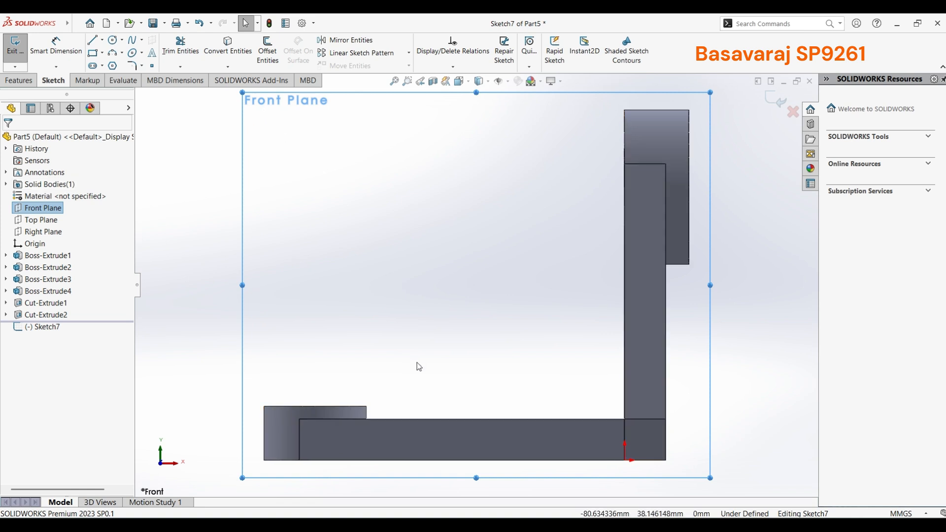
{"action": "left_click", "coordinate": [454, 419]}
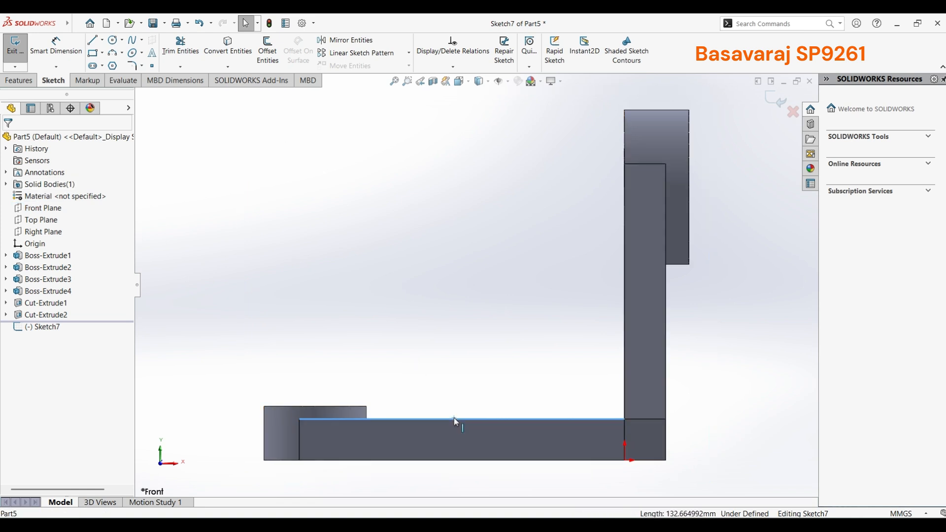
{"action": "left_click", "coordinate": [626, 383], "text": "ctrl"}
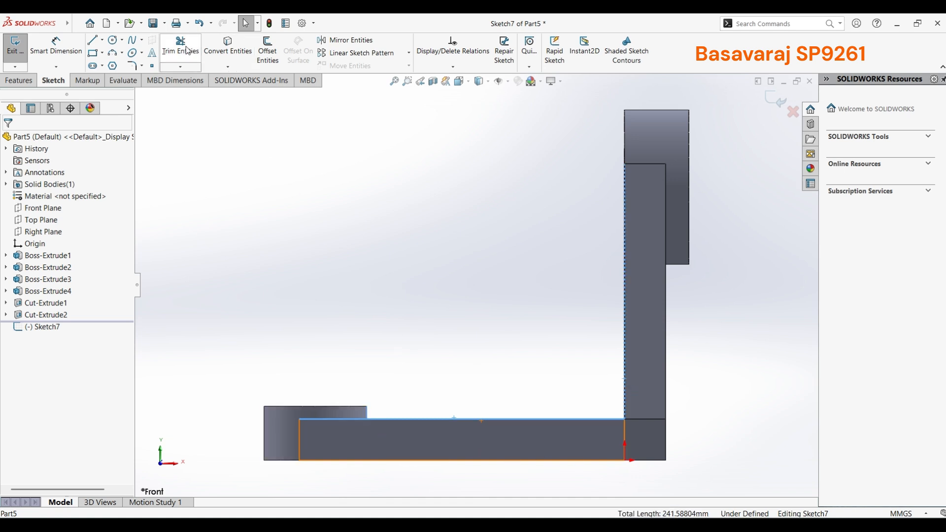
{"action": "left_click", "coordinate": [228, 45]}
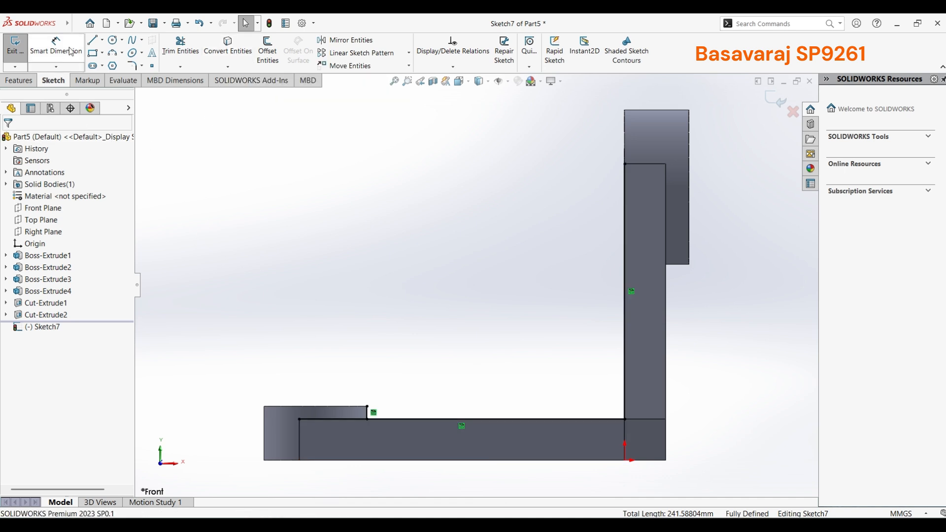
Draw a sloped line from the small boss's top corner to the upright's inner edge, ending about 60 mm above the base plate
{"action": "left_click", "coordinate": [93, 39]}
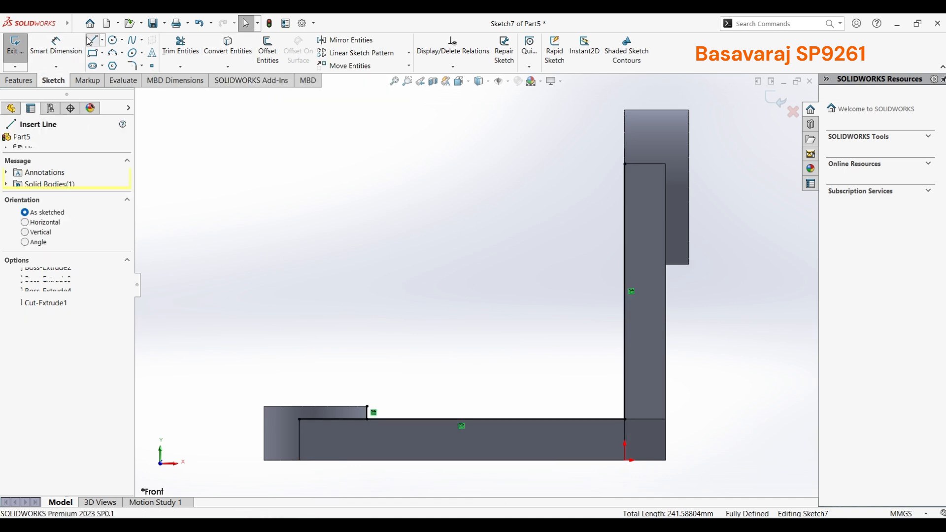
{"action": "left_click", "coordinate": [367, 408]}
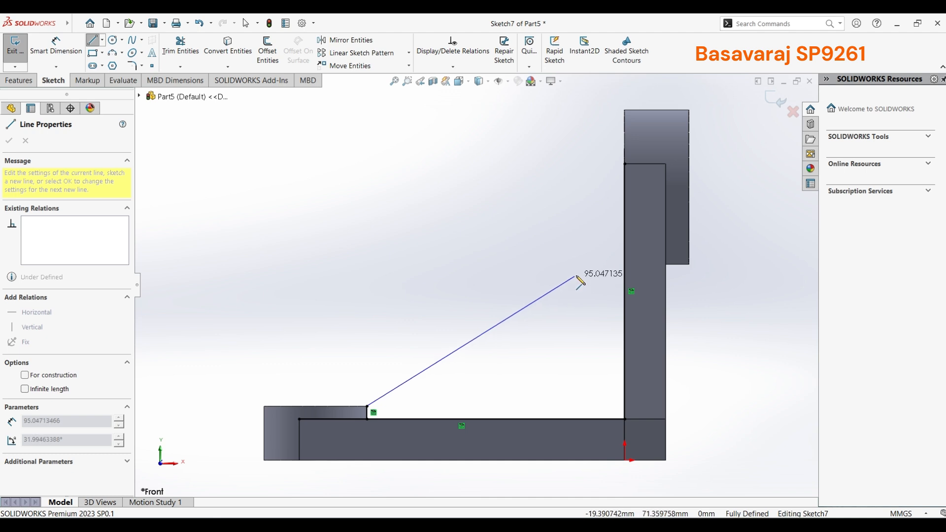
{"action": "left_click", "coordinate": [625, 265]}
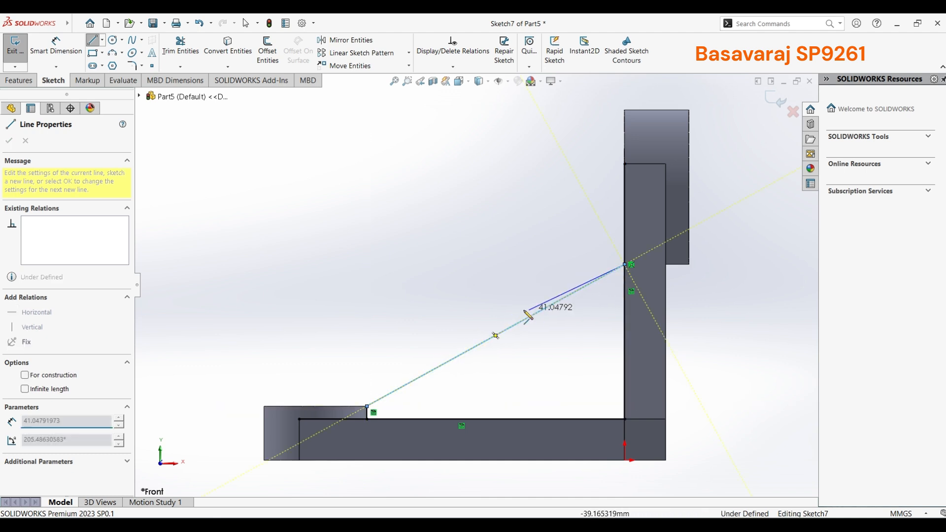
{"action": "key", "text": "Escape"}
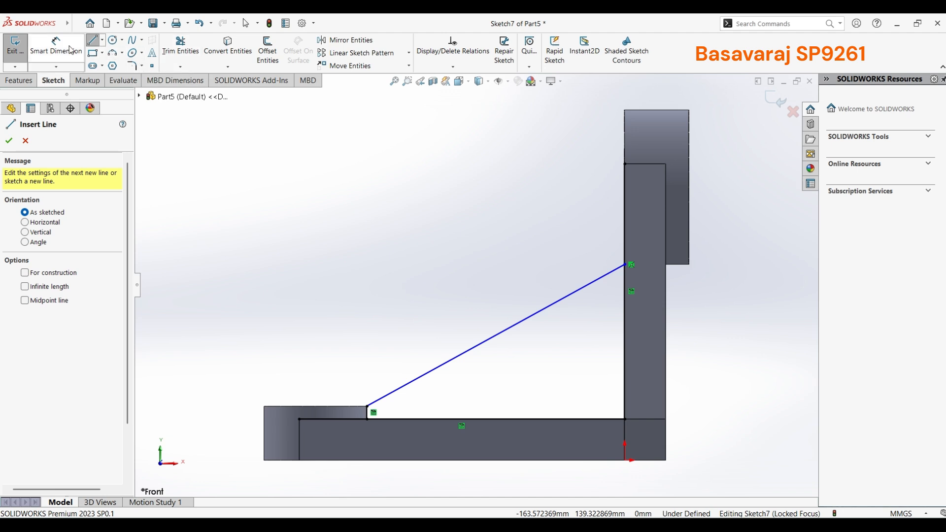
Dimension the sloped line's upper endpoint 65 mm above the corner where the base plate meets the upright
{"action": "left_click", "coordinate": [71, 50]}
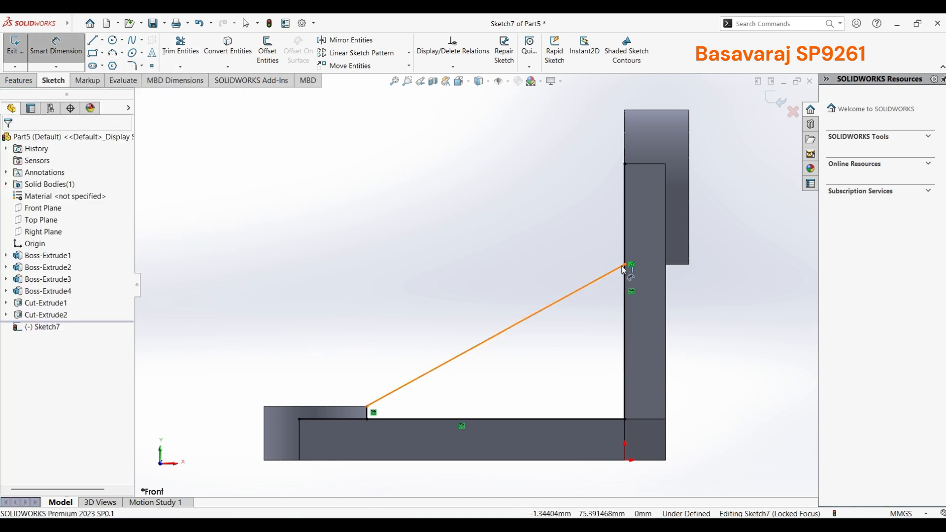
{"action": "left_click", "coordinate": [625, 265]}
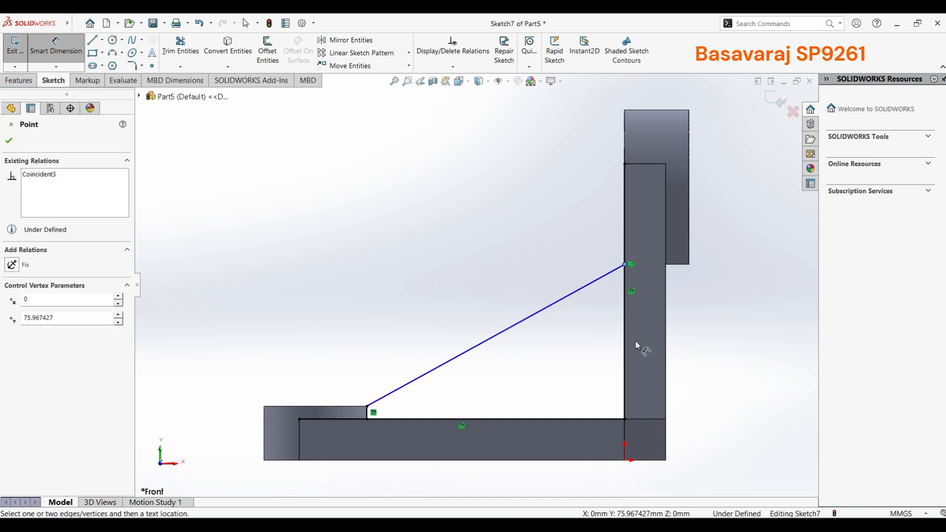
{"action": "left_click", "coordinate": [625, 419]}
{"action": "left_click", "coordinate": [715, 362]}
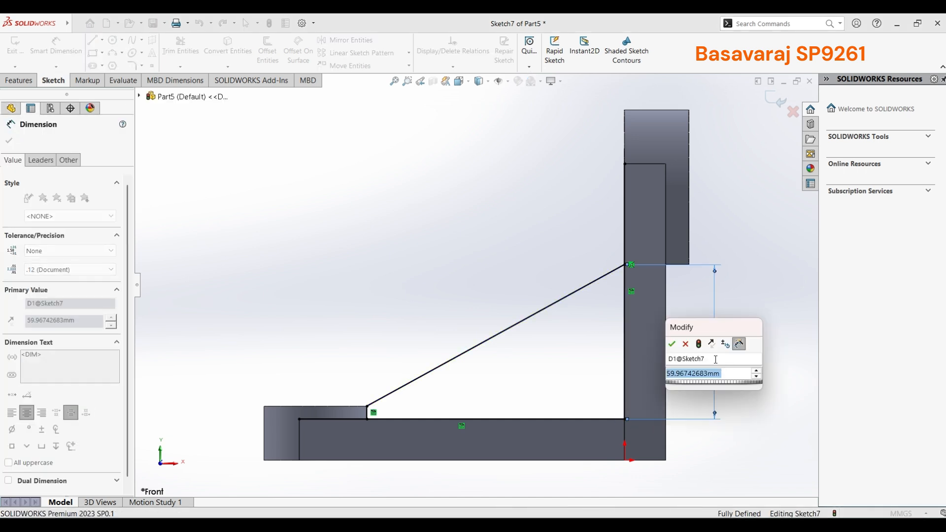
{"action": "type", "text": "65"}
{"action": "key", "text": "Return"}
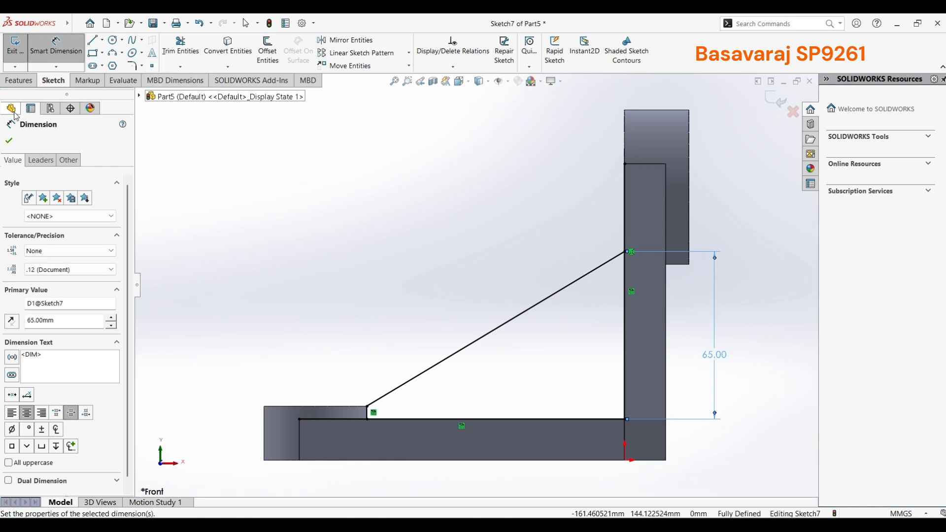
{"action": "left_click", "coordinate": [9, 141]}
Trim away the base line beneath the small boss and the upright line above the sloped line with Power trim
{"action": "left_click", "coordinate": [193, 53]}
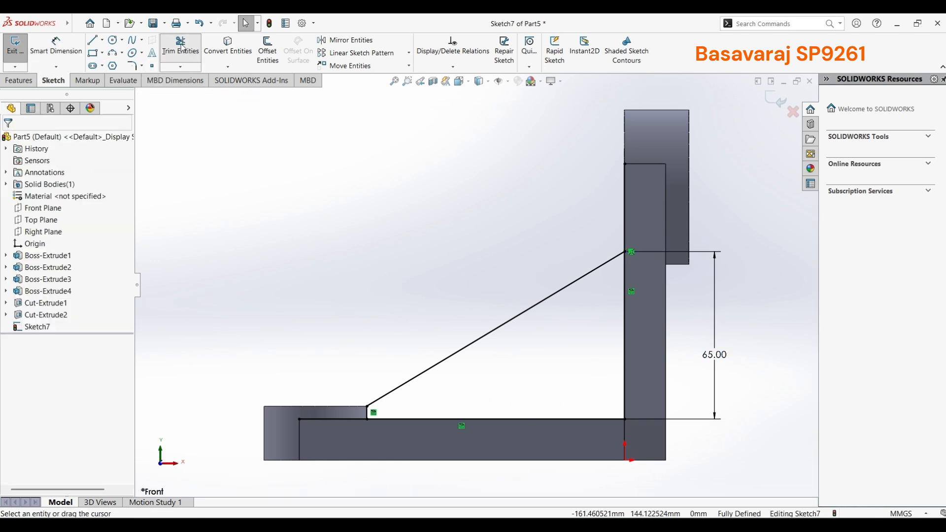
{"action": "left_click_drag", "start_coordinate": [344, 373], "coordinate": [354, 424]}
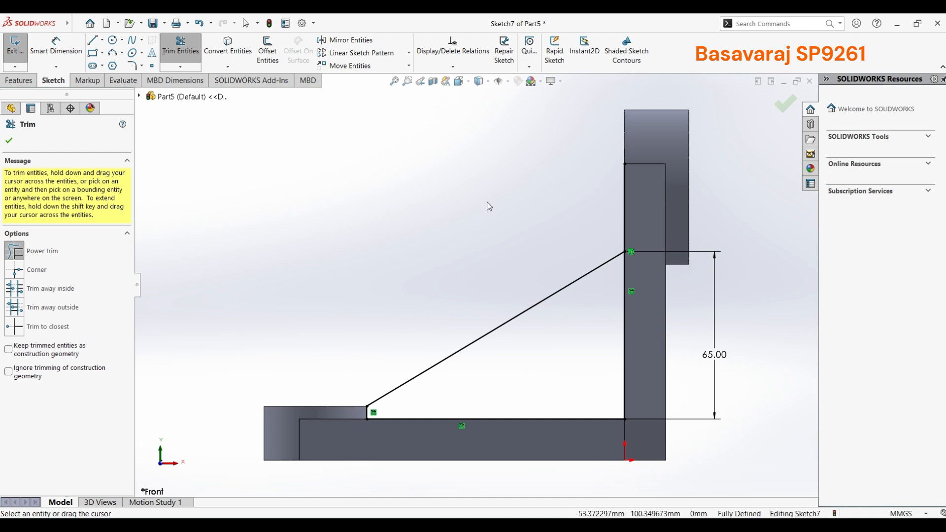
{"action": "left_click_drag", "start_coordinate": [489, 206], "coordinate": [689, 217]}
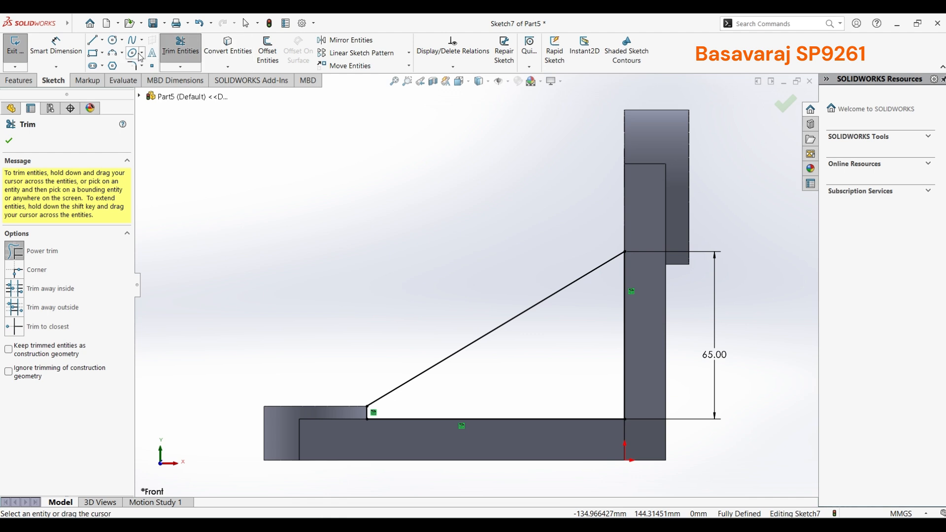
{"action": "left_click", "coordinate": [9, 141]}
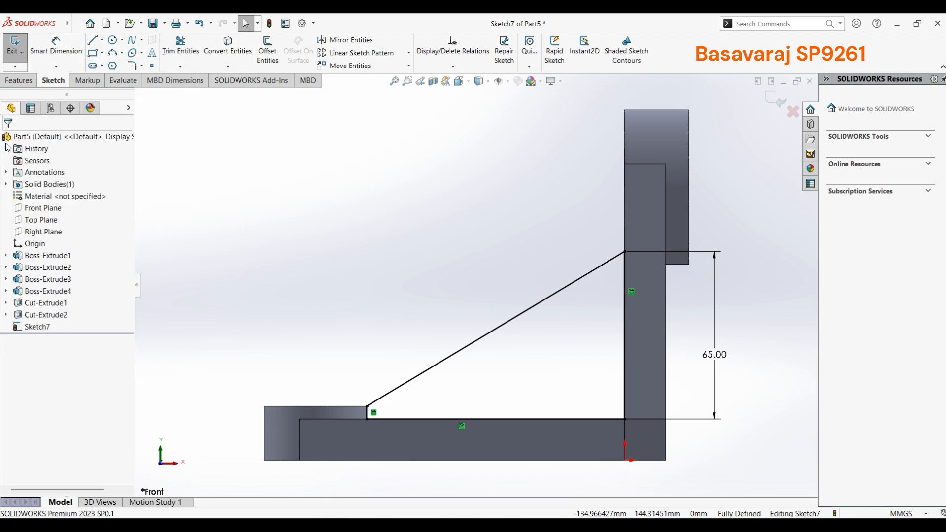
Turn the three converted edge lines into construction geometry, leaving the sloped line solid, and finish the sketch
{"action": "scroll", "coordinate": [369, 416], "scroll_direction": "down", "scroll_amount": 1}
{"action": "scroll", "coordinate": [346, 444], "scroll_direction": "down", "scroll_amount": 1}
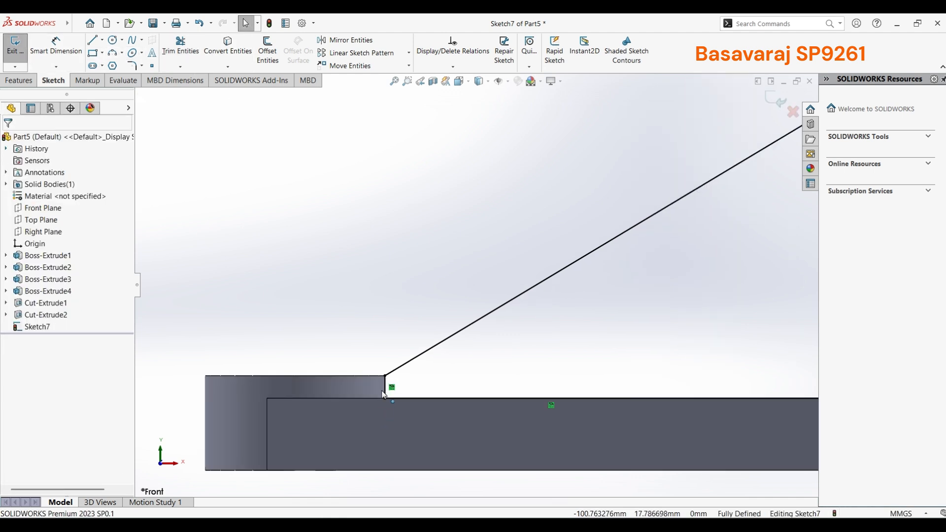
{"action": "left_click", "coordinate": [386, 387]}
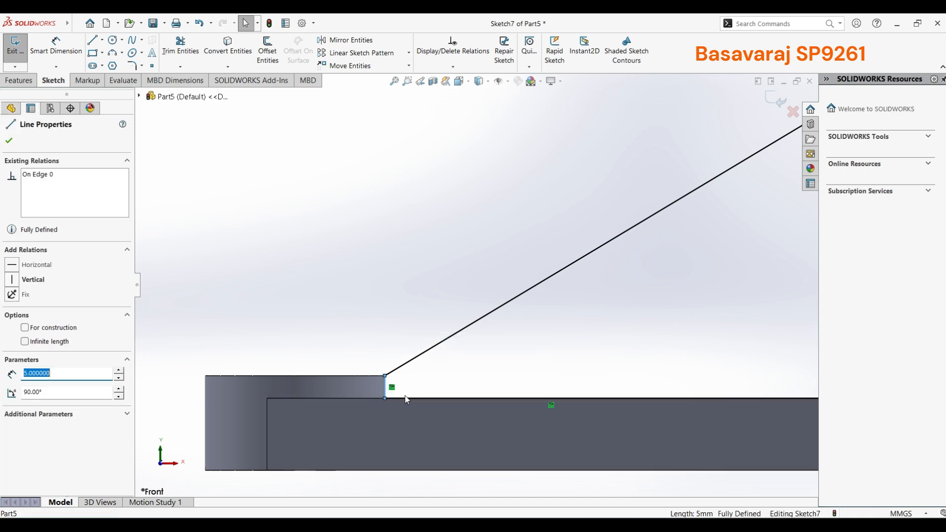
{"action": "left_click", "coordinate": [406, 399], "text": "ctrl"}
{"action": "scroll", "coordinate": [683, 331], "scroll_direction": "up", "scroll_amount": 2}
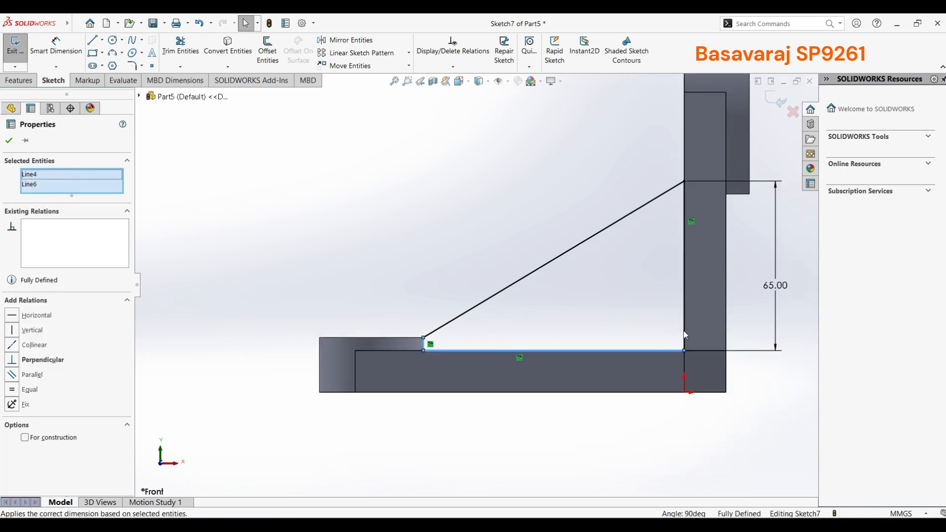
{"action": "scroll", "coordinate": [684, 331], "scroll_direction": "down", "scroll_amount": 2}
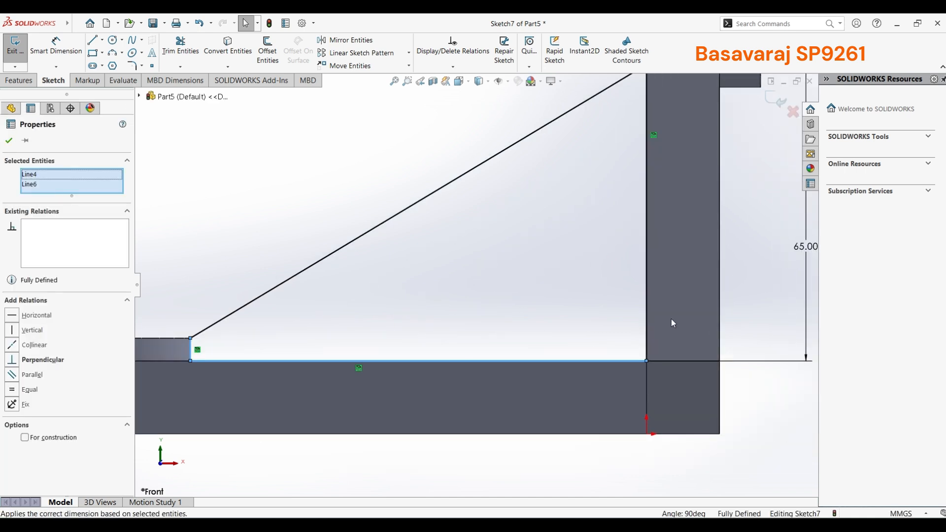
{"action": "left_click", "coordinate": [646, 312], "text": "ctrl"}
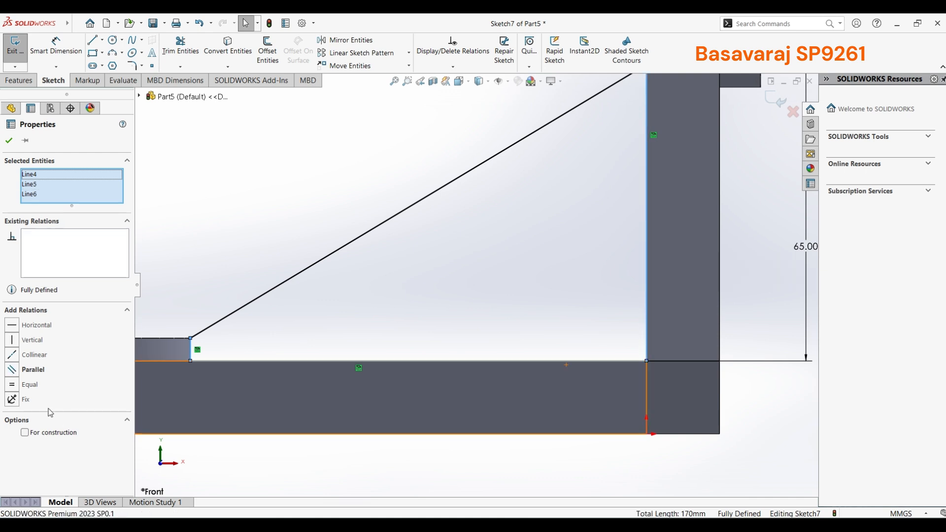
{"action": "left_click", "coordinate": [43, 437]}
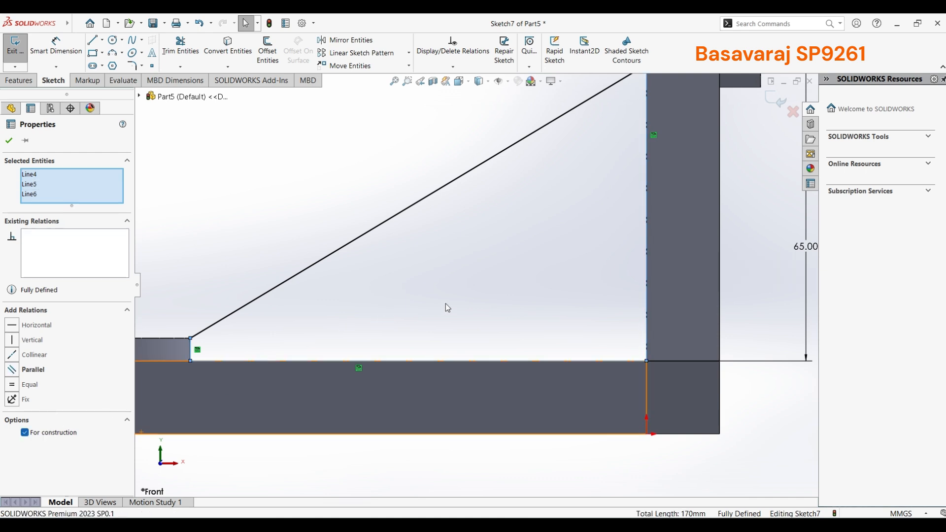
{"action": "scroll", "coordinate": [445, 302], "scroll_direction": "up", "scroll_amount": 2}
{"action": "mouse_move", "coordinate": [455, 254]}
{"action": "middle_mouse_down"}
{"action": "mouse_move", "coordinate": [444, 277]}
{"action": "mouse_move", "coordinate": [463, 253]}
{"action": "middle_mouse_up"}
{"action": "scroll", "coordinate": [444, 273], "scroll_direction": "up", "scroll_amount": 2}
{"action": "scroll", "coordinate": [444, 267], "scroll_direction": "up", "scroll_amount": 2}
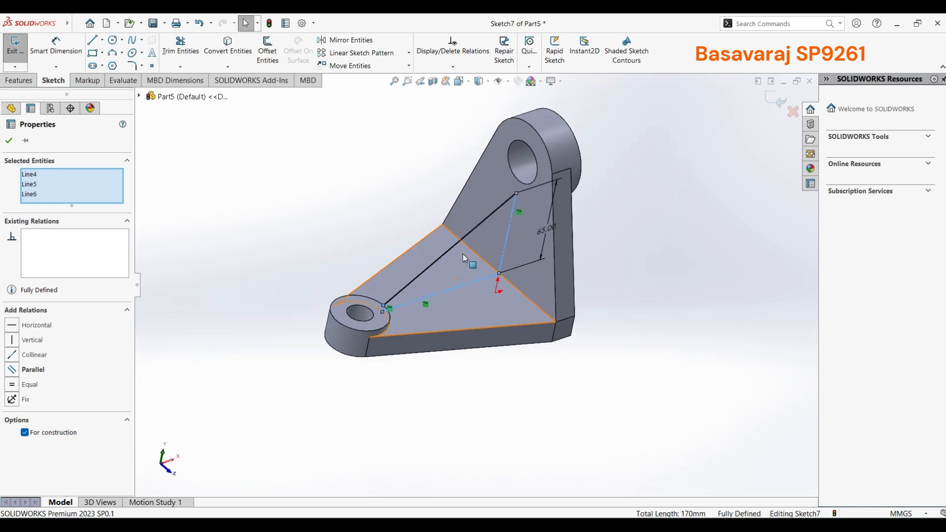
{"action": "left_click", "coordinate": [10, 142]}
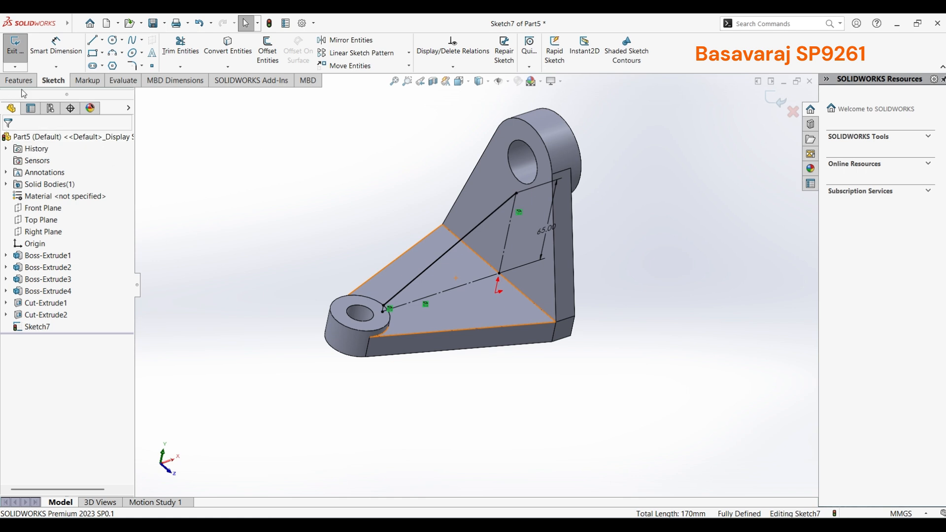
{"action": "left_click", "coordinate": [780, 101]}
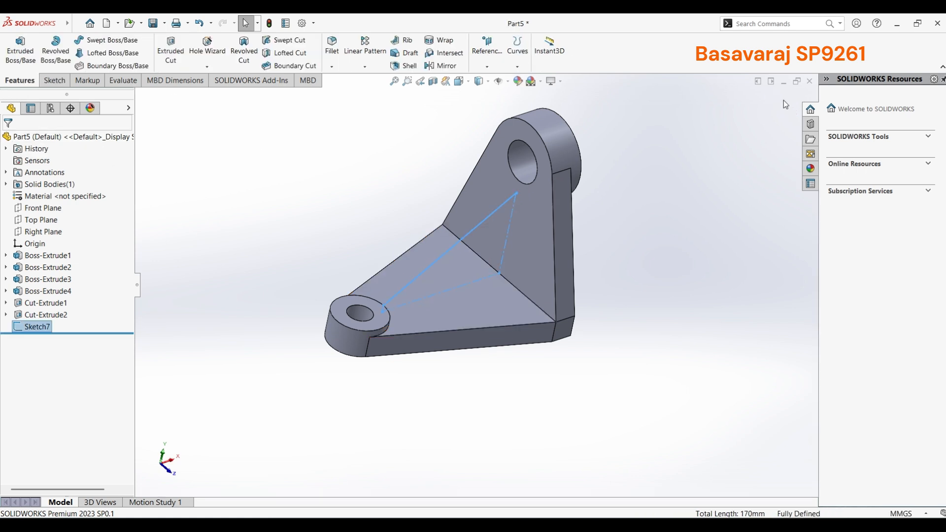
Create a 12 mm thick Rib from the sloped line, filling the corner between the base plate and the upright
{"action": "left_click", "coordinate": [917, 25]}
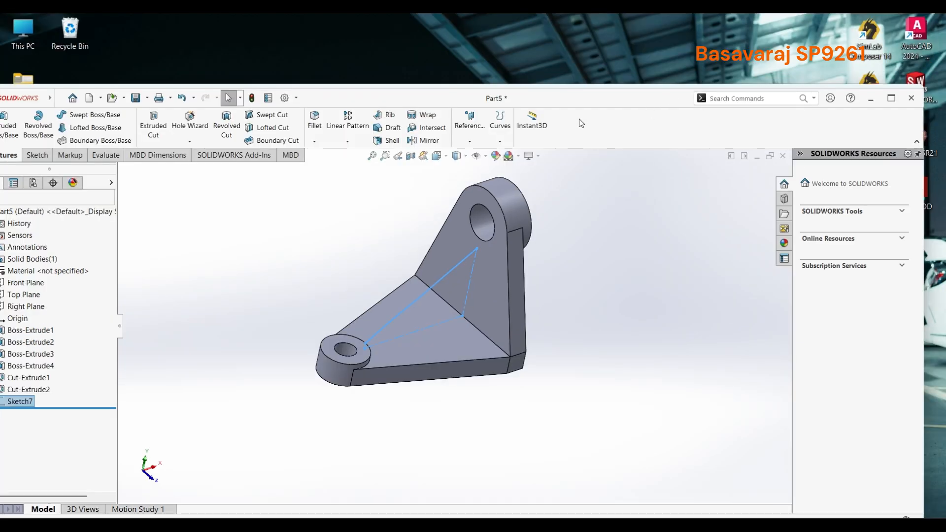
{"action": "left_click", "coordinate": [391, 116]}
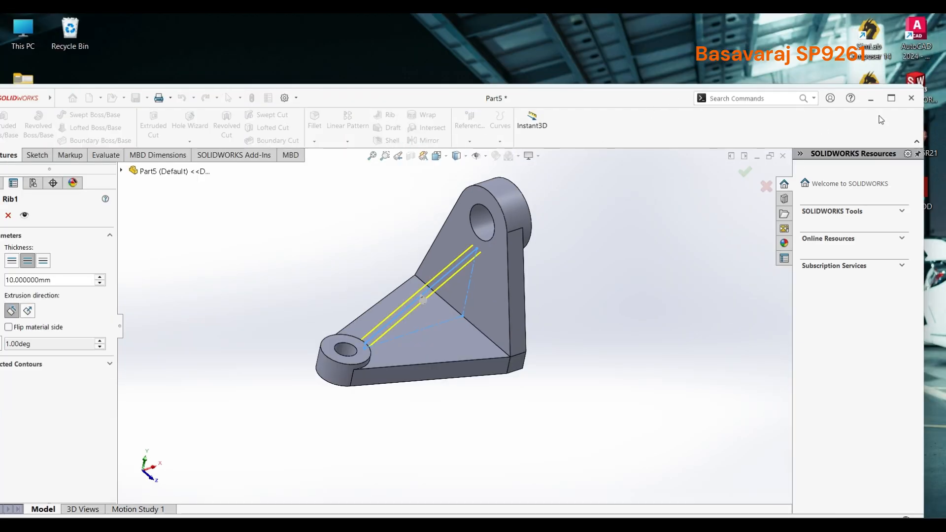
{"action": "left_click", "coordinate": [891, 98]}
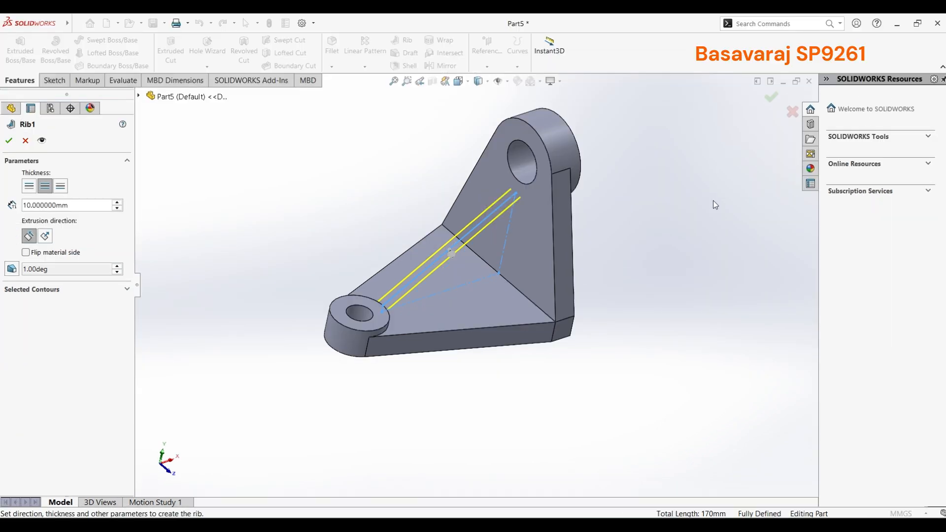
{"action": "middle_click_drag", "start_coordinate": [555, 247], "coordinate": [518, 175]}
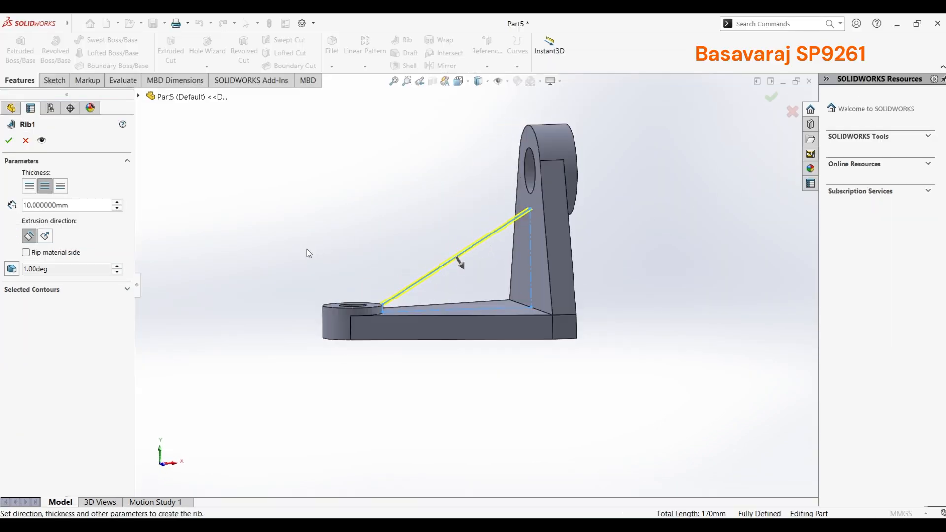
{"action": "double_click", "coordinate": [69, 205]}
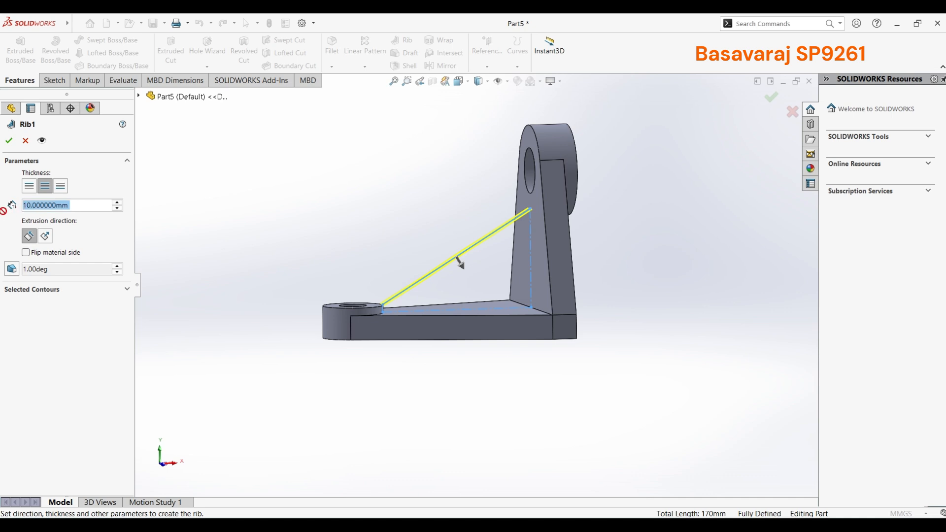
{"action": "type", "text": "12"}
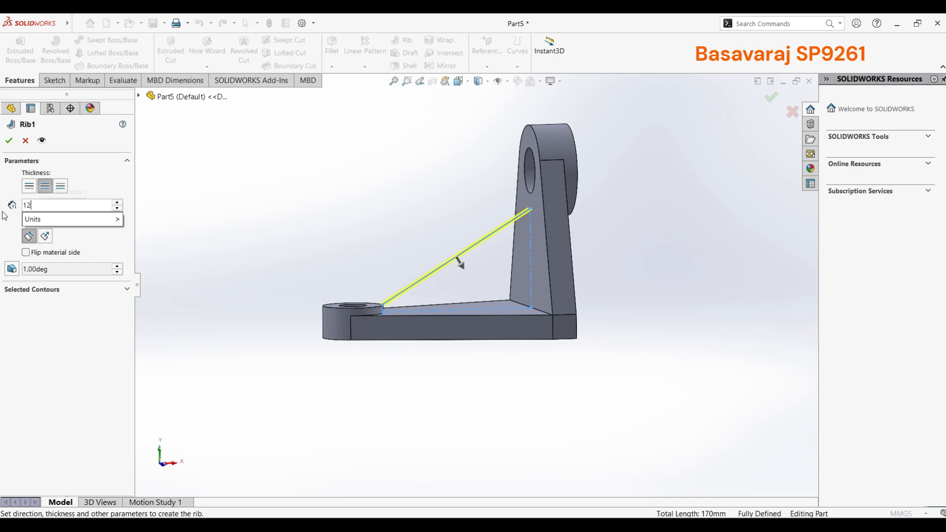
{"action": "key", "text": "Return"}
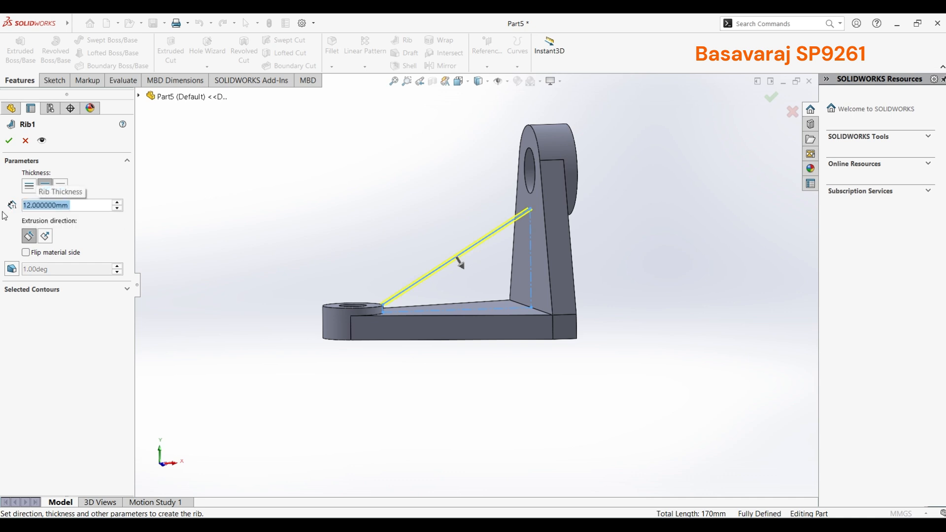
{"action": "left_click", "coordinate": [9, 141]}
Sketch a circle about 41 mm in diameter on the Front Plane, centred on the midpoint of the rib's sloped edge
{"action": "middle_click_drag", "start_coordinate": [257, 178], "coordinate": [270, 157]}
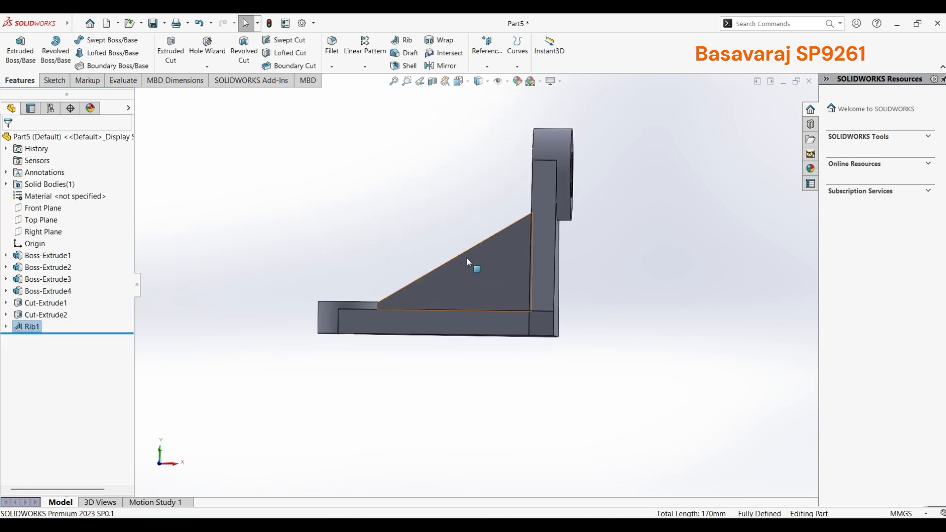
{"action": "right_click", "coordinate": [35, 211]}
{"action": "left_click", "coordinate": [35, 189]}
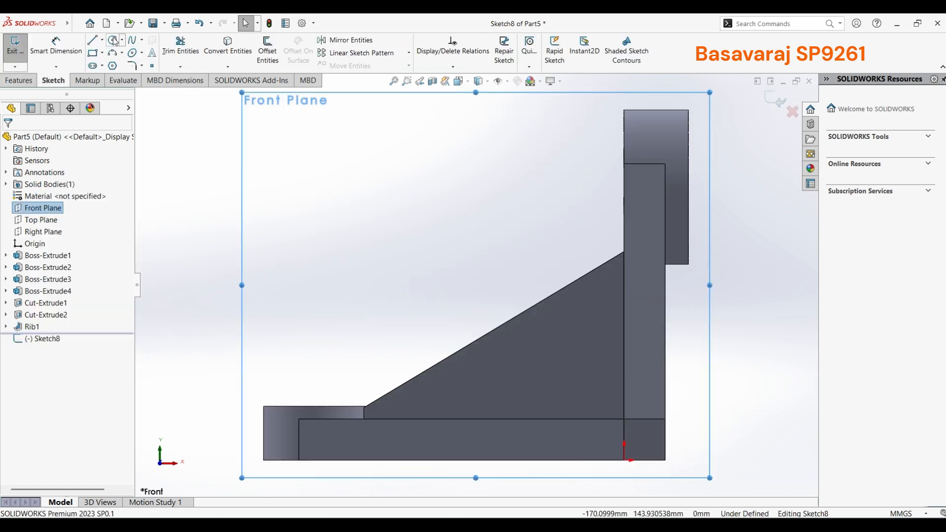
{"action": "left_click", "coordinate": [114, 40]}
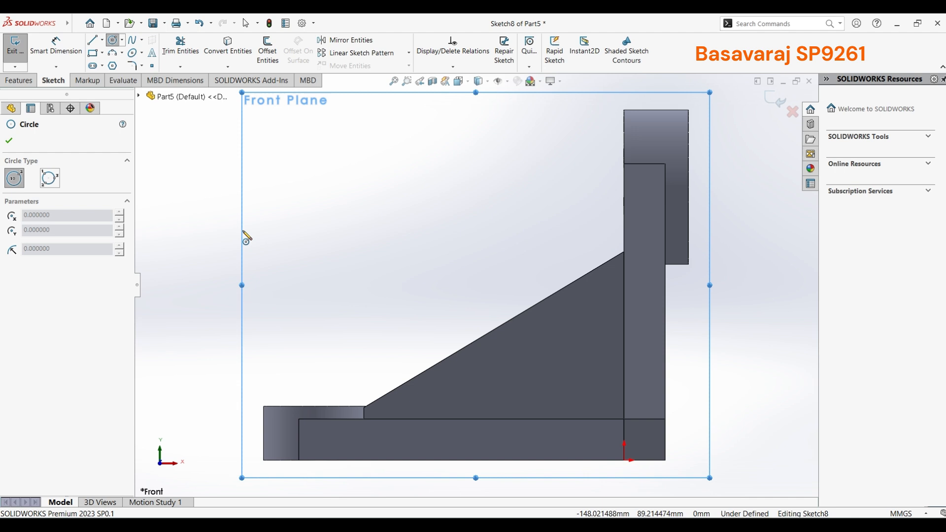
{"action": "left_click", "coordinate": [494, 329]}
{"action": "left_click", "coordinate": [520, 379]}
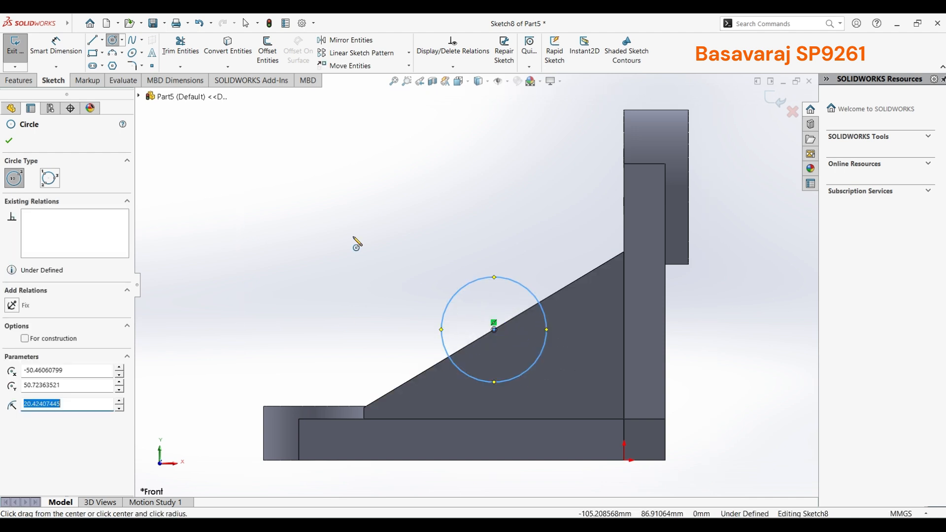
Set the circle's diameter to 40 mm with Smart Dimension and finish the sketch
{"action": "left_click", "coordinate": [56, 47]}
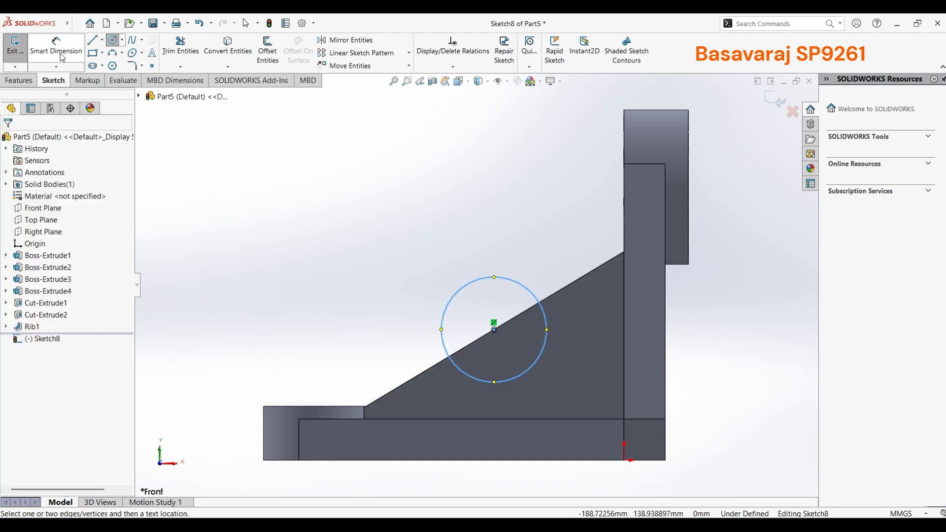
{"action": "left_click", "coordinate": [463, 285]}
{"action": "left_click", "coordinate": [353, 228]}
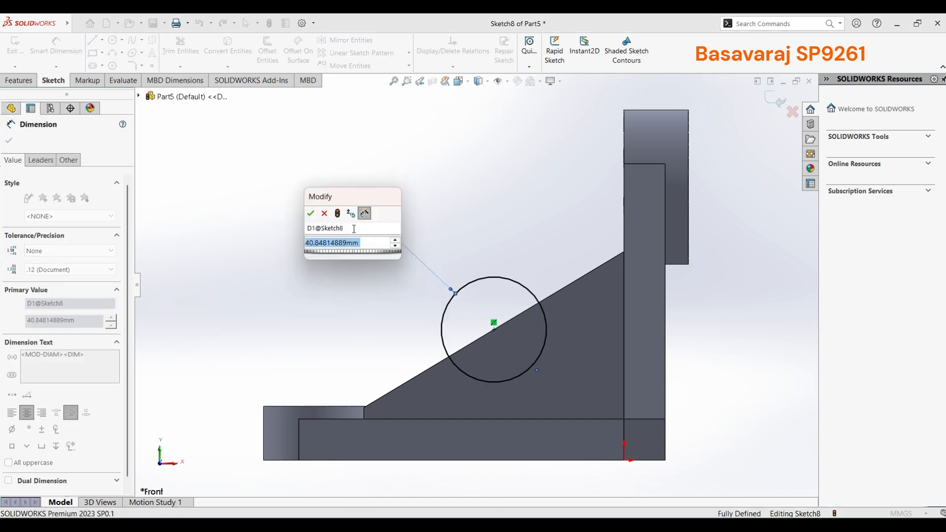
{"action": "type", "text": "40"}
{"action": "key", "text": "Return"}
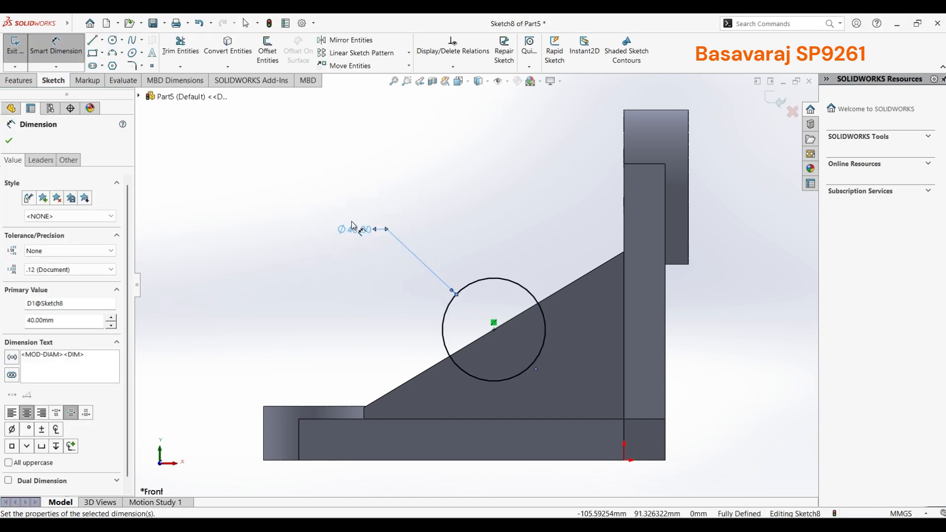
{"action": "left_click", "coordinate": [16, 46]}
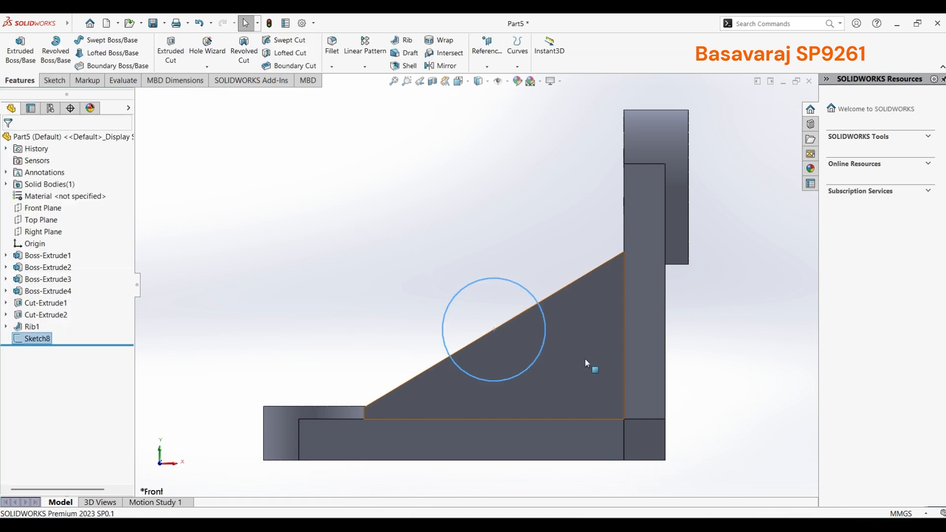
Extrude the 40 mm circle as a merged Mid Plane boss with a depth of 24 mm
{"action": "left_click", "coordinate": [20, 49]}
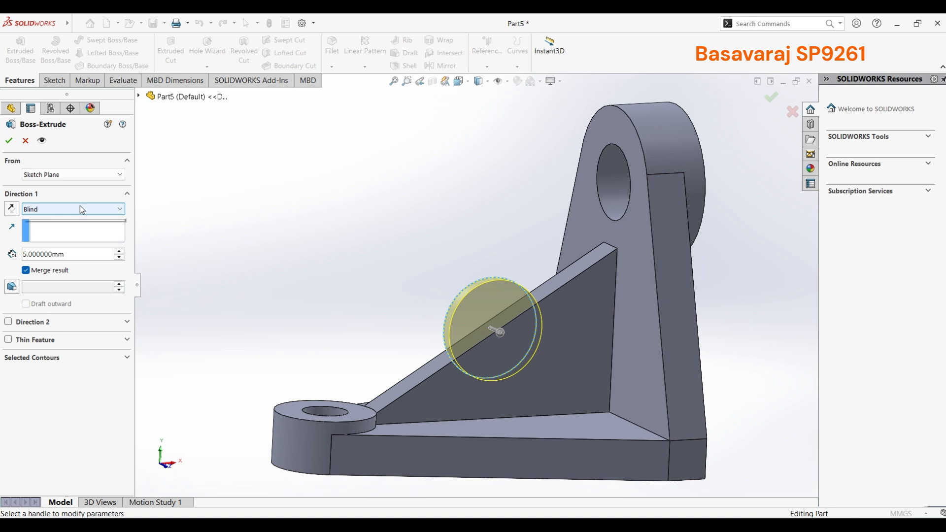
{"action": "left_click", "coordinate": [80, 208]}
{"action": "left_click", "coordinate": [82, 260]}
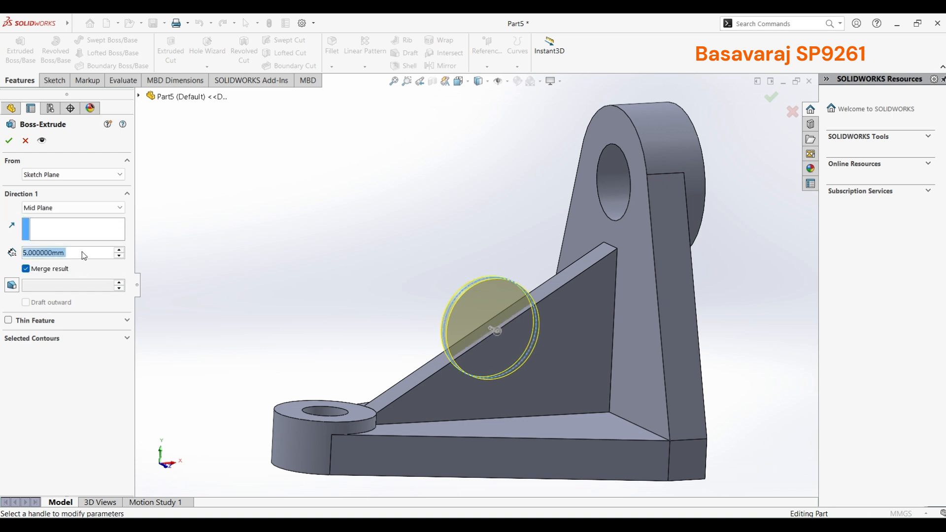
{"action": "type", "text": "24"}
{"action": "key", "text": "Return"}
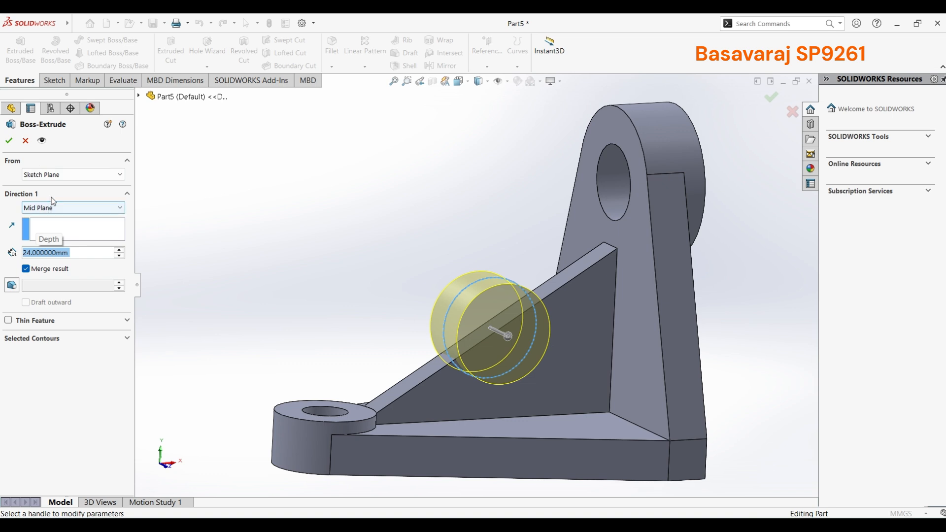
{"action": "left_click", "coordinate": [10, 143]}
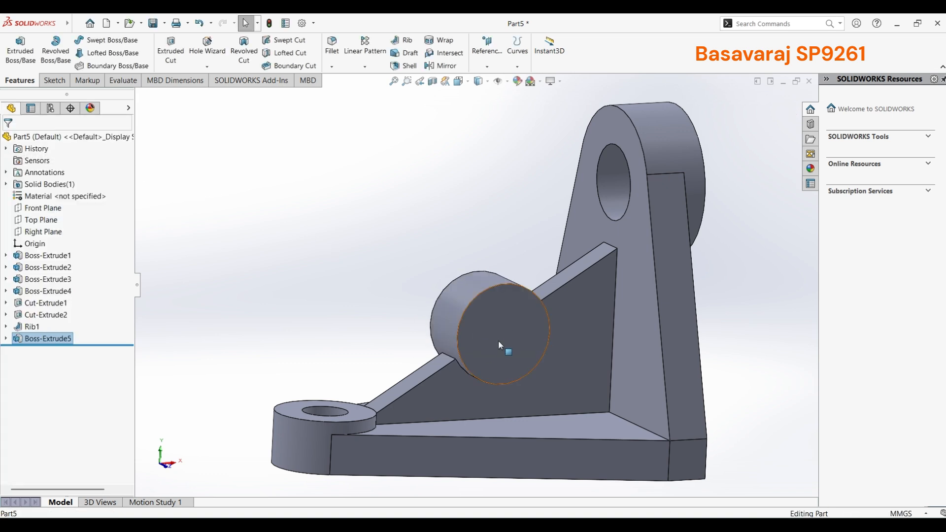
Sketch a circle about 24 mm in diameter on the flat face of the rib boss, concentric with it
{"action": "right_click", "coordinate": [498, 341]}
{"action": "left_click", "coordinate": [522, 301]}
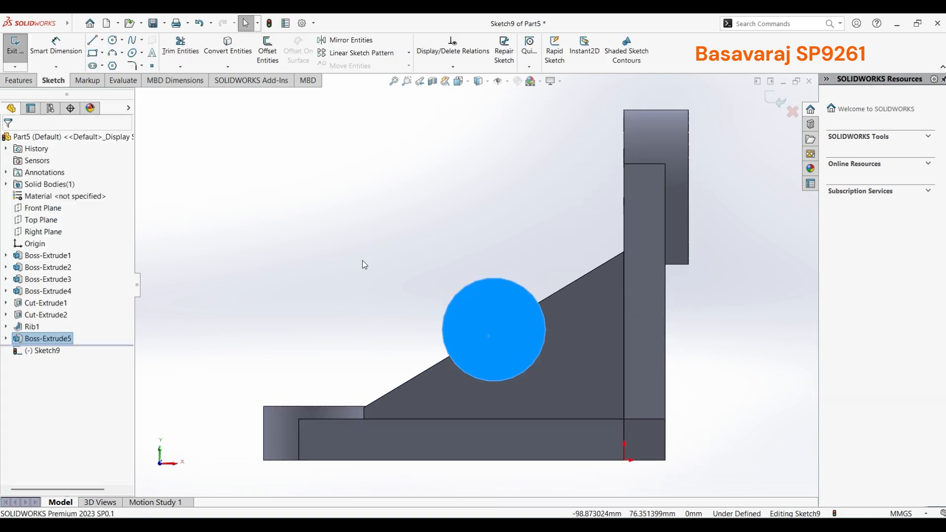
{"action": "left_click", "coordinate": [113, 40]}
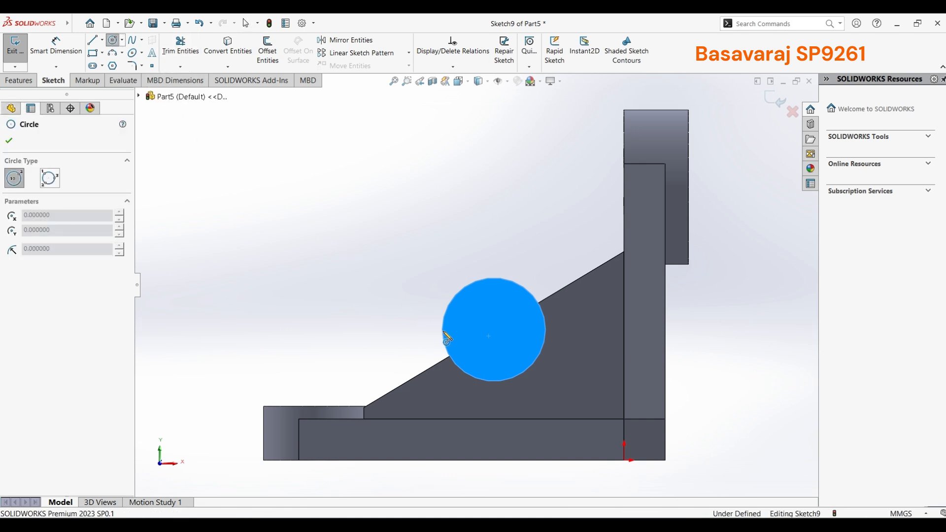
{"action": "left_click", "coordinate": [494, 330]}
{"action": "left_click", "coordinate": [512, 364]}
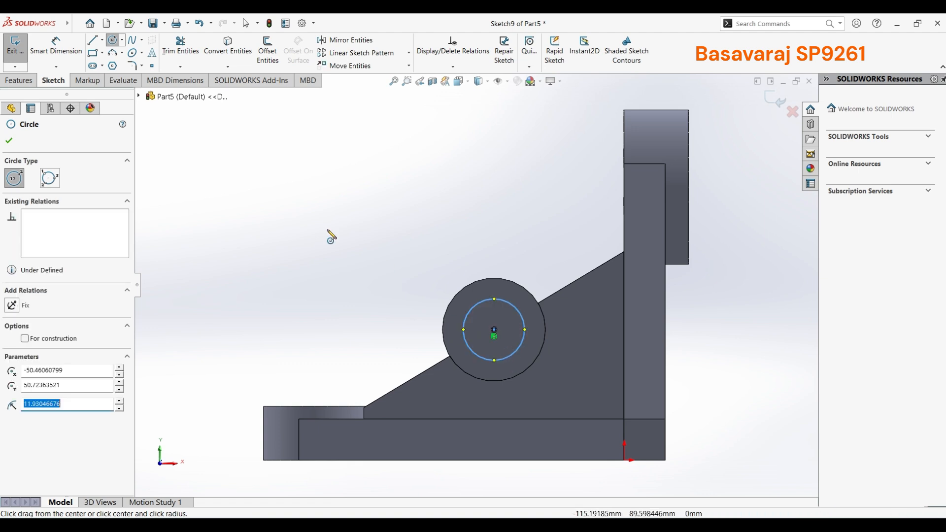
Set the concentric circle's diameter to 16 mm and finish the sketch
{"action": "left_click", "coordinate": [56, 48]}
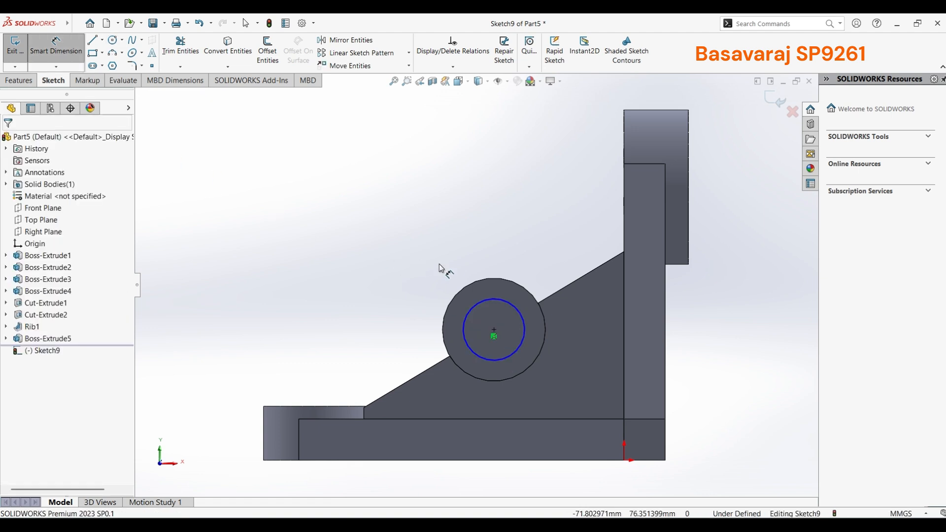
{"action": "left_click", "coordinate": [491, 300]}
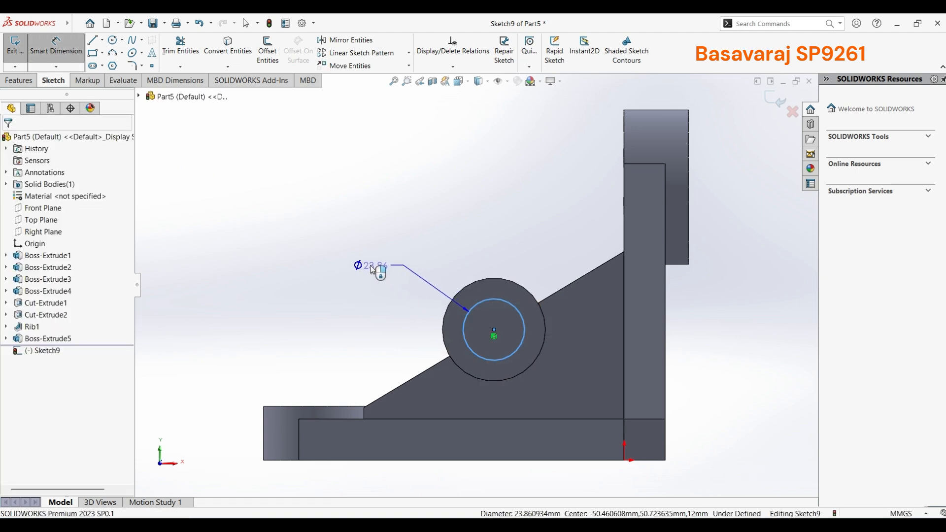
{"action": "left_click", "coordinate": [371, 265]}
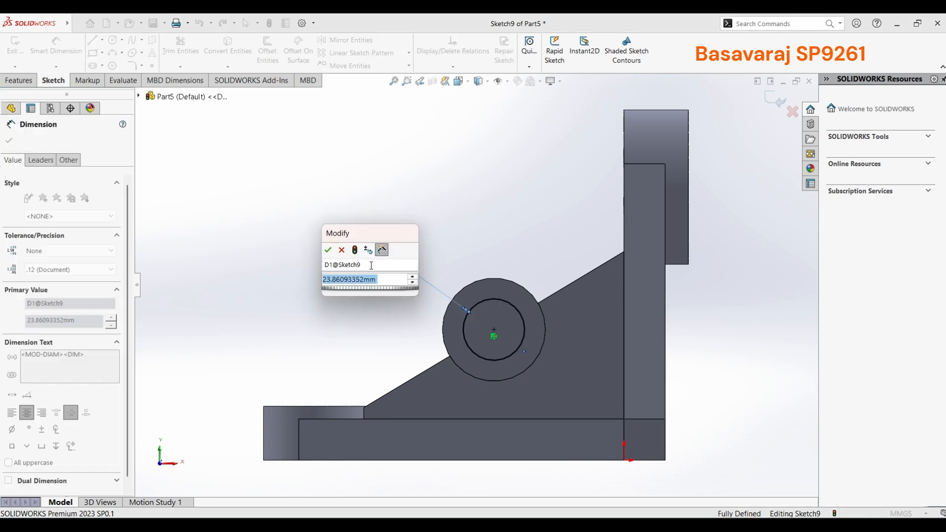
{"action": "type", "text": "16"}
{"action": "key", "text": "Return"}
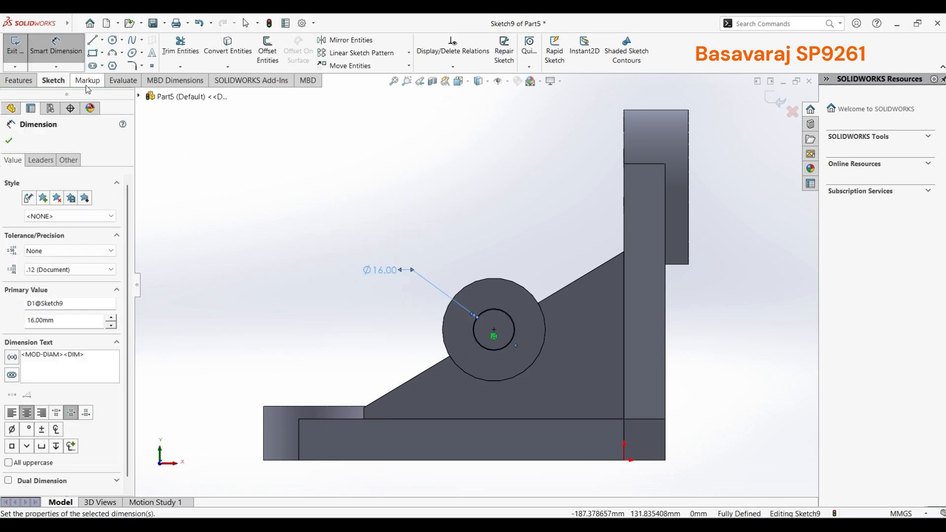
{"action": "left_click", "coordinate": [9, 141]}
{"action": "left_click", "coordinate": [774, 100]}
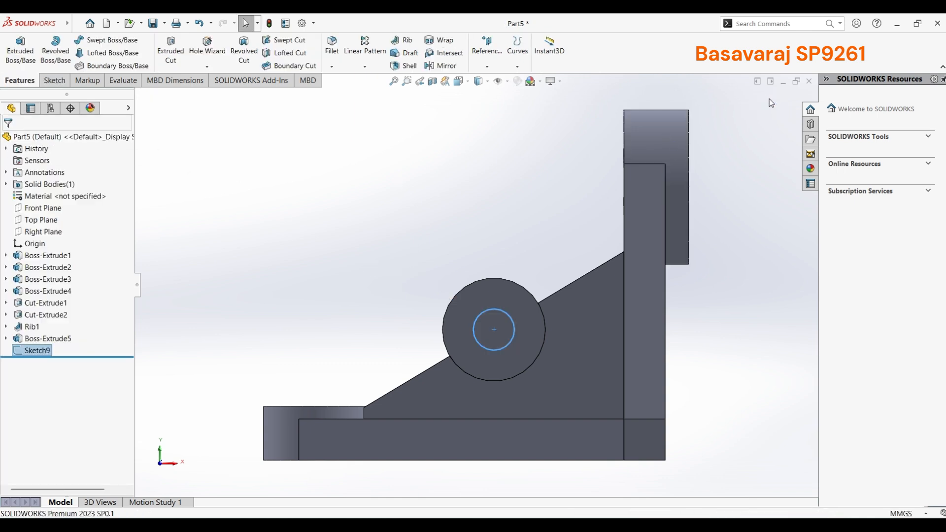
Cut-extrude the 16 mm circle through the rib boss with Up To Surface, ending at the boss's opposite flat face
{"action": "left_click", "coordinate": [169, 54]}
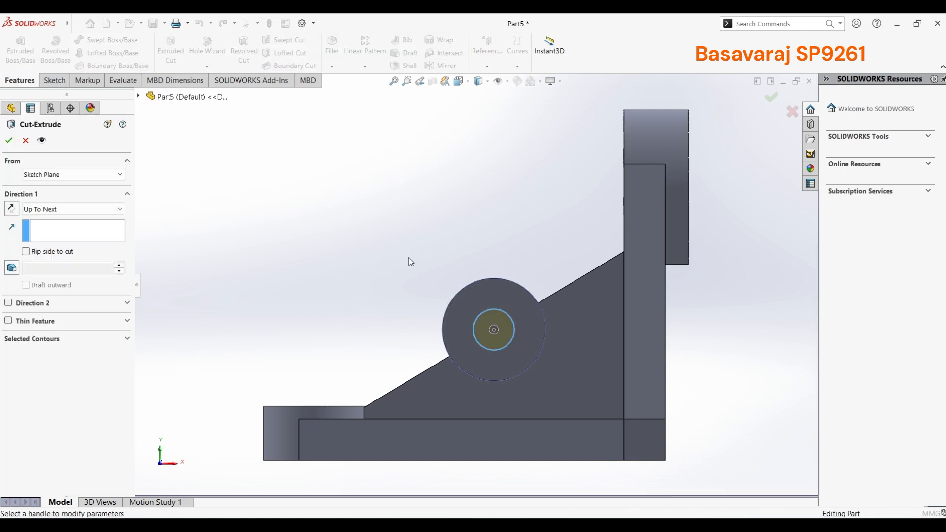
{"action": "left_click", "coordinate": [58, 206]}
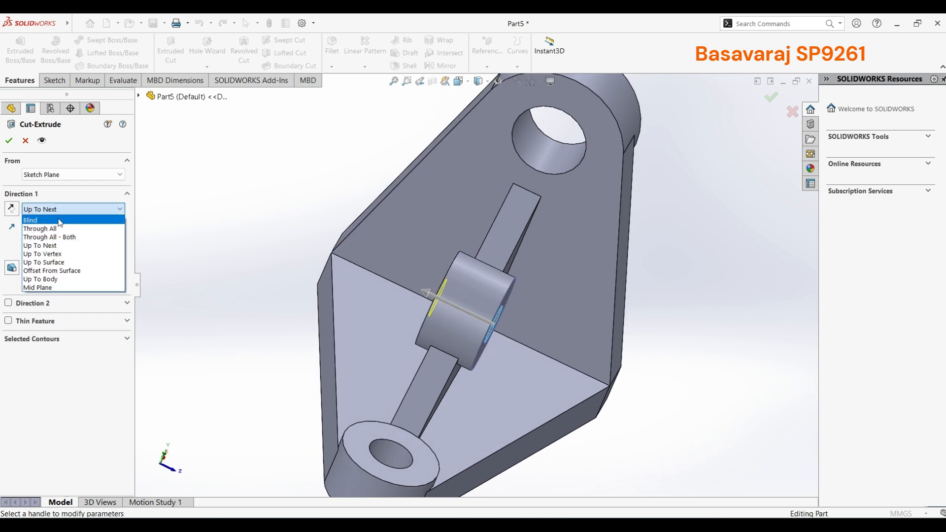
{"action": "left_click", "coordinate": [65, 262]}
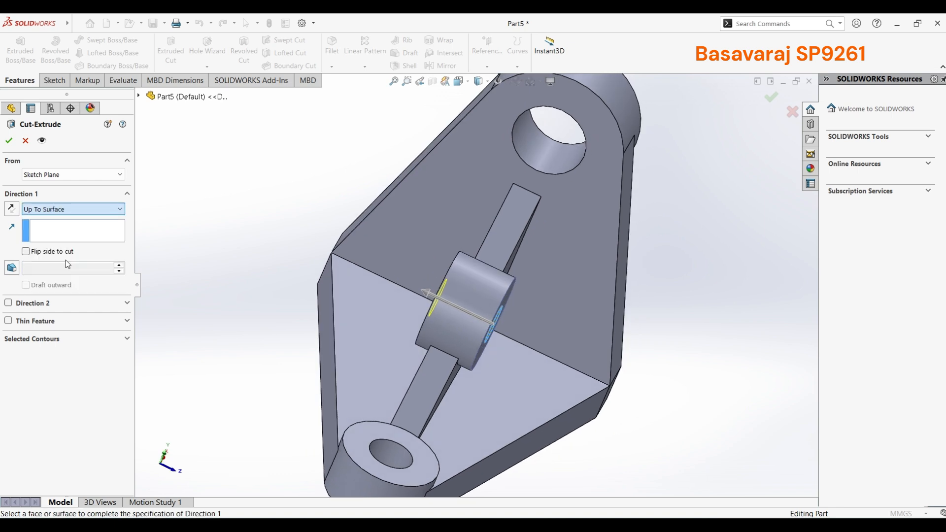
{"action": "middle_click_drag", "start_coordinate": [451, 256], "coordinate": [377, 301]}
{"action": "left_click", "coordinate": [489, 321]}
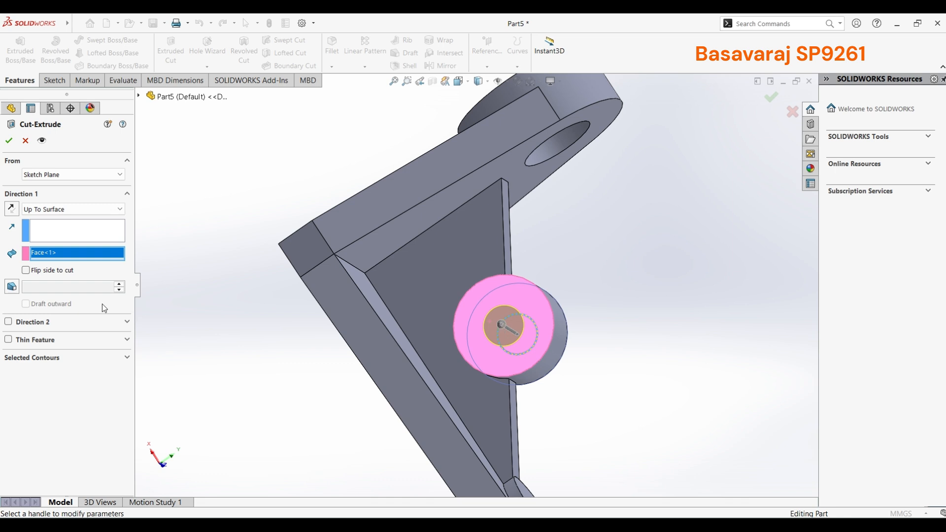
{"action": "left_click", "coordinate": [9, 142]}
{"action": "middle_click_drag", "start_coordinate": [161, 217], "coordinate": [626, 379]}
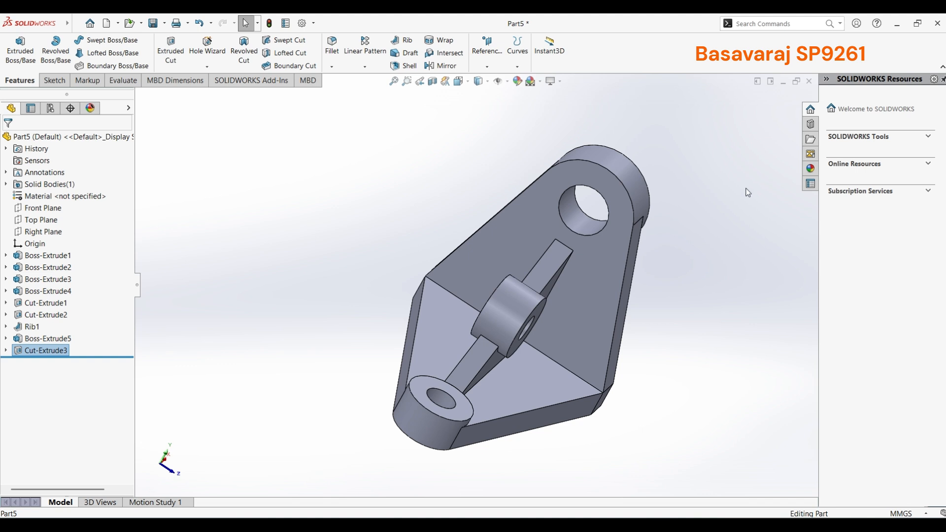
Apply the solid Red appearance to the entire part
{"action": "left_click", "coordinate": [811, 169]}
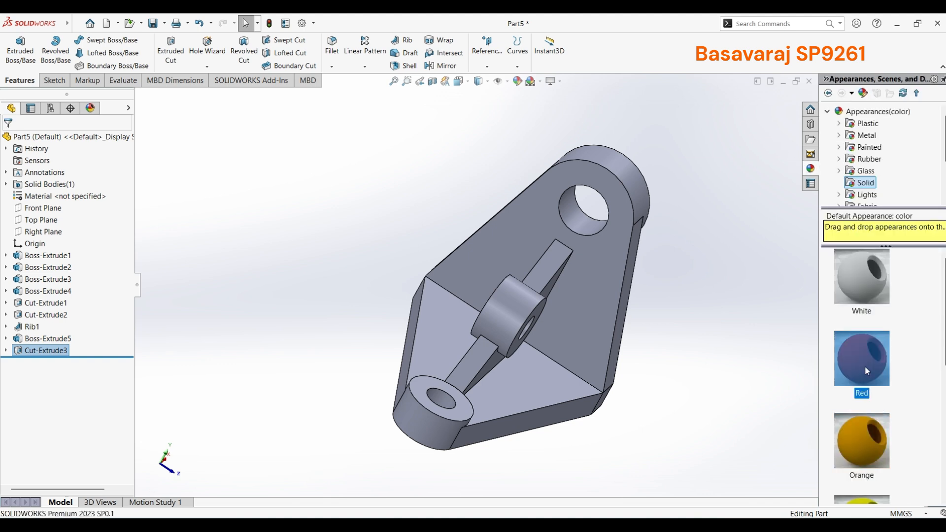
{"action": "left_click_drag", "start_coordinate": [865, 366], "coordinate": [569, 375]}
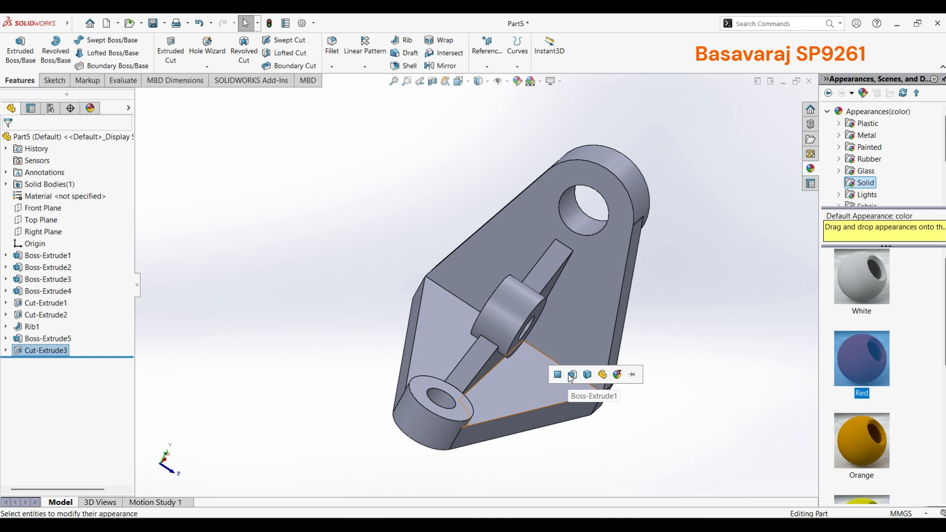
{"action": "left_click", "coordinate": [602, 373]}
Apply the solid Orange appearance to the rib feature and the solid White appearance to the round boss feature on it
{"action": "middle_click_drag", "start_coordinate": [705, 316], "coordinate": [617, 253]}
{"action": "left_click", "coordinate": [859, 444]}
{"action": "left_click_drag", "start_coordinate": [860, 442], "coordinate": [575, 357]}
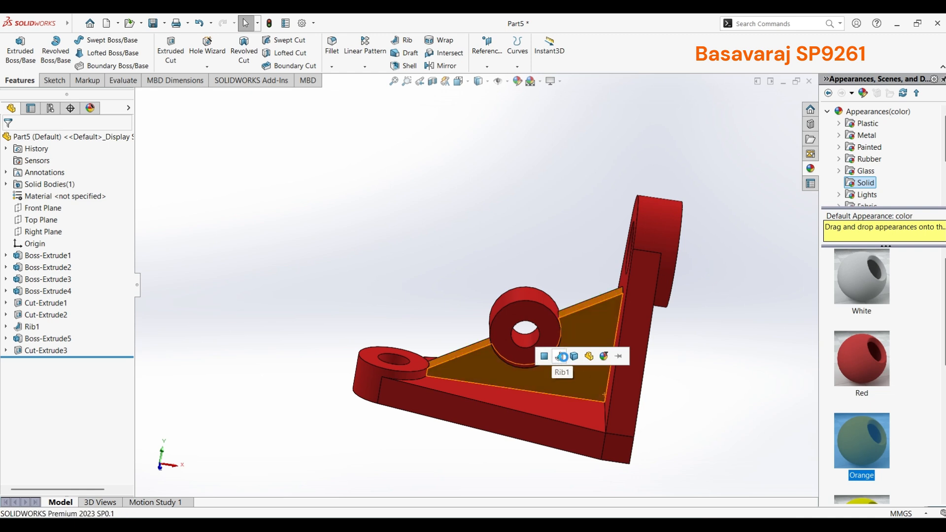
{"action": "left_click", "coordinate": [552, 356]}
{"action": "left_click_drag", "start_coordinate": [853, 286], "coordinate": [530, 321]}
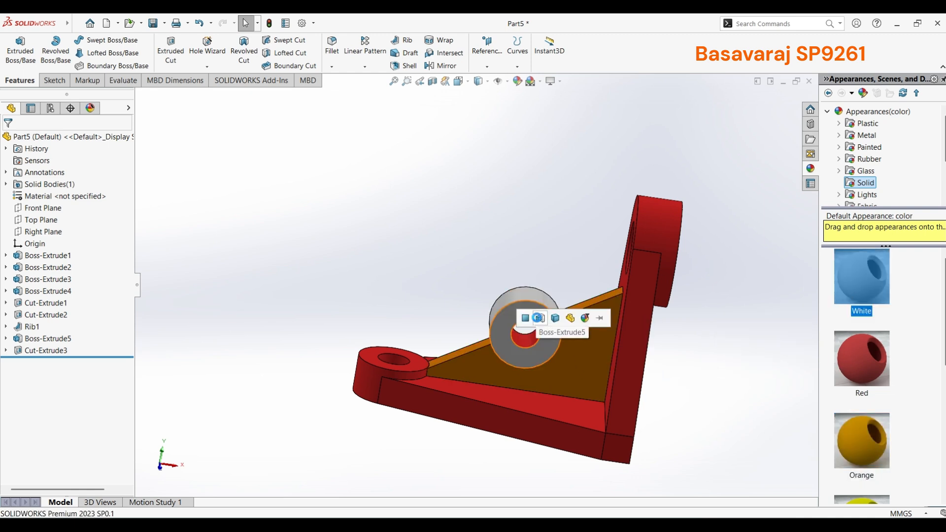
{"action": "left_click", "coordinate": [537, 319]}
Apply the solid Blue appearance to the 30 mm hole in the upright and to the top face of the base plate's small boss
{"action": "scroll", "coordinate": [548, 336], "scroll_direction": "down", "scroll_amount": 5}
{"action": "scroll", "coordinate": [598, 363], "scroll_direction": "up", "scroll_amount": 3}
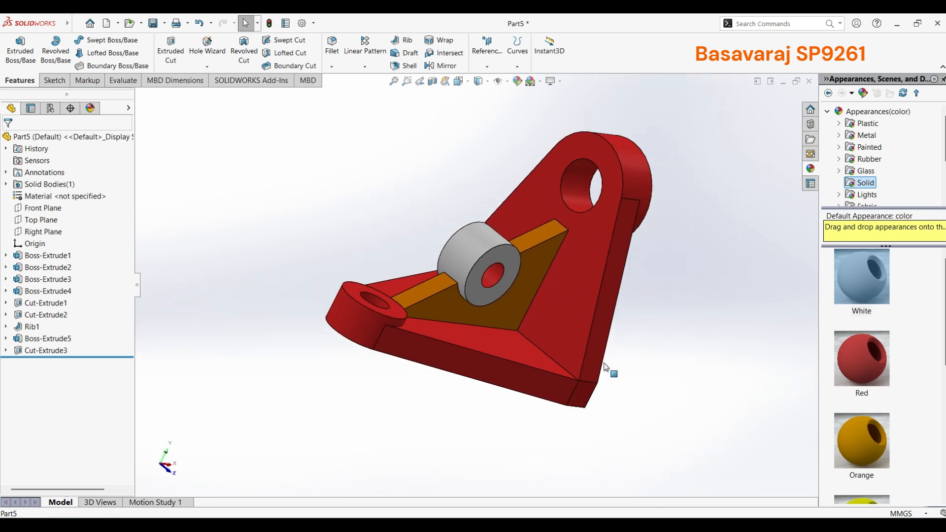
{"action": "scroll", "coordinate": [870, 423], "scroll_direction": "down", "scroll_amount": 4}
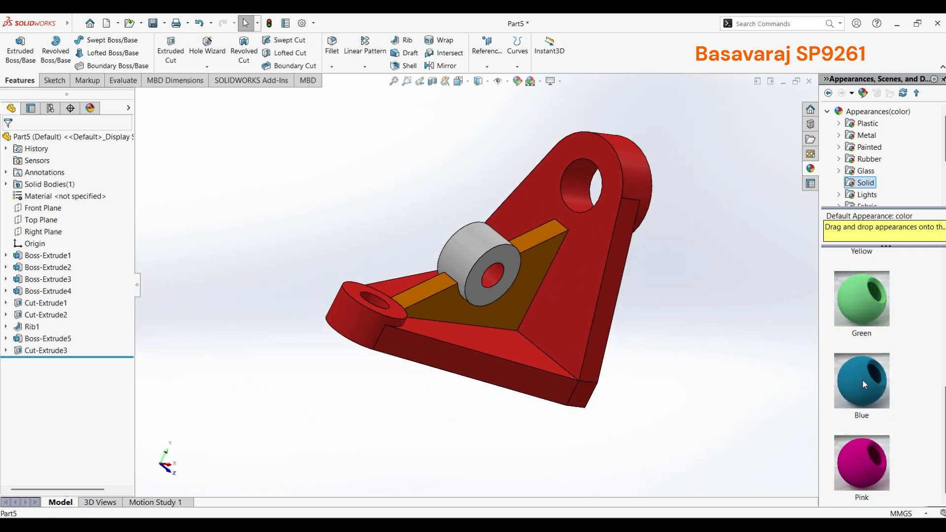
{"action": "left_click_drag", "start_coordinate": [863, 379], "coordinate": [571, 181]}
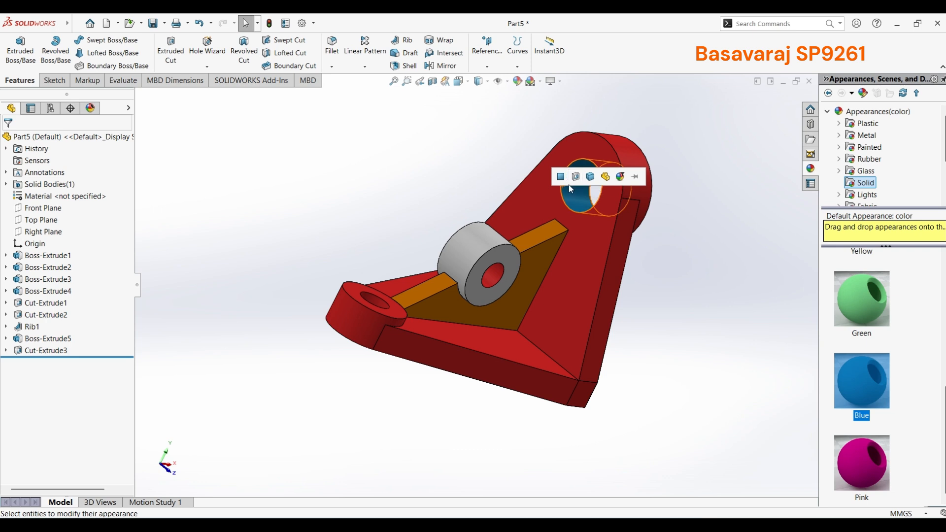
{"action": "left_click", "coordinate": [576, 178]}
{"action": "middle_click_drag", "start_coordinate": [680, 255], "coordinate": [651, 345]}
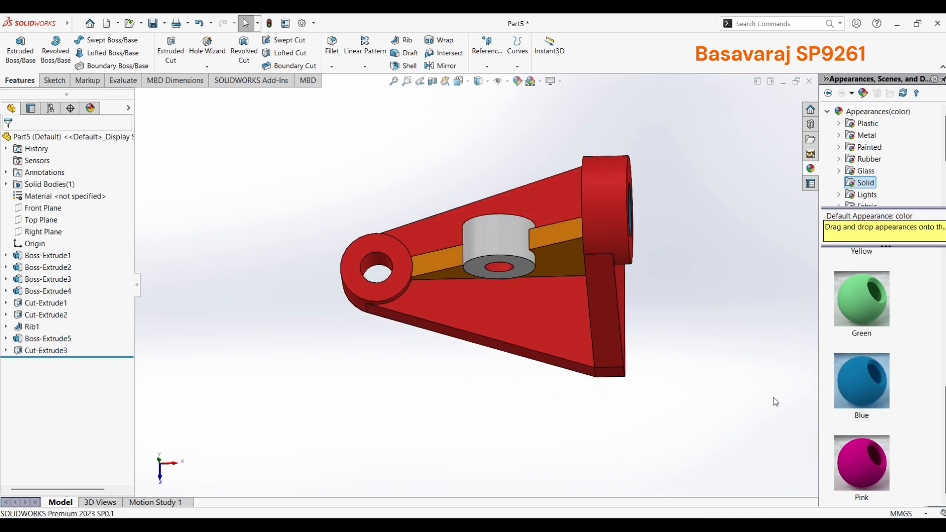
{"action": "left_click_drag", "start_coordinate": [850, 380], "coordinate": [367, 262]}
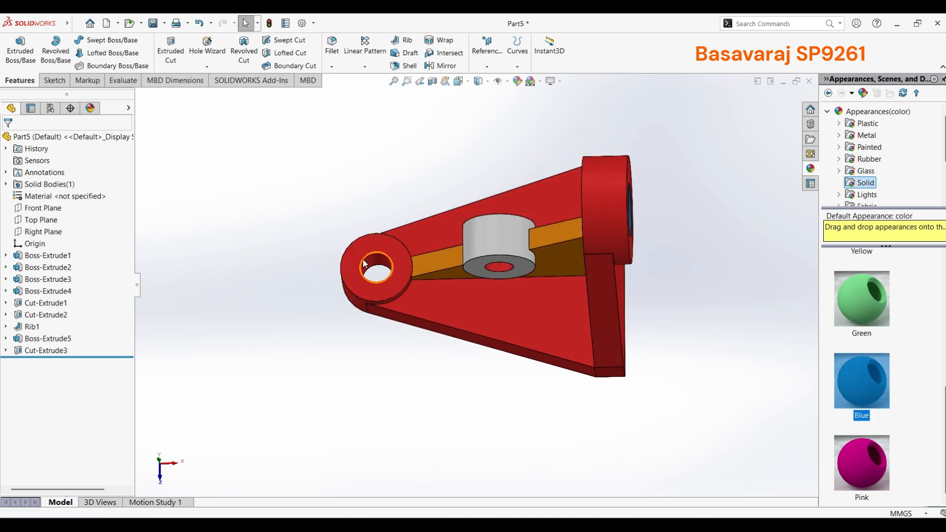
{"action": "left_click", "coordinate": [367, 262]}
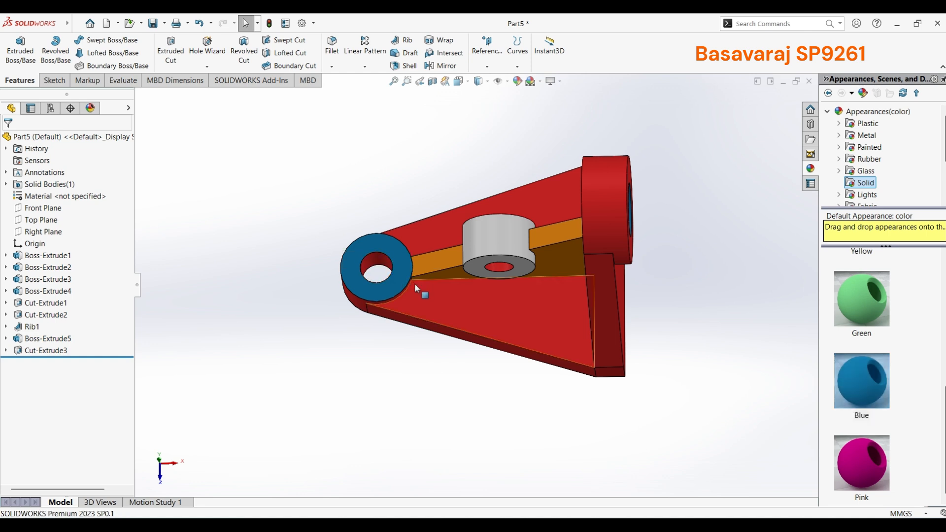
Undo the solid Blue appearance on the top face of the base plate's small boss
{"action": "key", "text": "ctrl+z"}
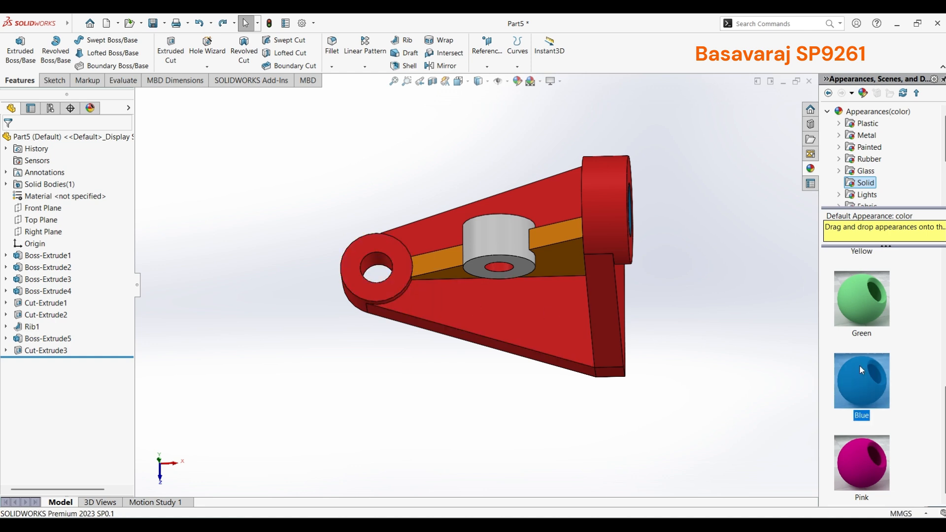
{"action": "left_click_drag", "start_coordinate": [860, 367], "coordinate": [387, 275]}
{"action": "scroll", "coordinate": [386, 276], "scroll_direction": "up", "scroll_amount": 3}
{"action": "scroll", "coordinate": [383, 266], "scroll_direction": "down", "scroll_amount": 6}
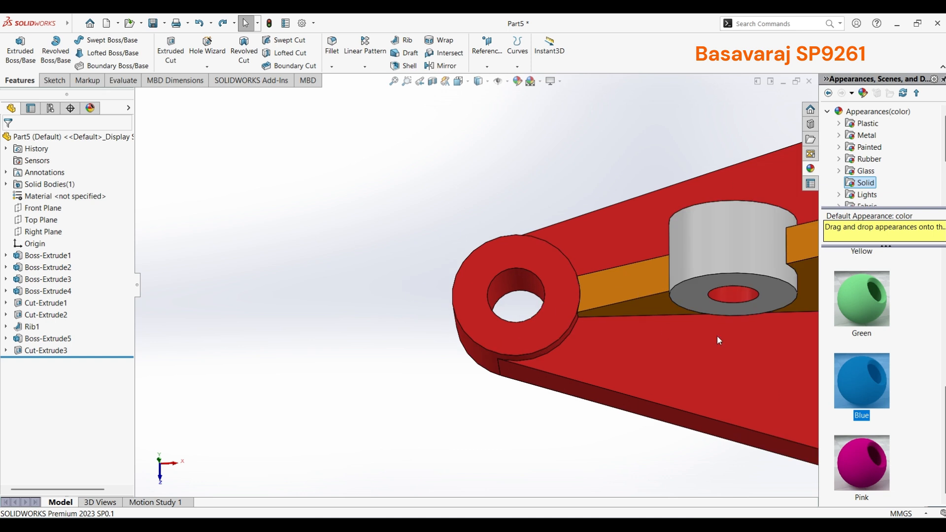
Apply the solid Blue appearance to the cut feature of the 18 mm hole through the base plate's small boss
{"action": "left_click_drag", "start_coordinate": [869, 368], "coordinate": [530, 281]}
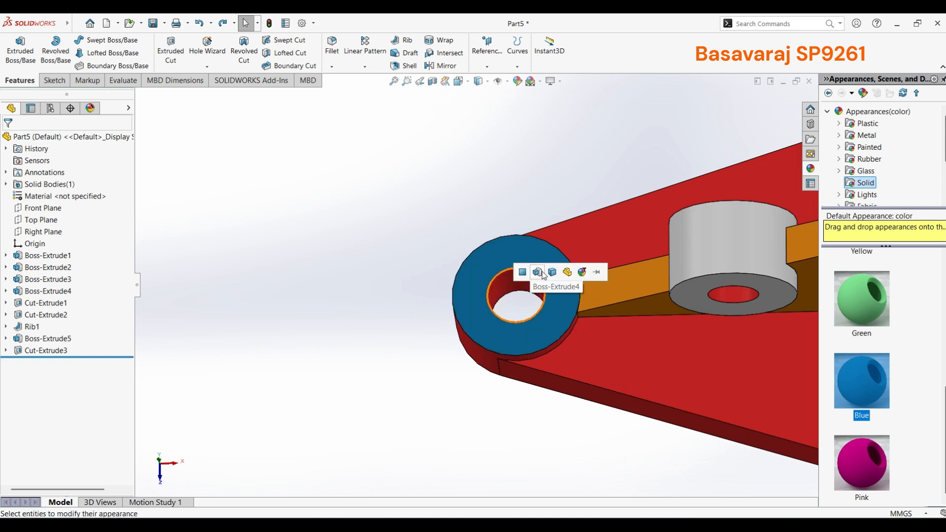
{"action": "left_click", "coordinate": [498, 284]}
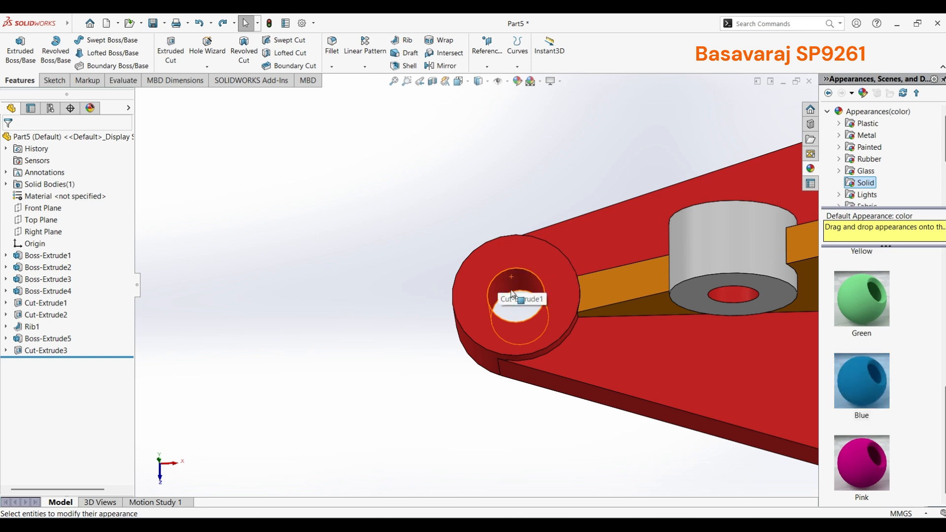
{"action": "left_click_drag", "start_coordinate": [861, 380], "coordinate": [515, 284]}
{"action": "left_click", "coordinate": [516, 287]}
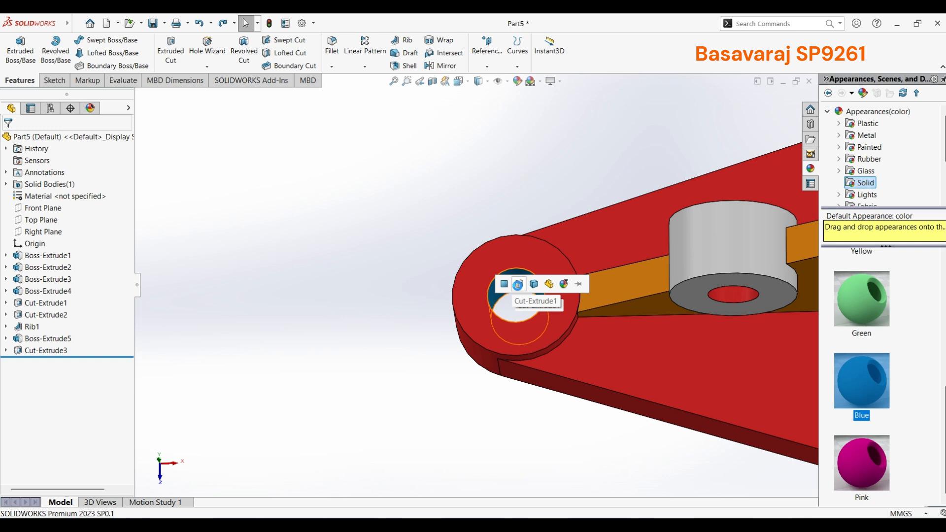
{"action": "scroll", "coordinate": [557, 297], "scroll_direction": "up", "scroll_amount": 6}
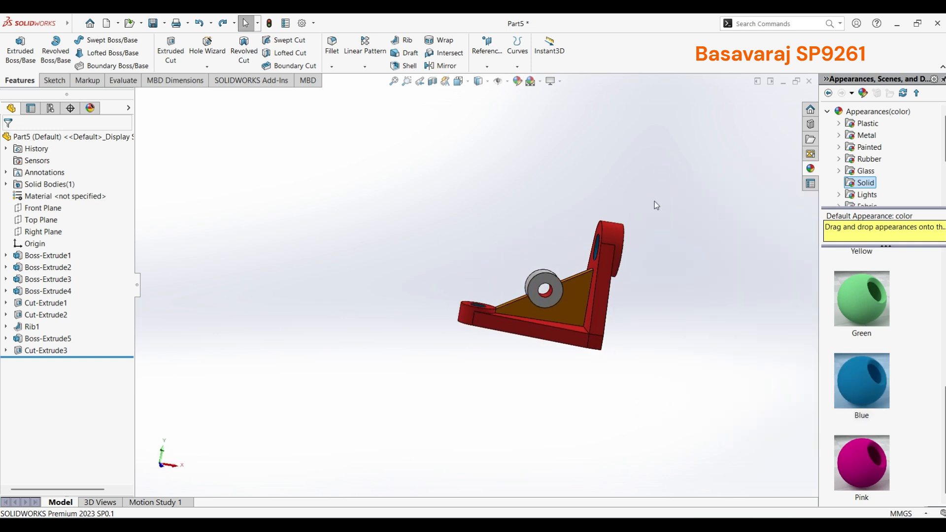